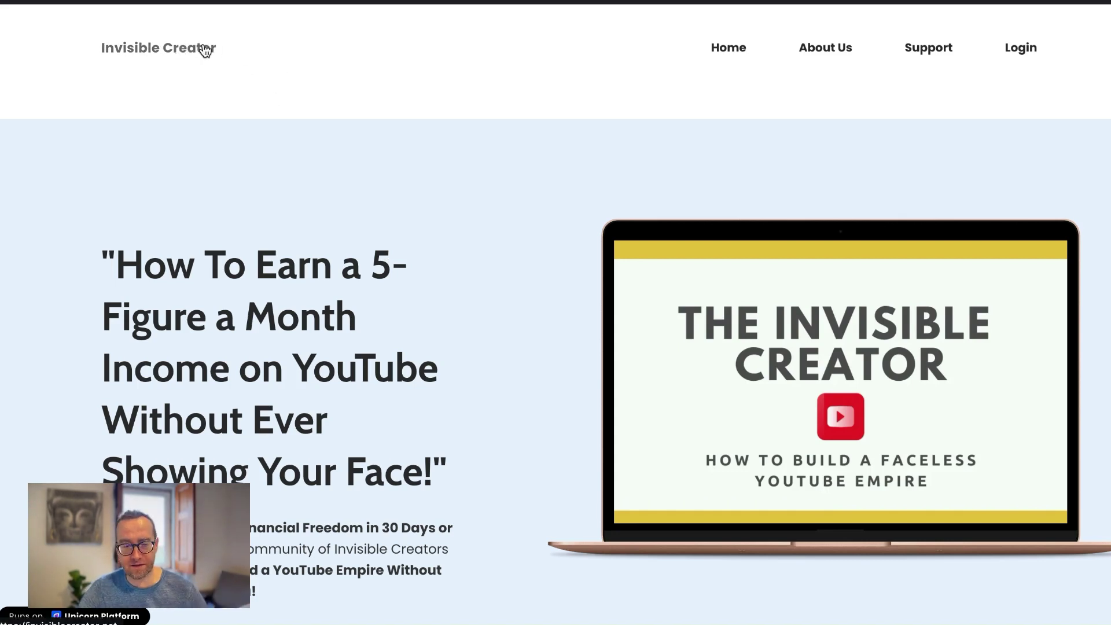
Scroll the Invisible Creator page past WATCH THE VIDEO to the course headline and Case Study.
scroll(403, 133, "down", 1)
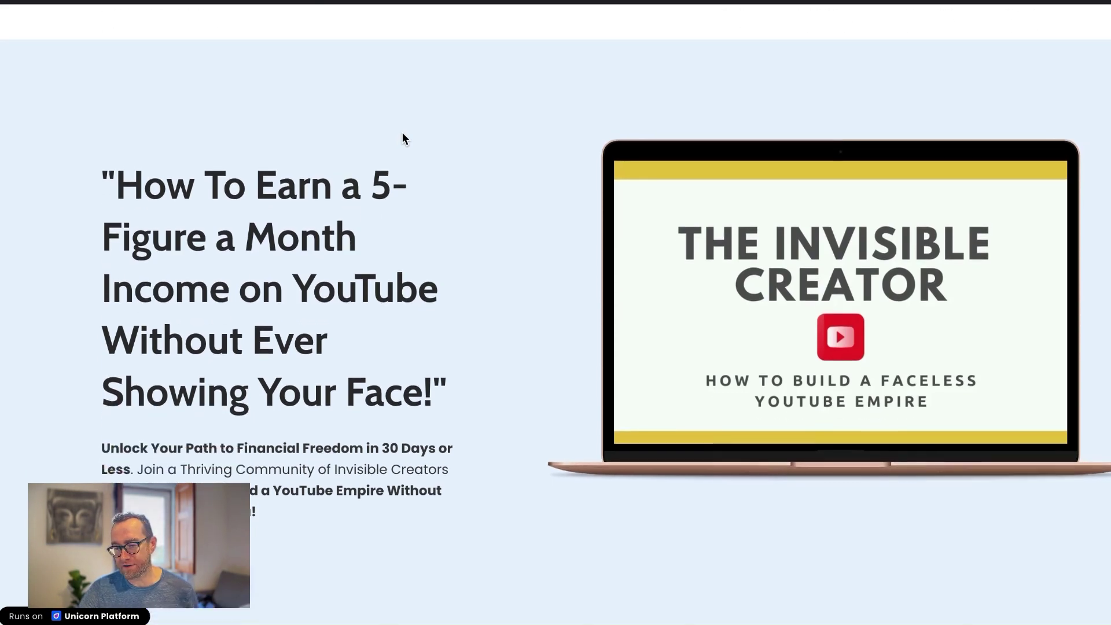
scroll(403, 134, "up", 1)
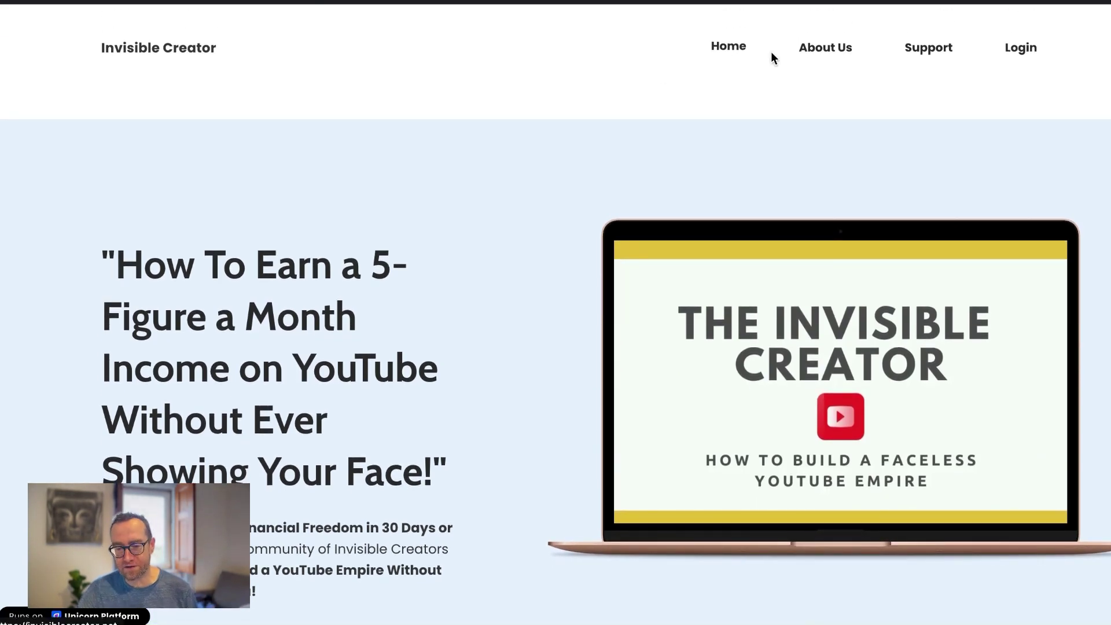
scroll(668, 162, "down", 2)
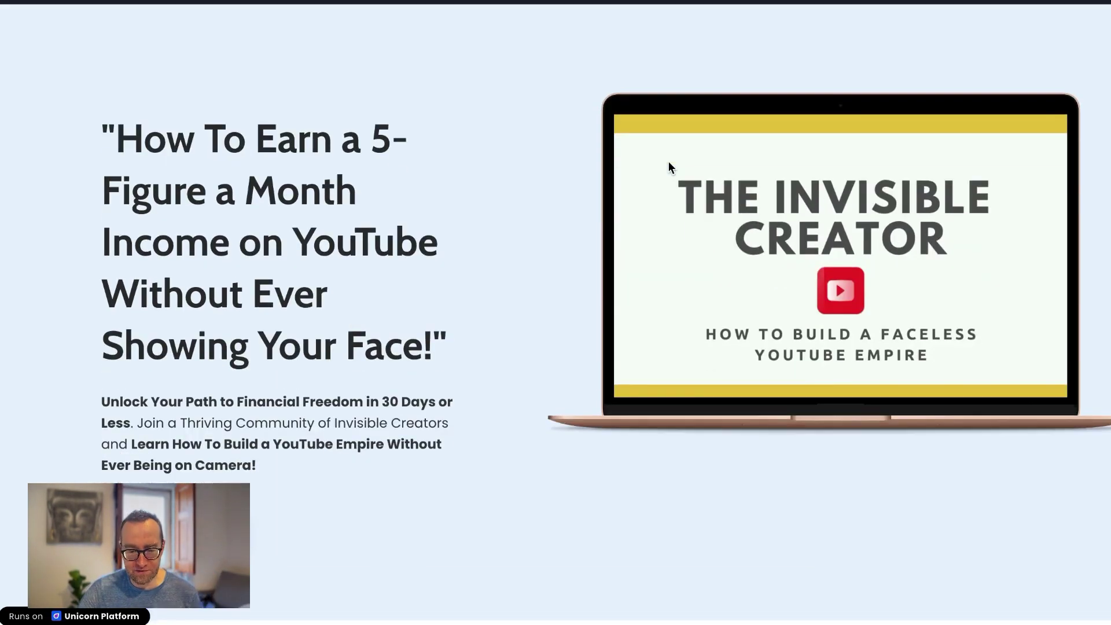
scroll(698, 269, "up", 2)
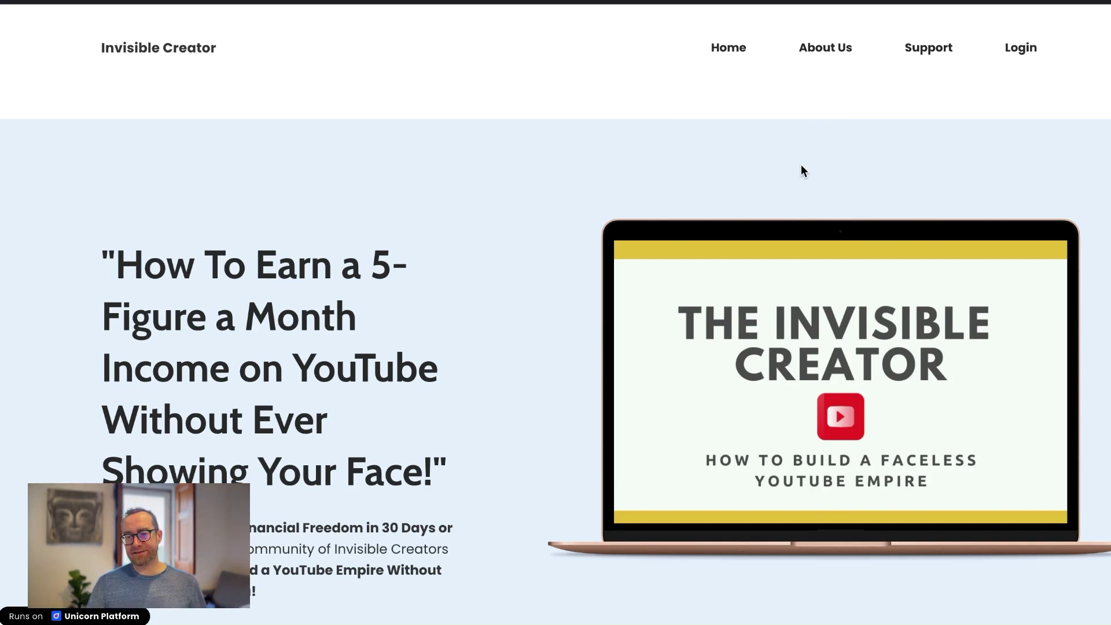
scroll(802, 169, "down", 3)
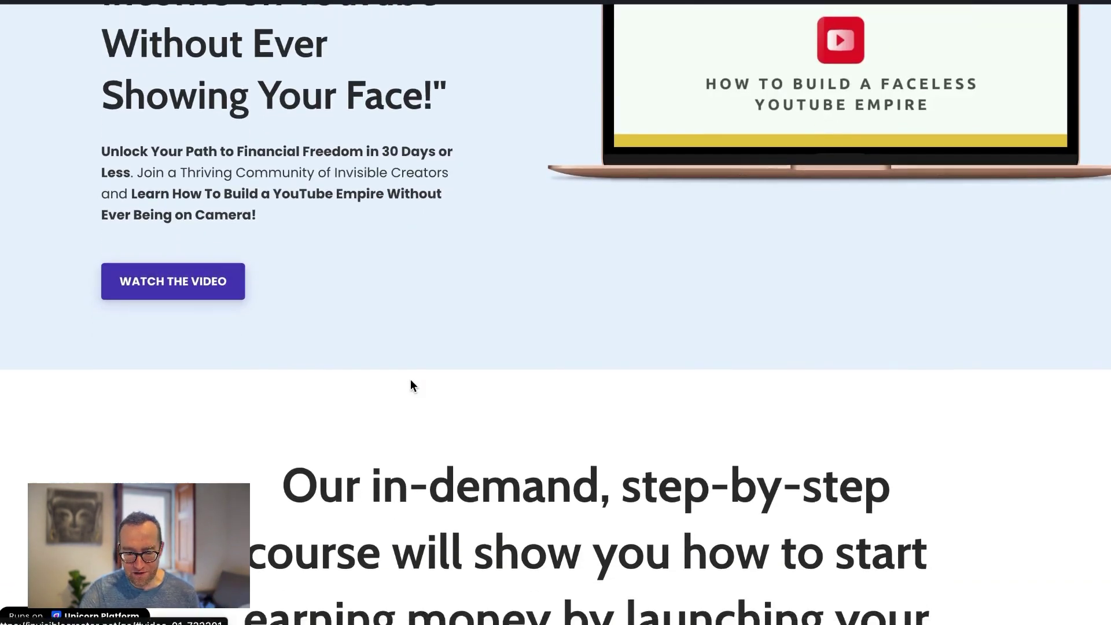
scroll(411, 385, "down", 2)
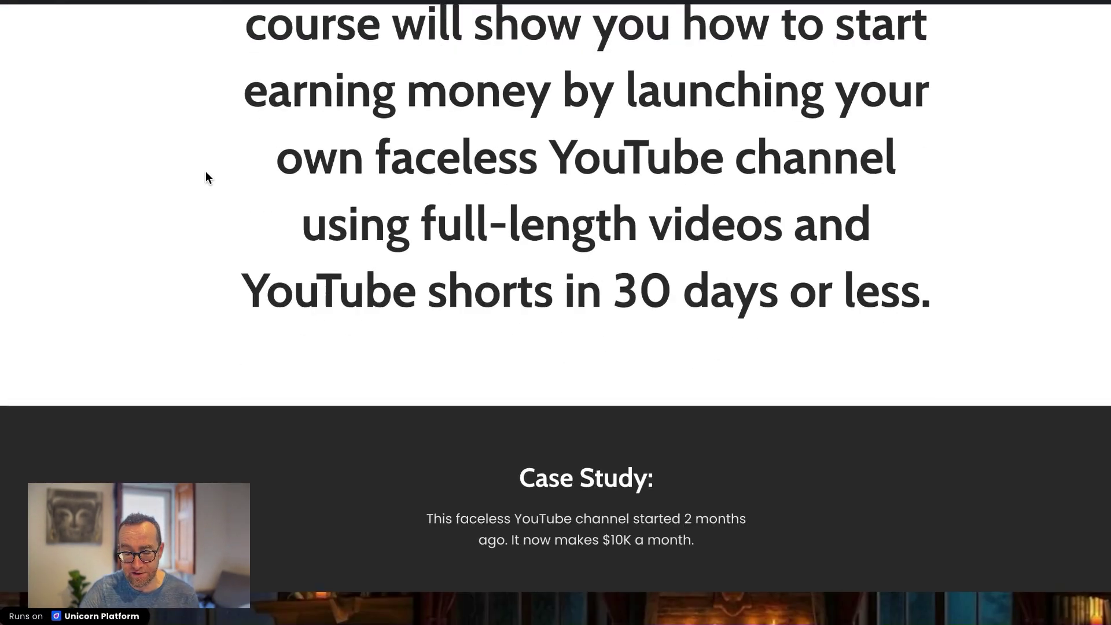
scroll(206, 171, "down", 9)
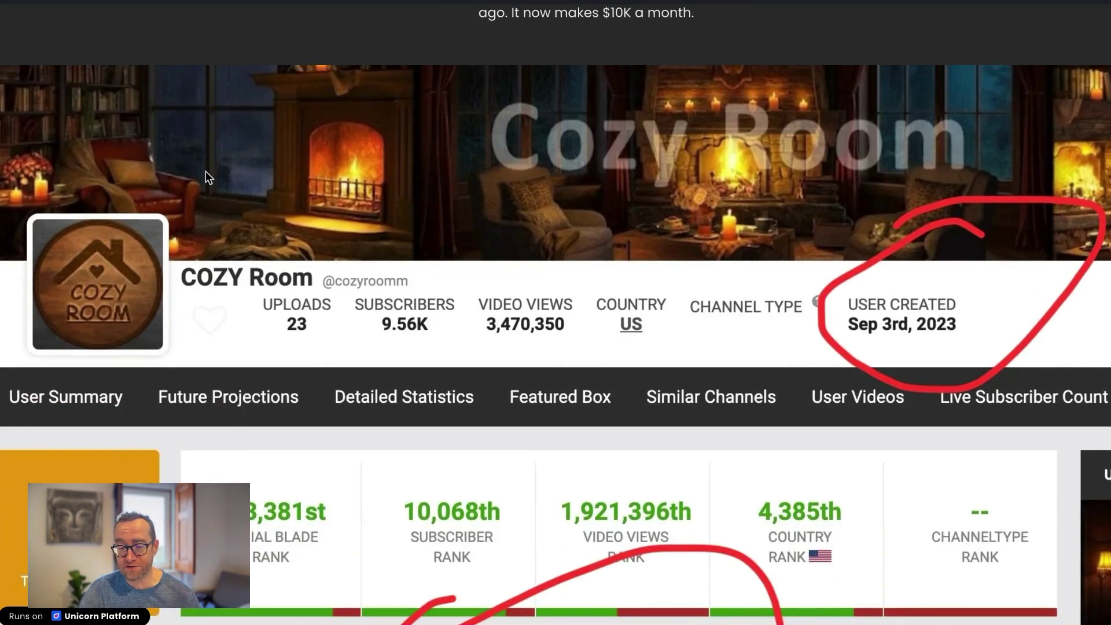
Scroll through the Case Study, tweets, Course Curriculum modules and Add to Cart down to 1 Million Views.
scroll(206, 171, "down", 10)
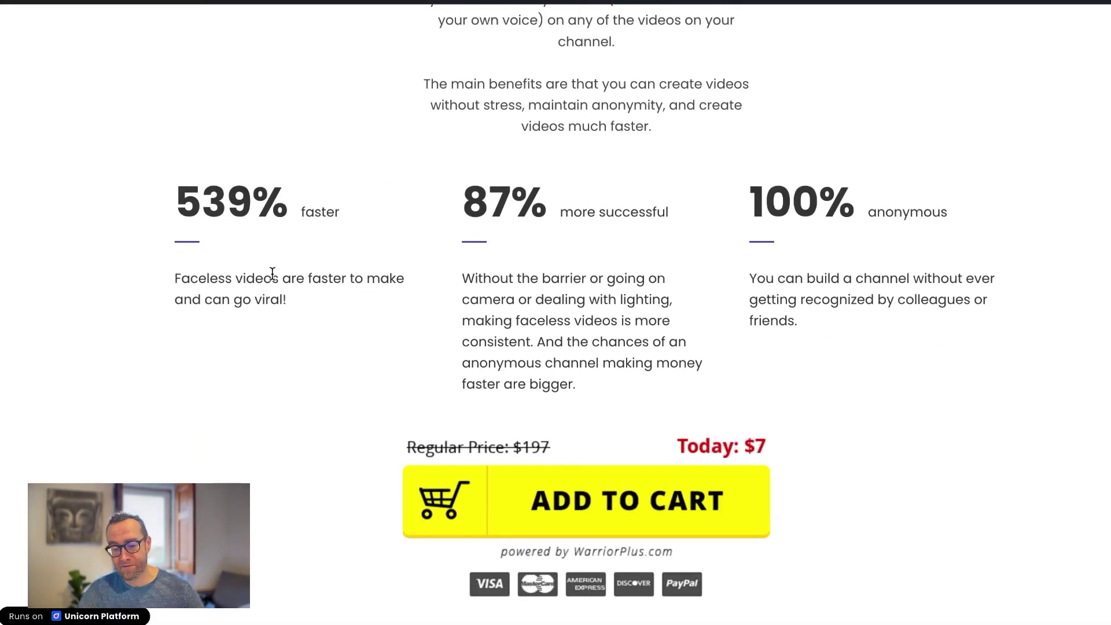
scroll(814, 287, "down", 19)
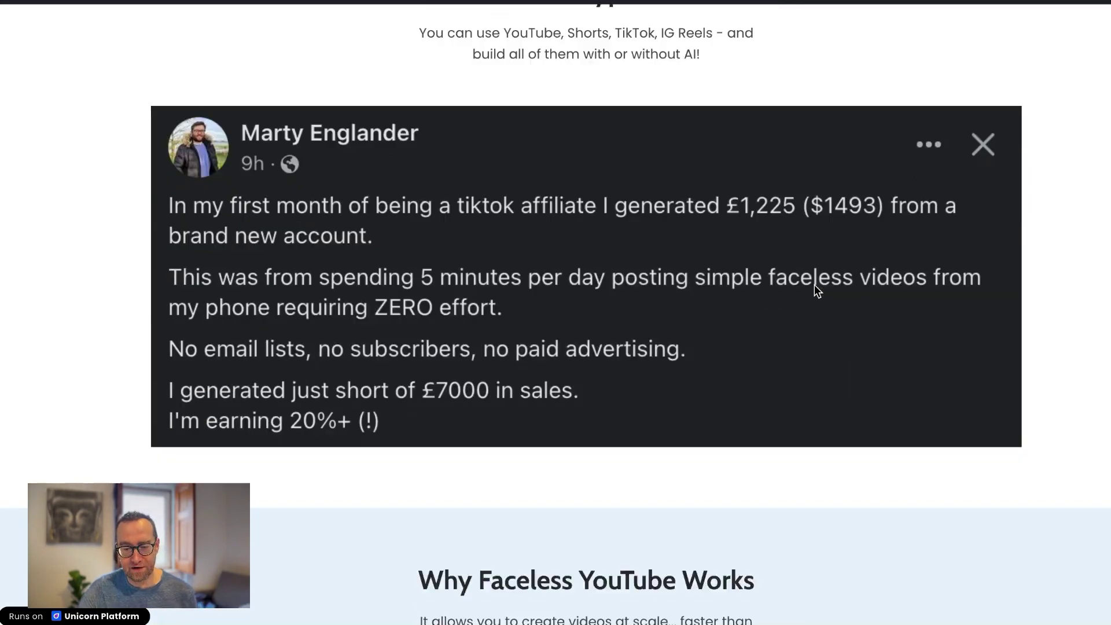
scroll(814, 284, "down", 6)
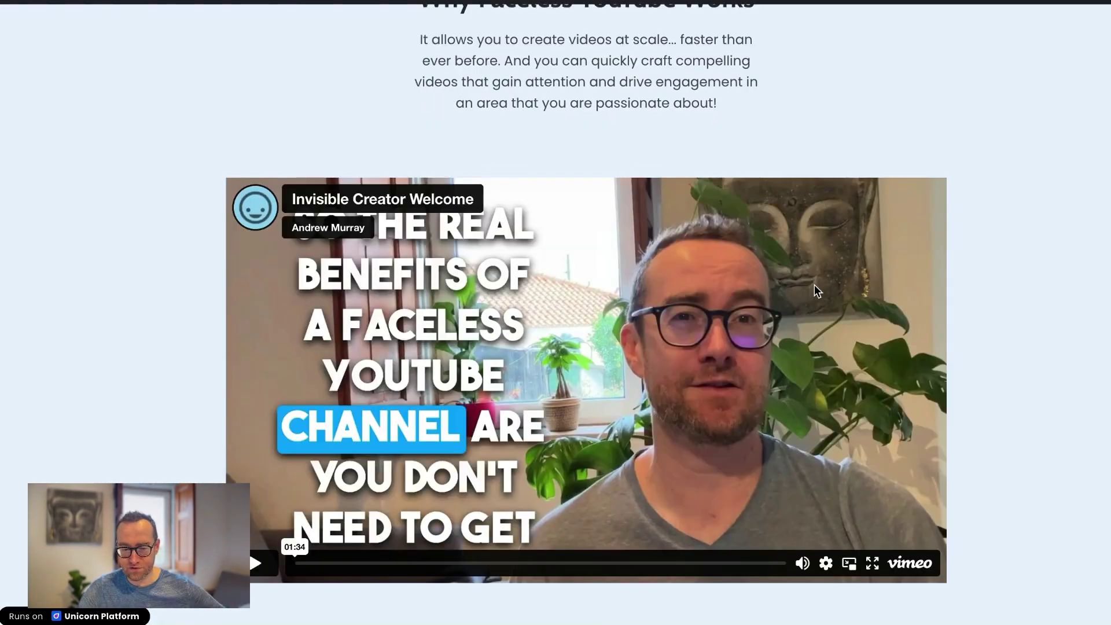
scroll(814, 285, "down", 20)
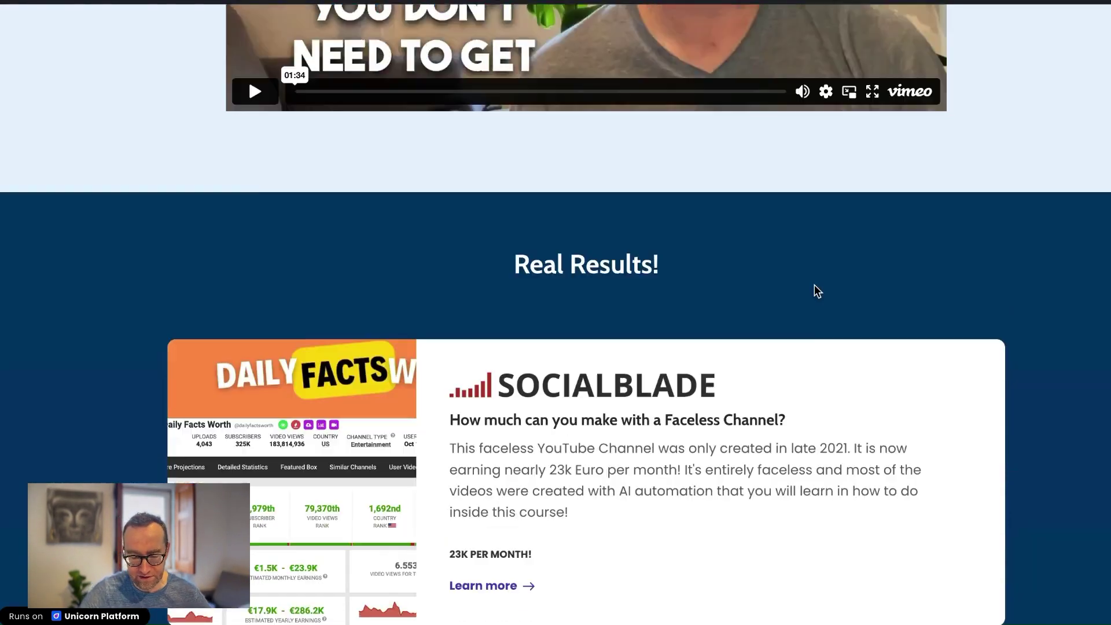
scroll(814, 291, "down", 6)
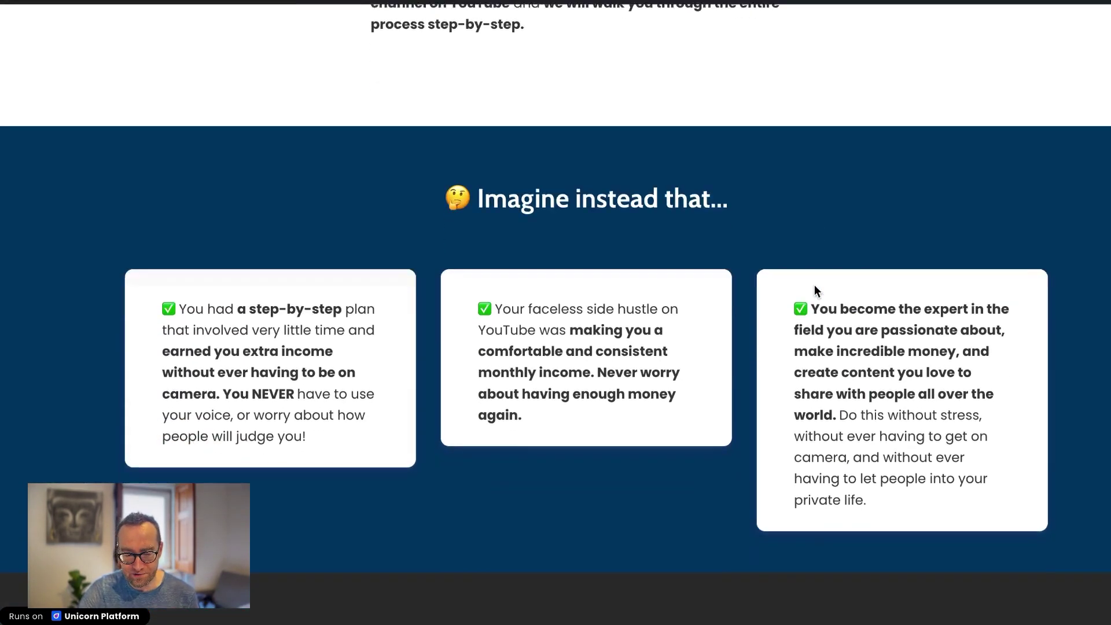
scroll(758, 149, "down", 1)
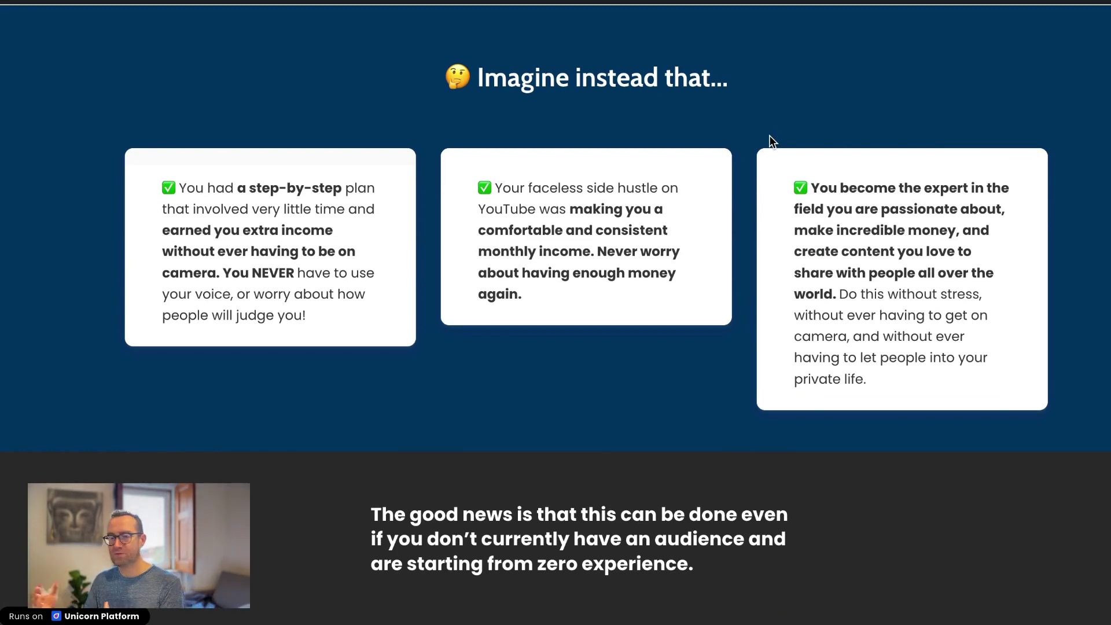
scroll(770, 137, "down", 20)
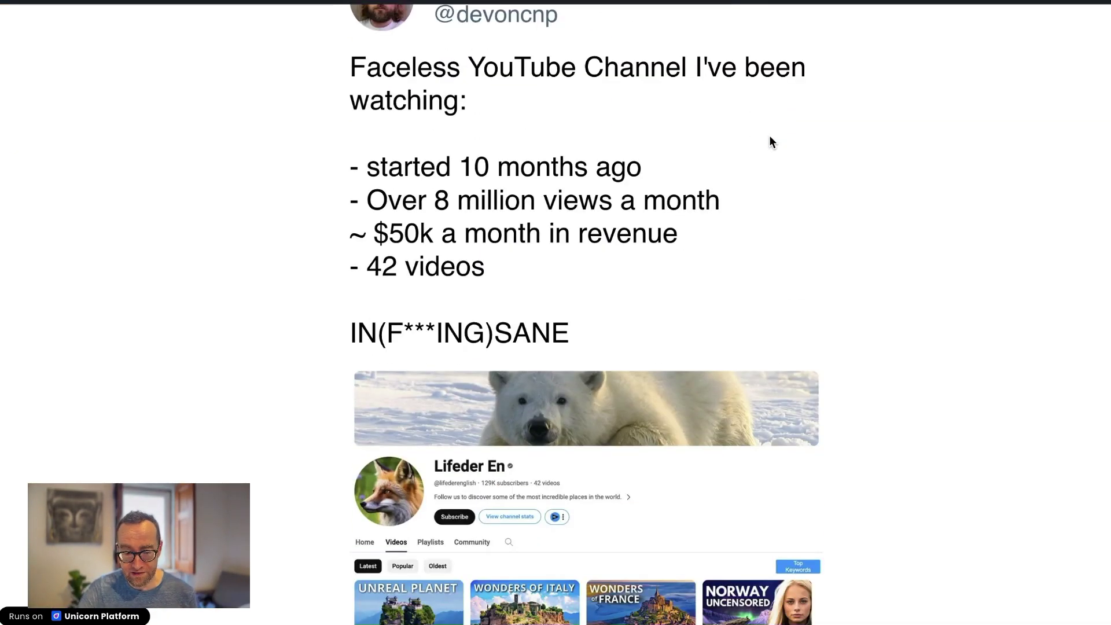
scroll(770, 142, "up", 3)
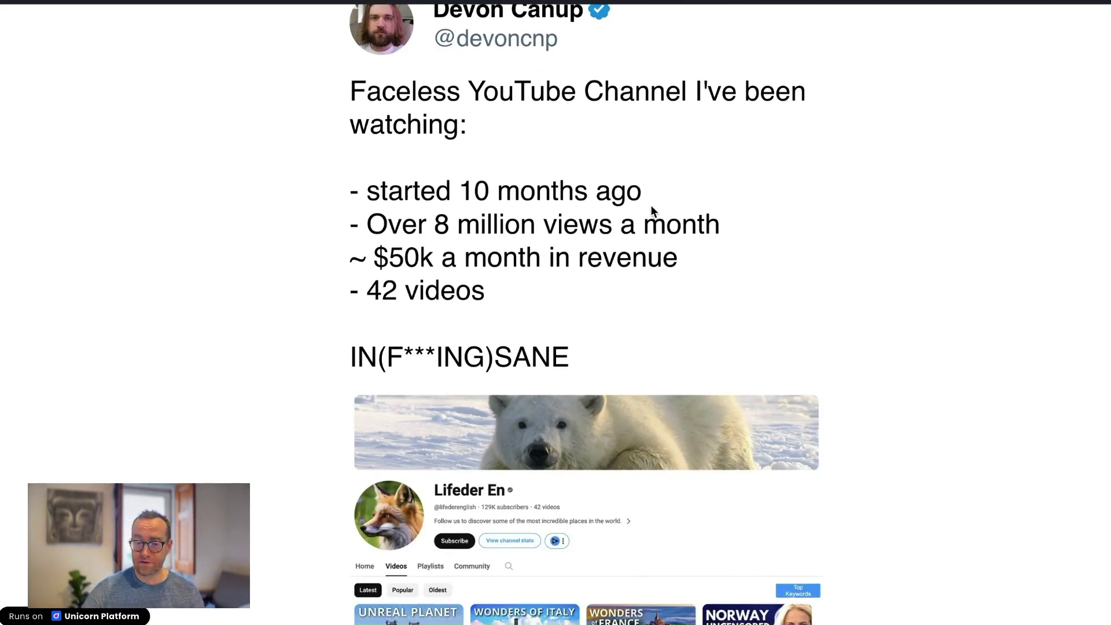
scroll(651, 206, "down", 15)
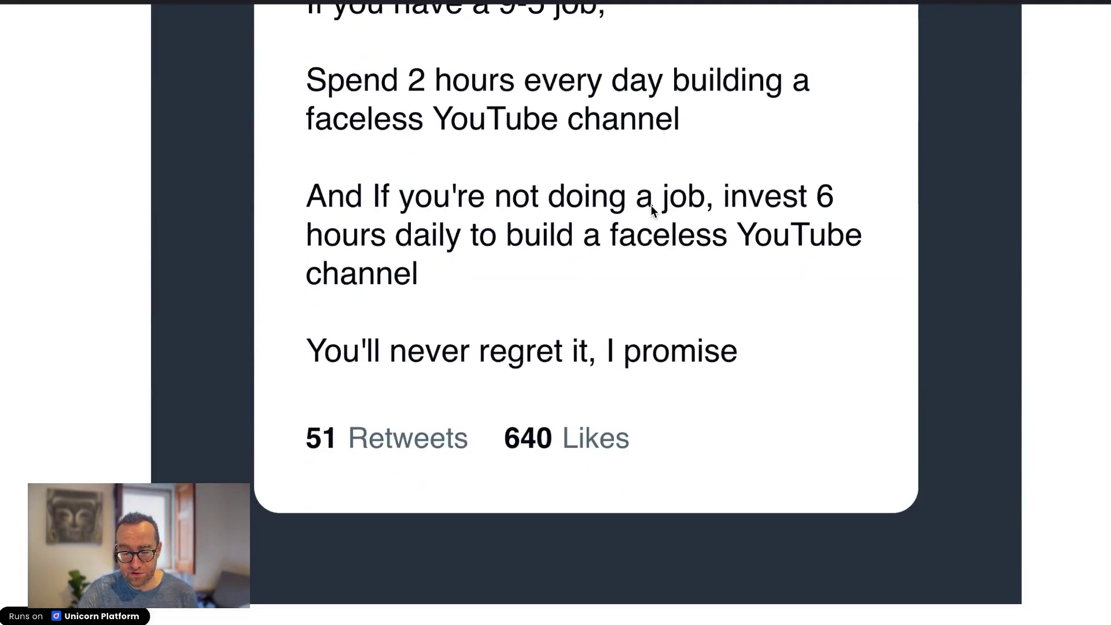
scroll(651, 208, "down", 2)
scroll(651, 209, "up", 3)
scroll(651, 208, "down", 10)
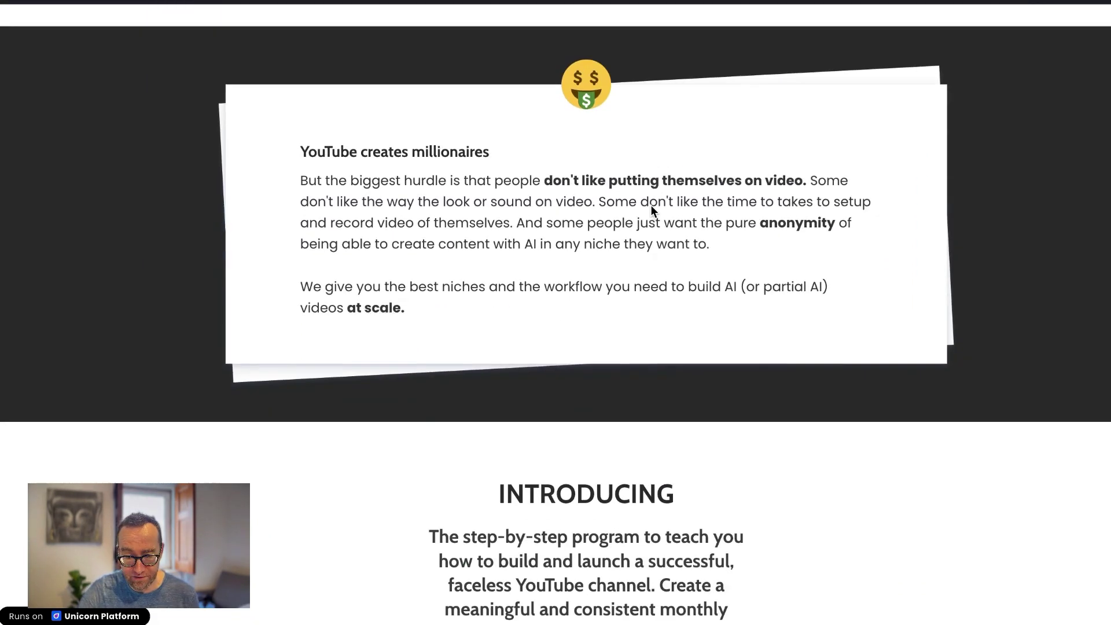
scroll(613, 168, "down", 10)
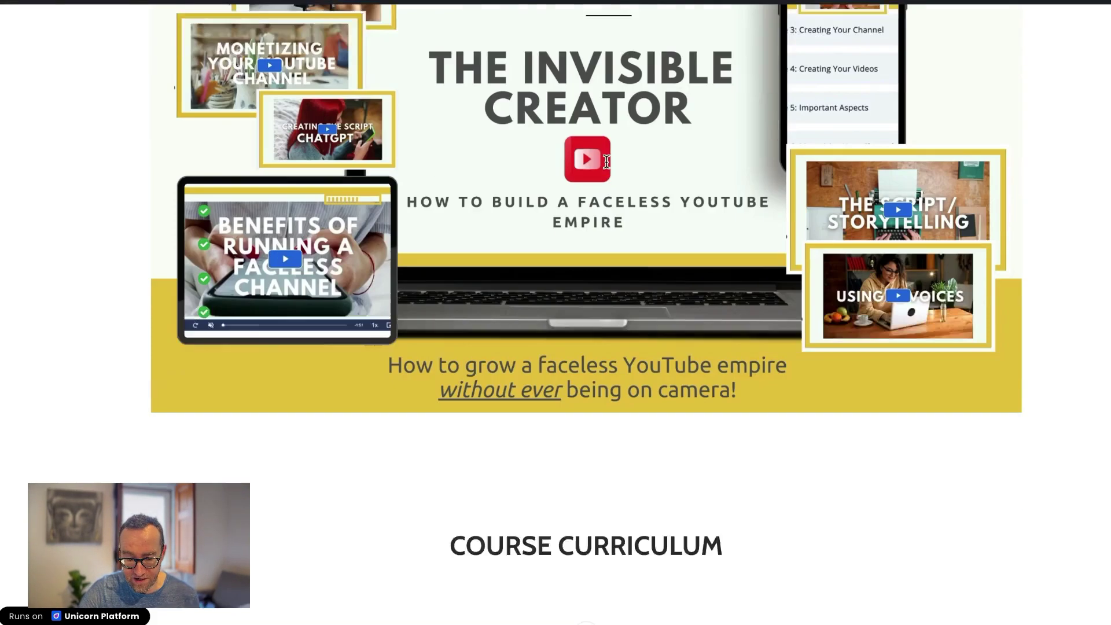
scroll(605, 161, "down", 1)
scroll(605, 161, "up", 3)
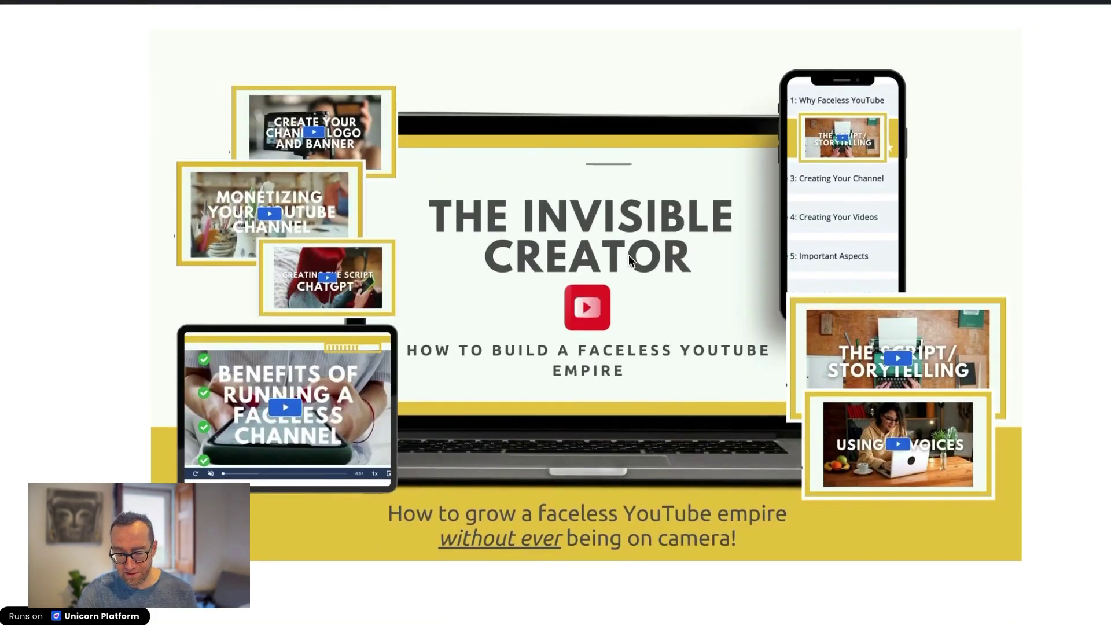
scroll(629, 260, "down", 10)
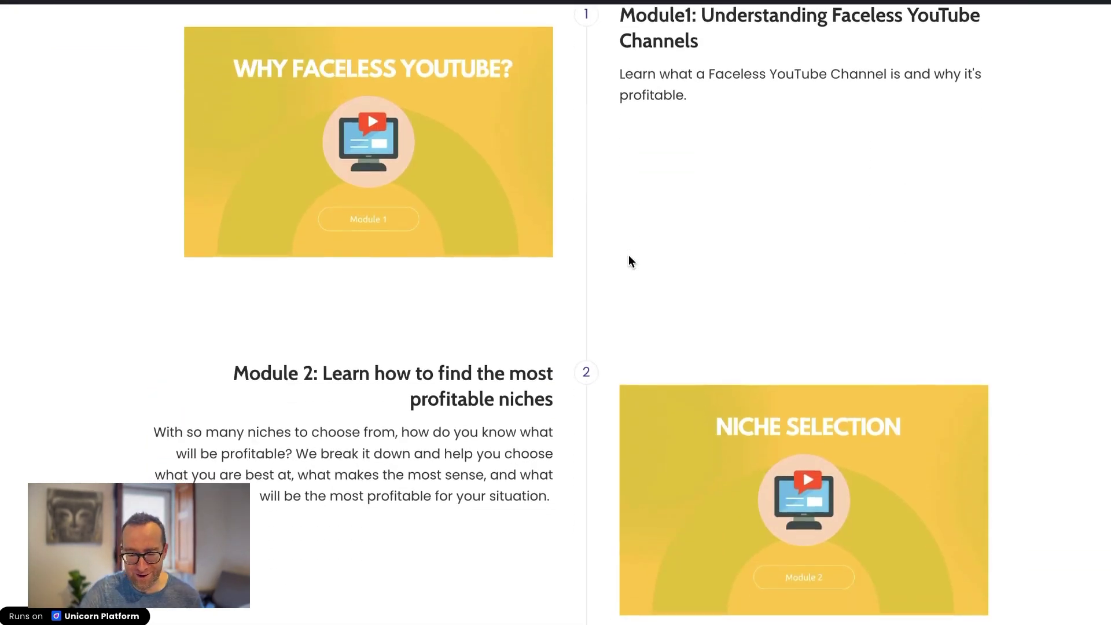
scroll(628, 256, "down", 15)
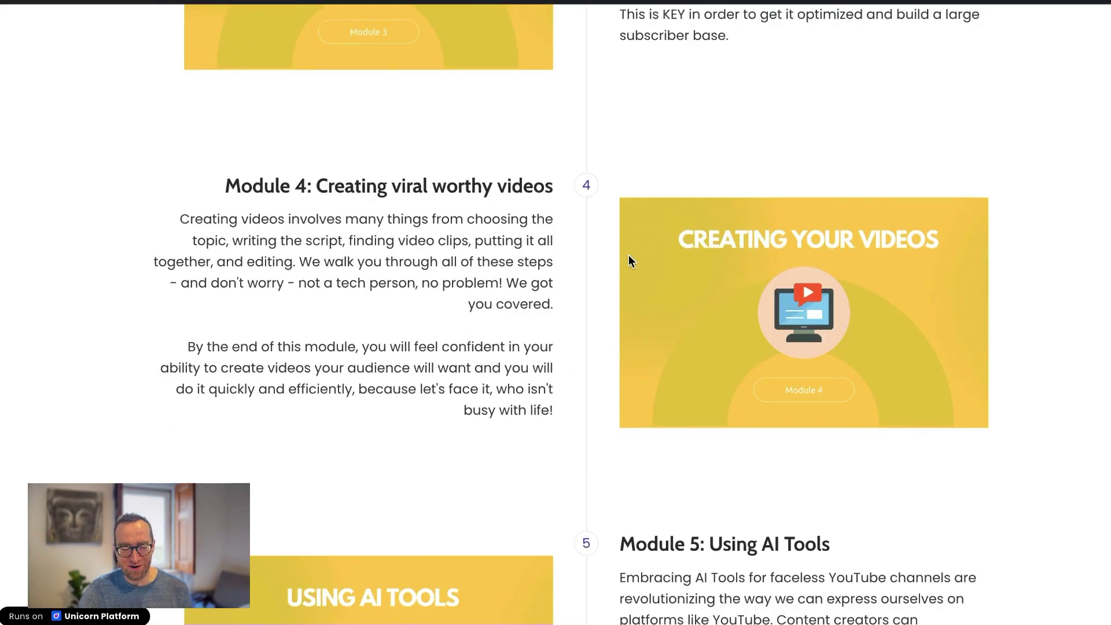
scroll(630, 256, "down", 20)
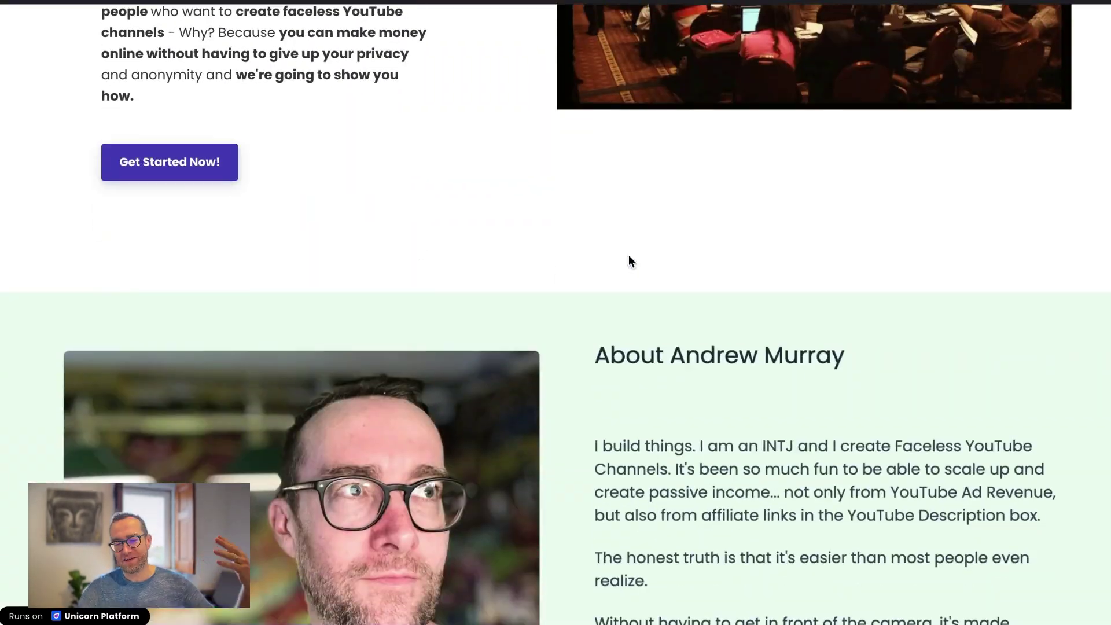
Scroll down through the pricing section to the FAQs.
scroll(629, 256, "down", 20)
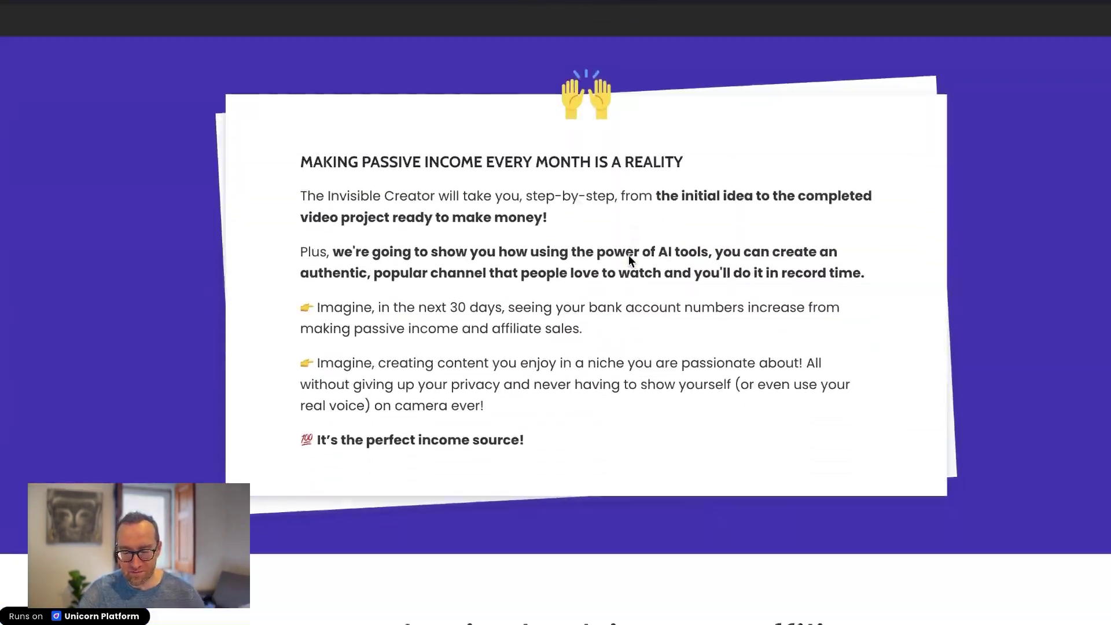
scroll(628, 260, "down", 20)
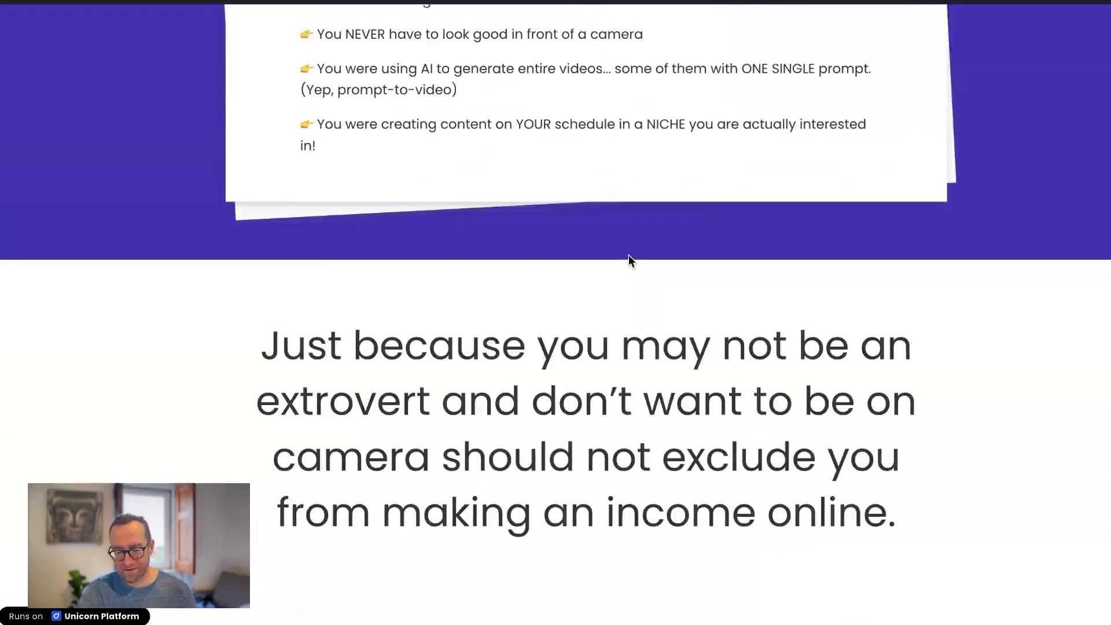
scroll(628, 258, "down", 20)
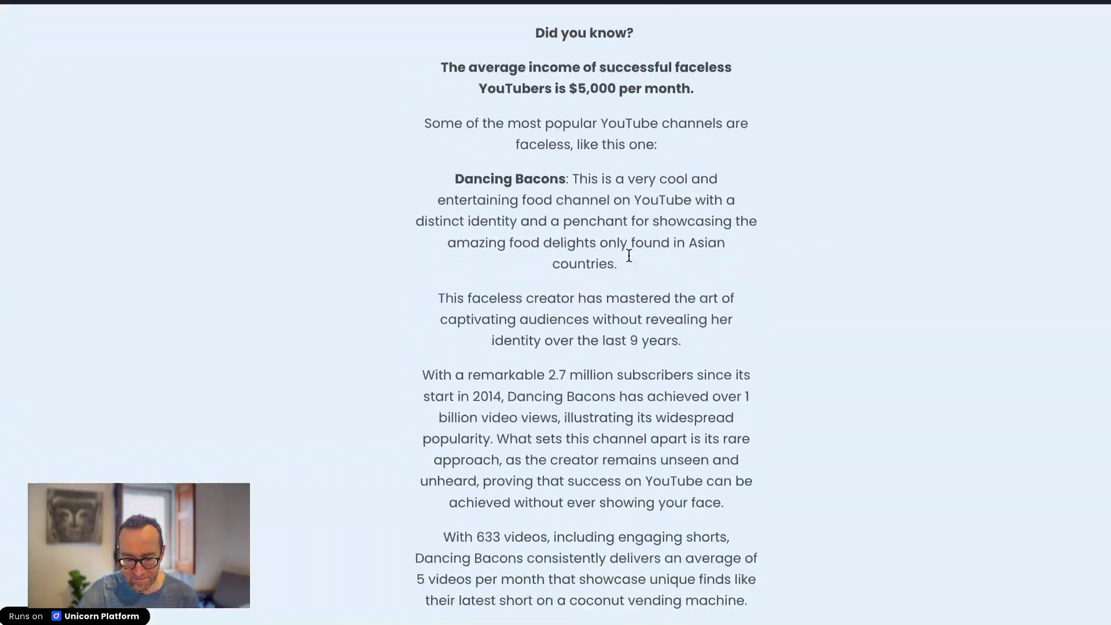
scroll(628, 255, "down", 20)
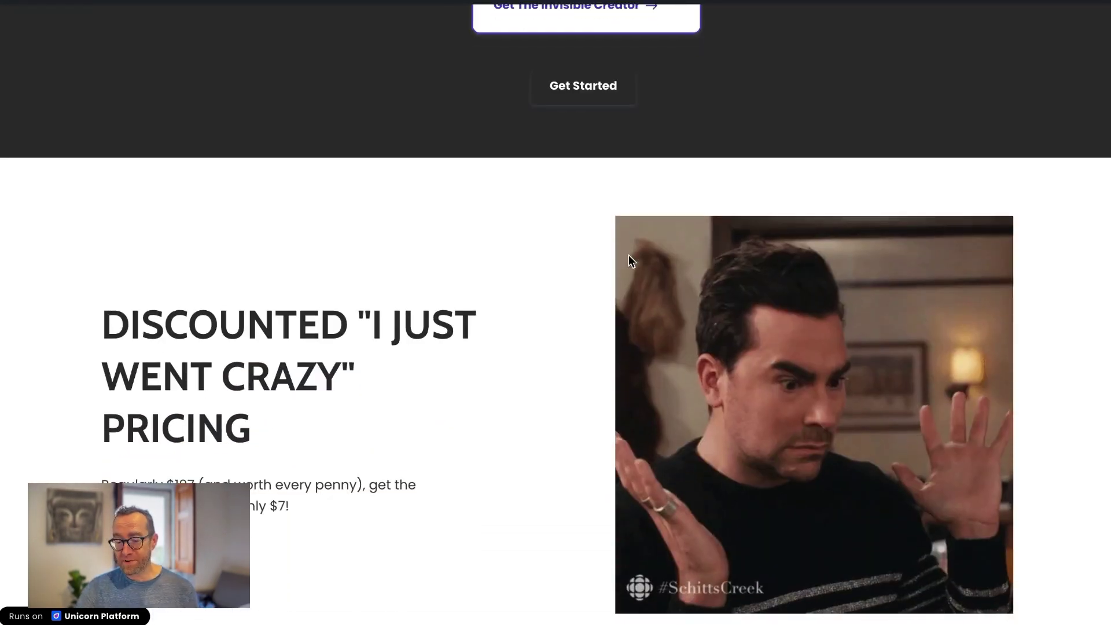
scroll(629, 255, "down", 2)
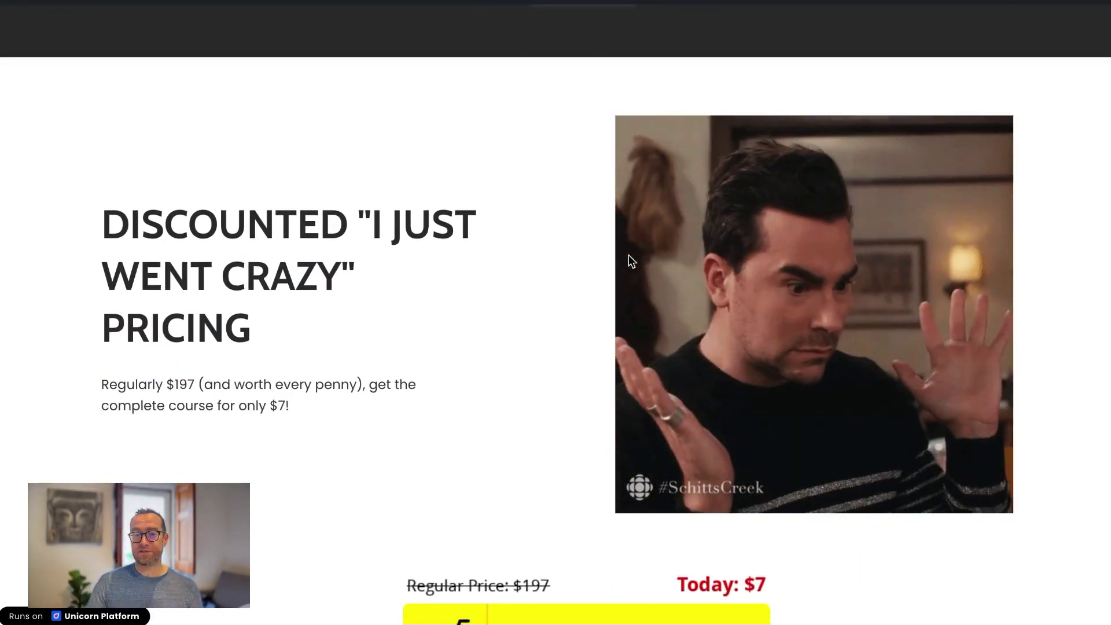
scroll(712, 254, "down", 1)
scroll(854, 255, "down", 5)
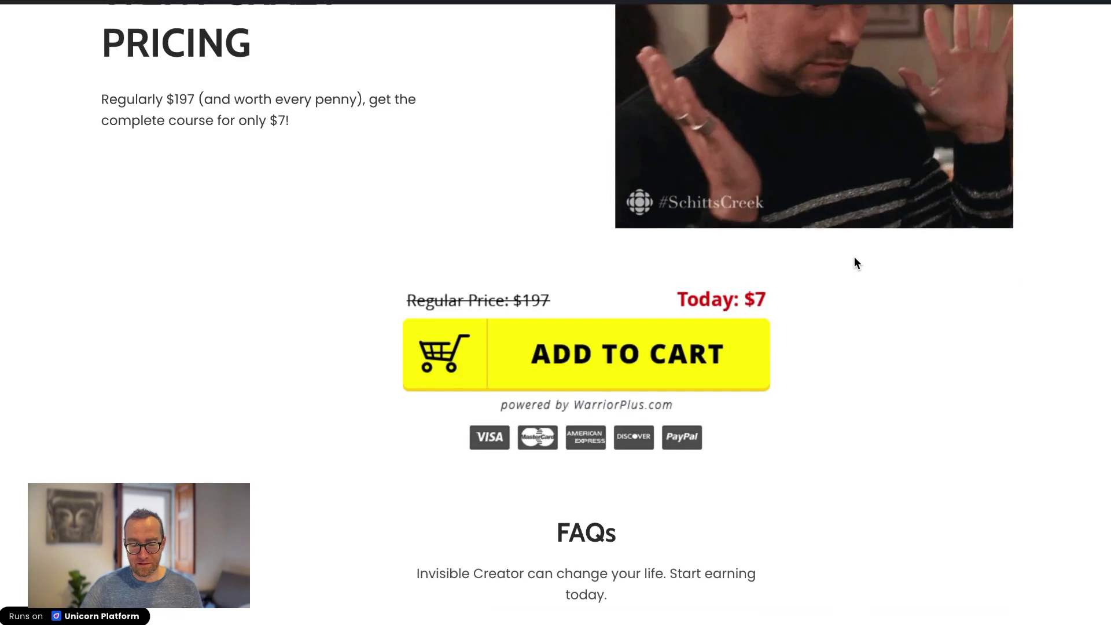
Expand the FAQ about what kind of channel to create, then scroll to the footer.
scroll(854, 255, "down", 12)
left_click(775, 188)
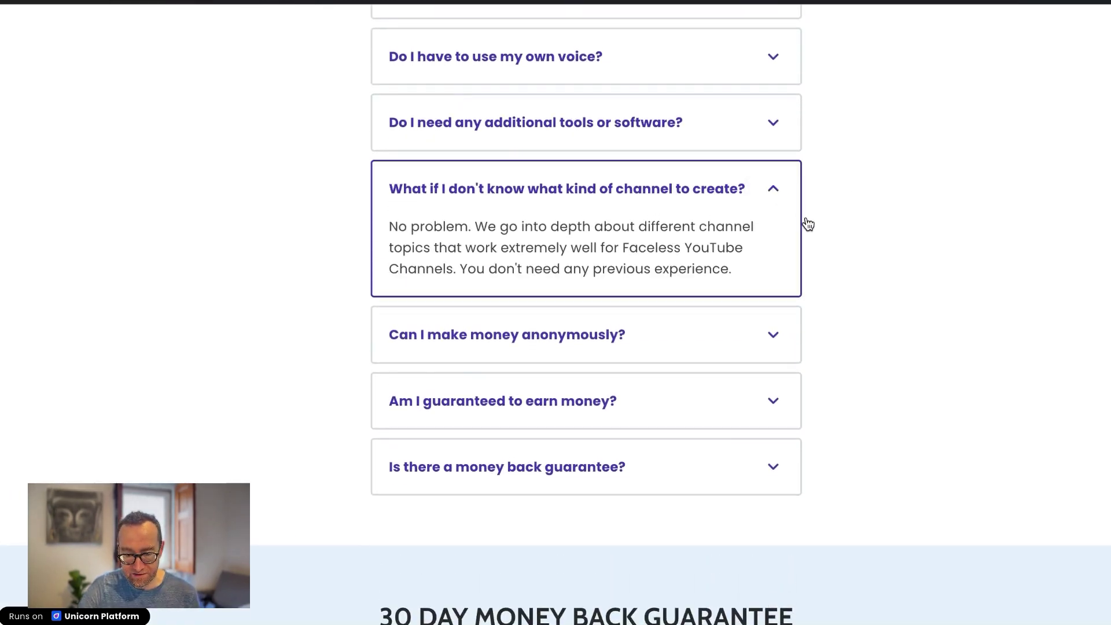
scroll(815, 237, "down", 15)
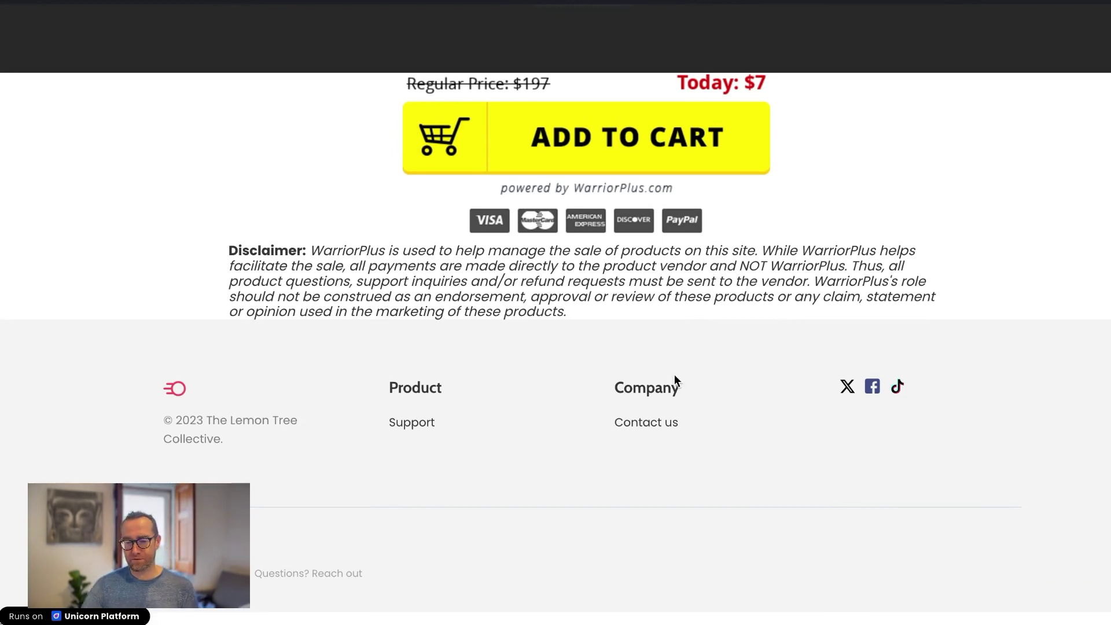
scroll(678, 328, "up", 20)
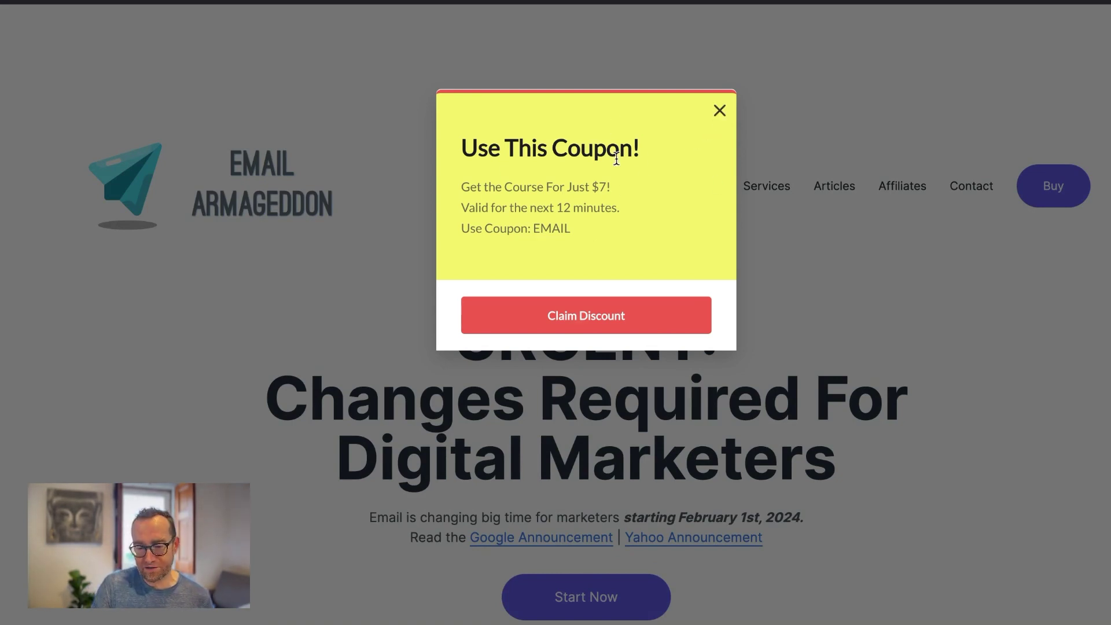
Close the Email Armageddon coupon pop-up, jump to the Buy pricing section, then return to the top.
left_click(721, 111)
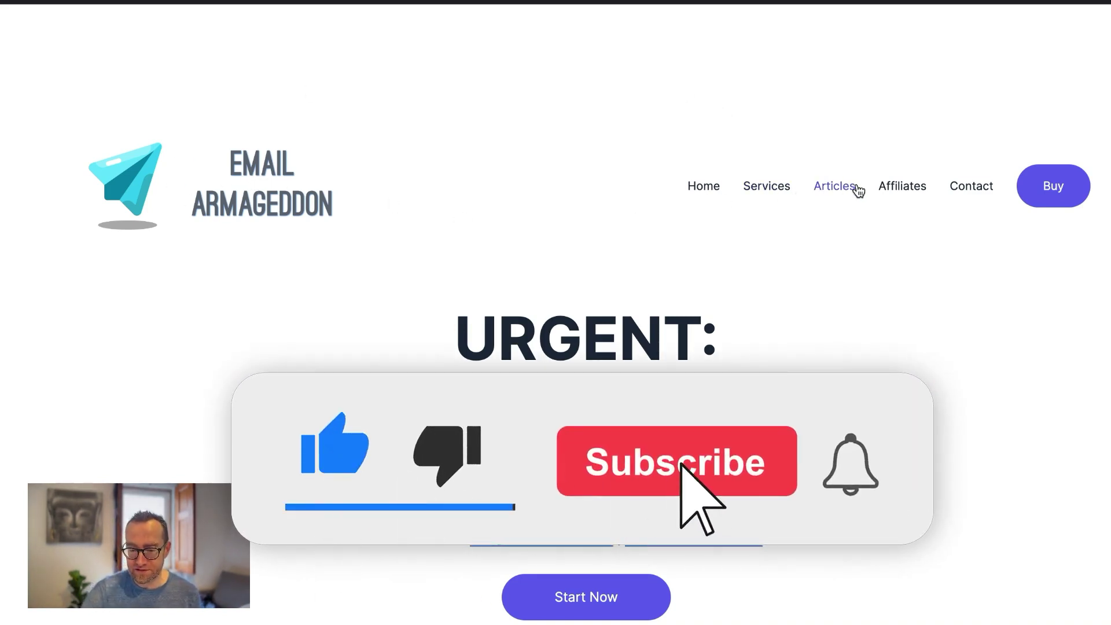
left_click(1049, 191)
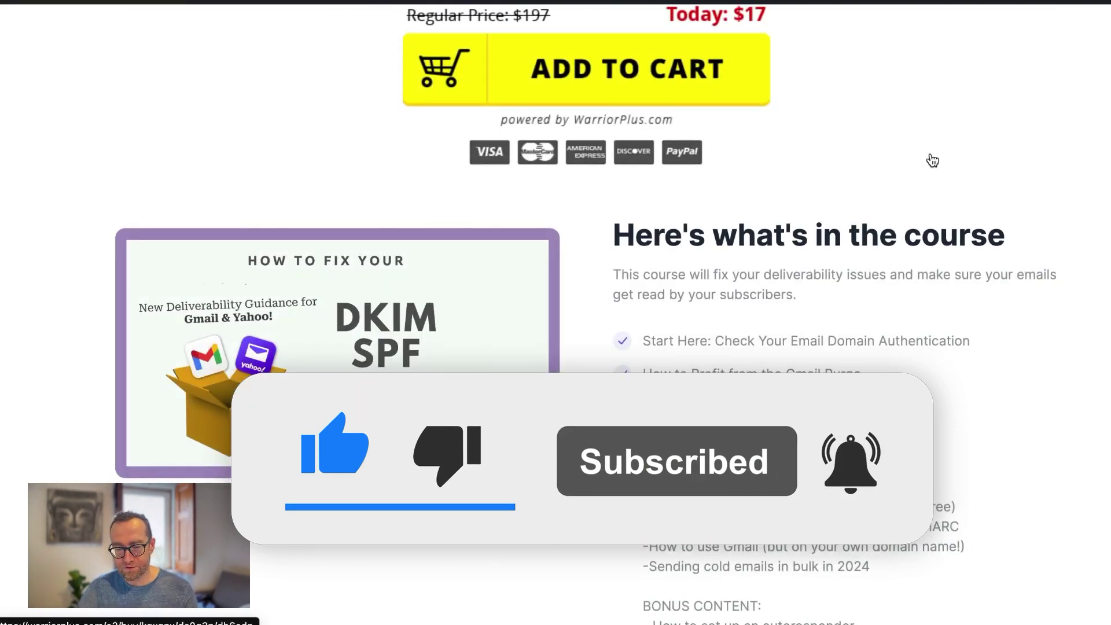
key("Home")
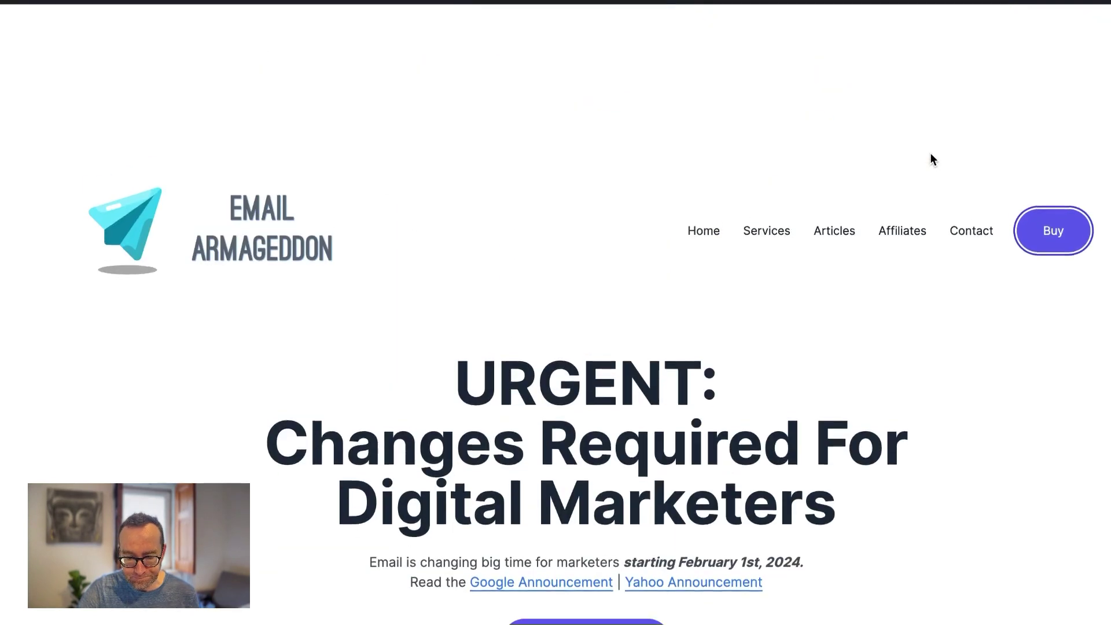
scroll(929, 155, "down", 3)
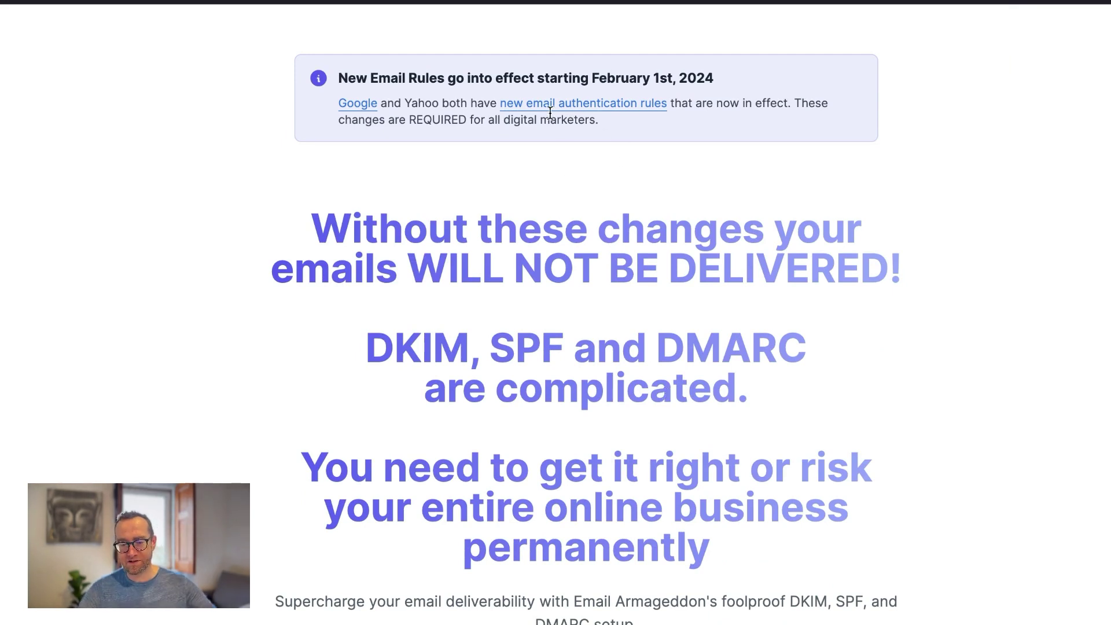
scroll(626, 222, "down", 4)
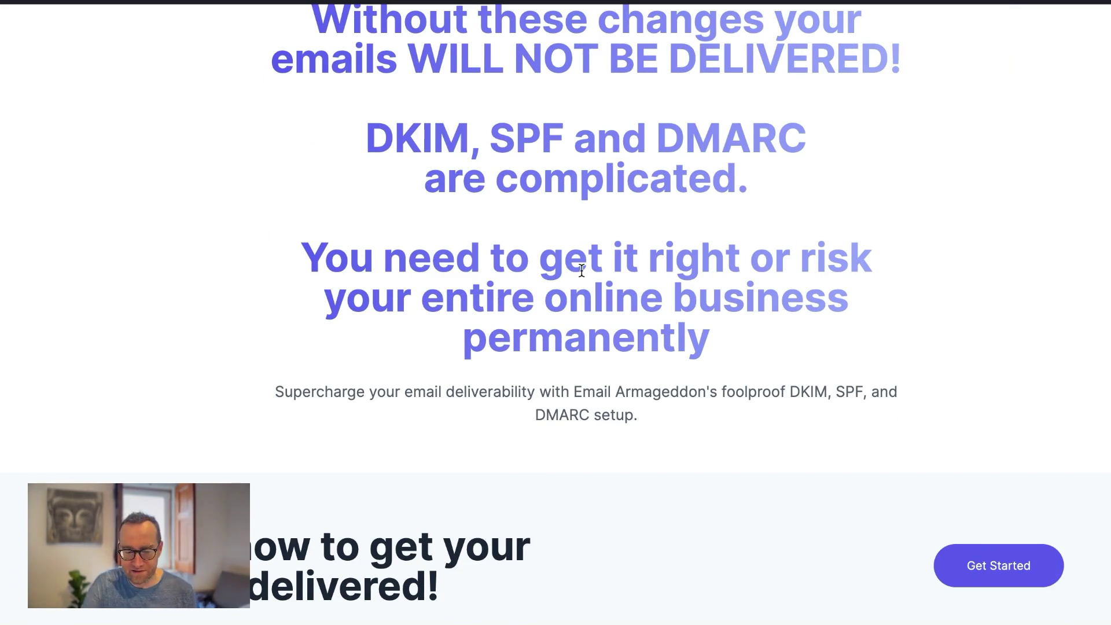
scroll(581, 269, "down", 3)
scroll(720, 202, "down", 3)
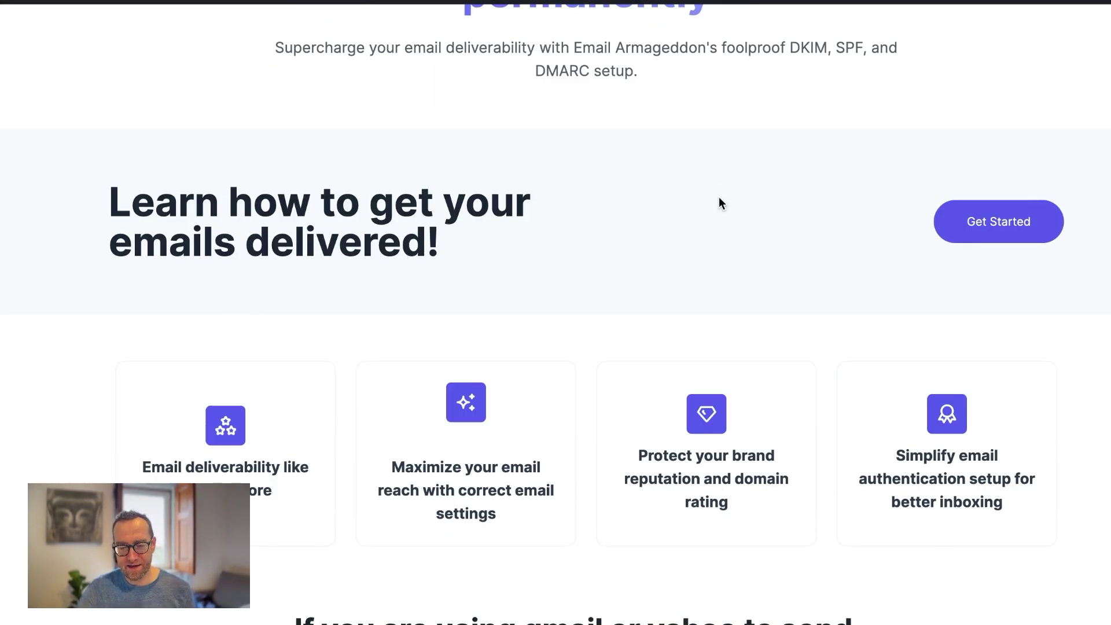
scroll(692, 232, "down", 1)
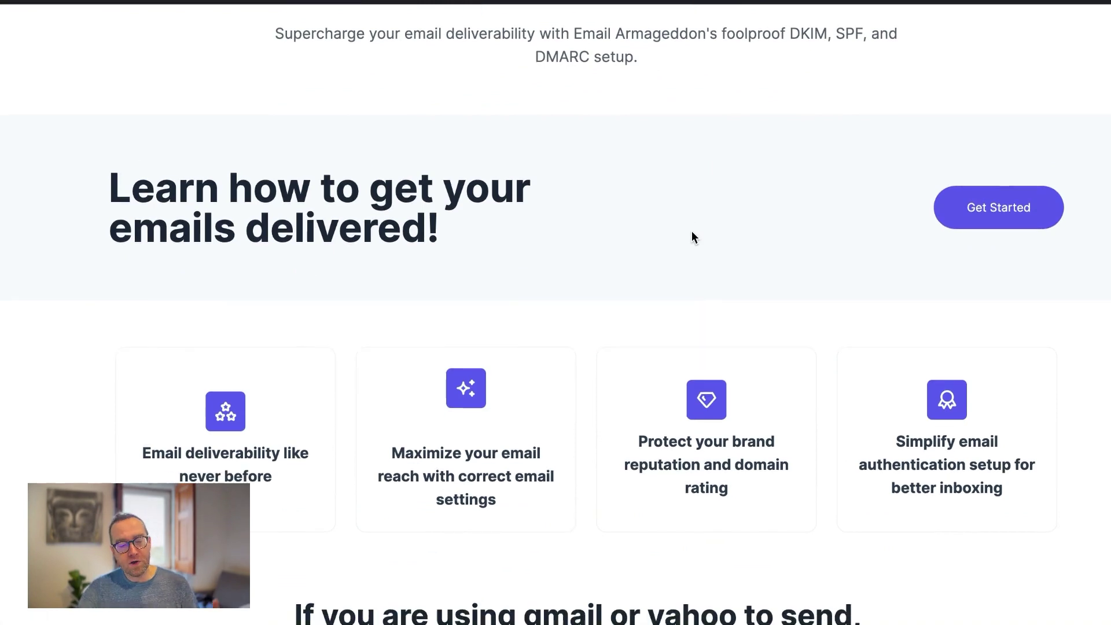
scroll(692, 231, "down", 1)
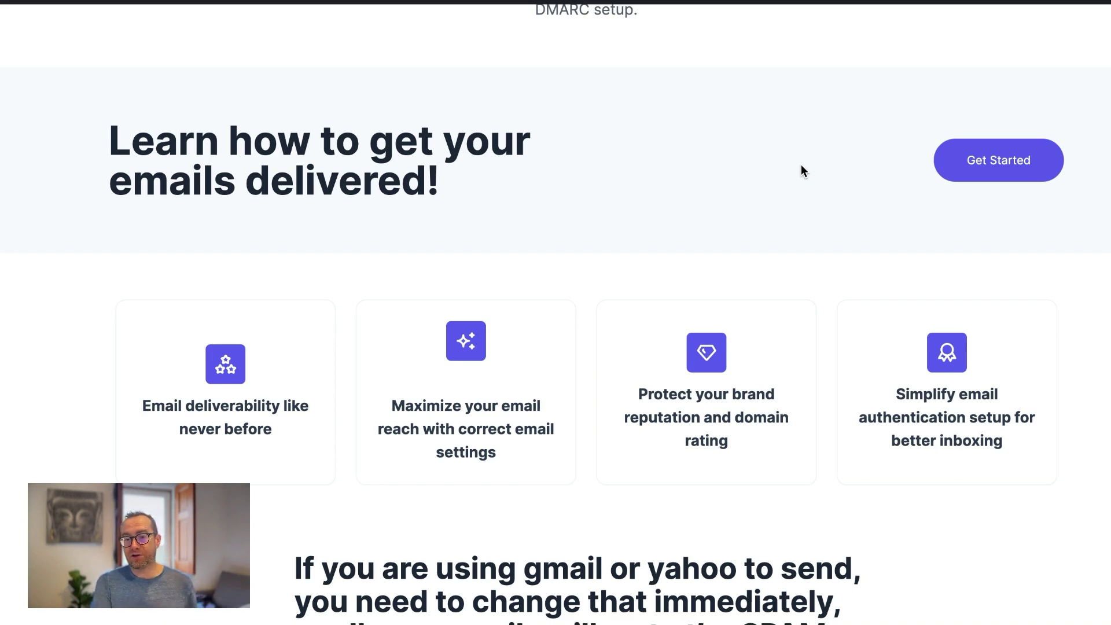
scroll(801, 170, "down", 7)
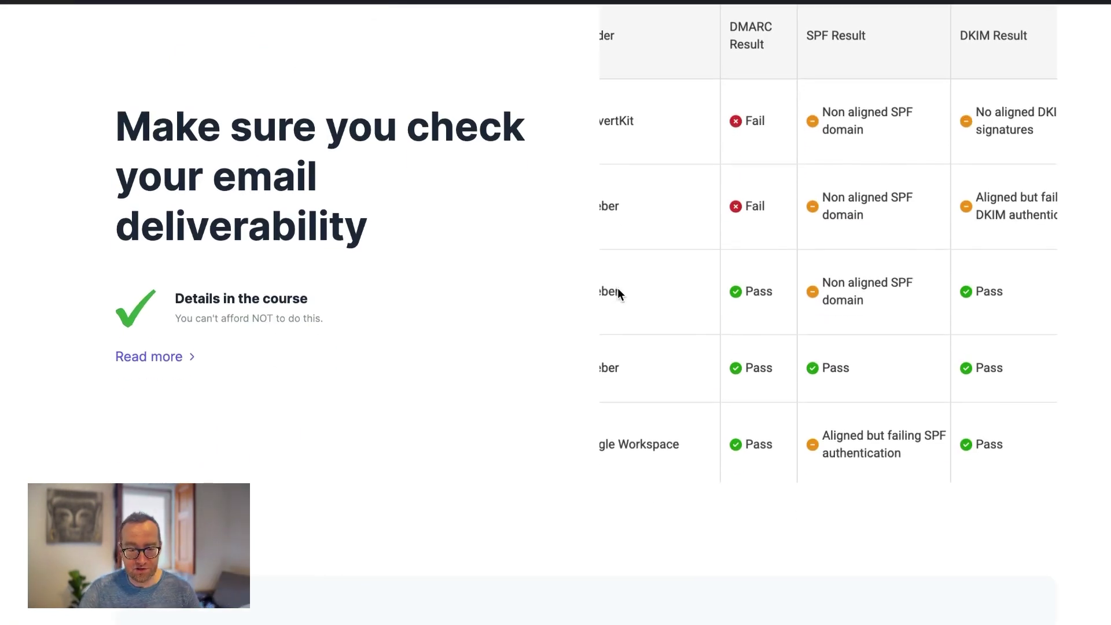
scroll(695, 268, "down", 9)
scroll(693, 265, "down", 12)
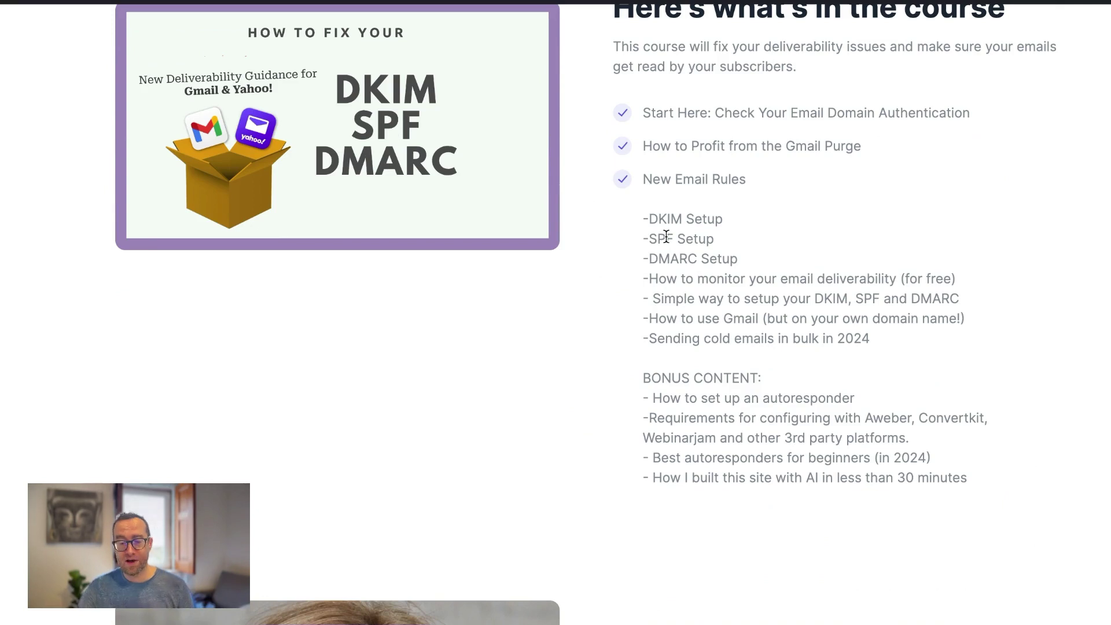
scroll(663, 229, "up", 3)
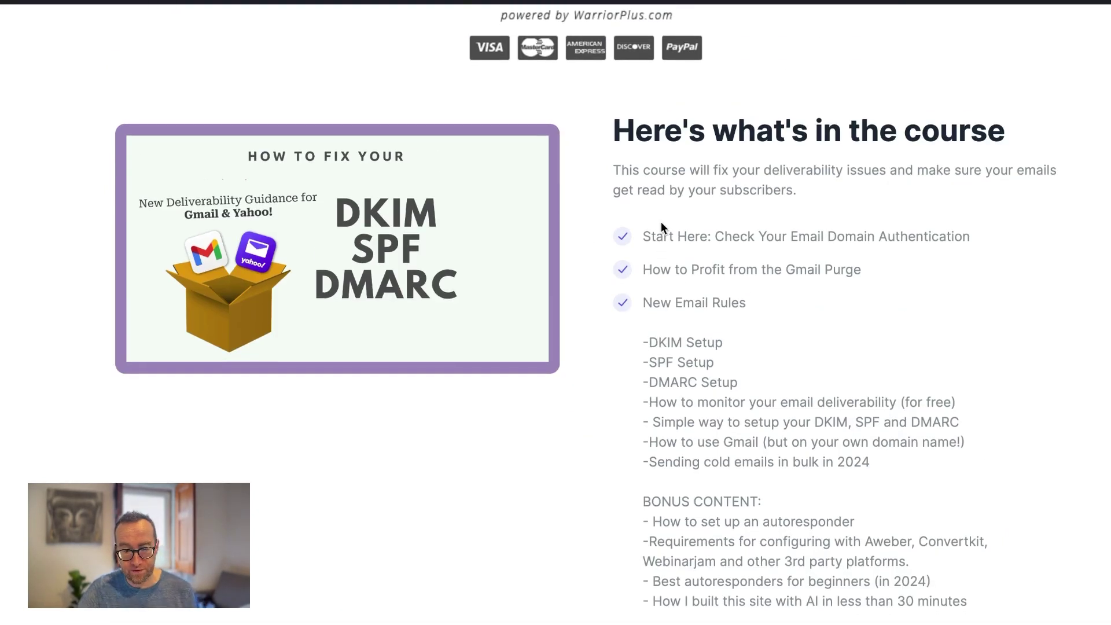
scroll(661, 223, "down", 1)
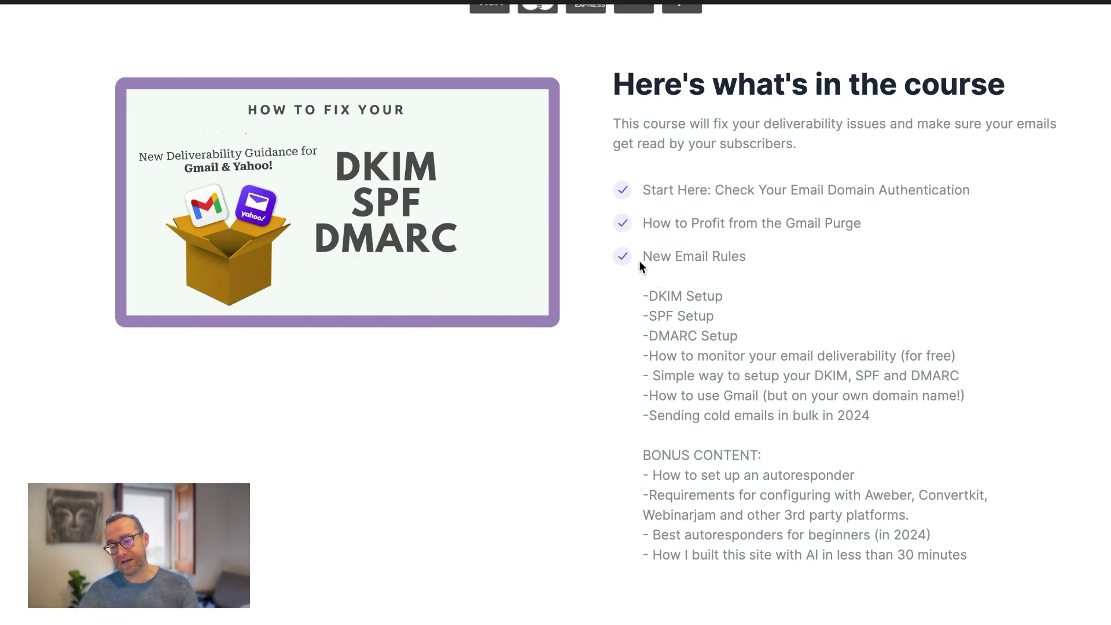
scroll(669, 336, "down", 10)
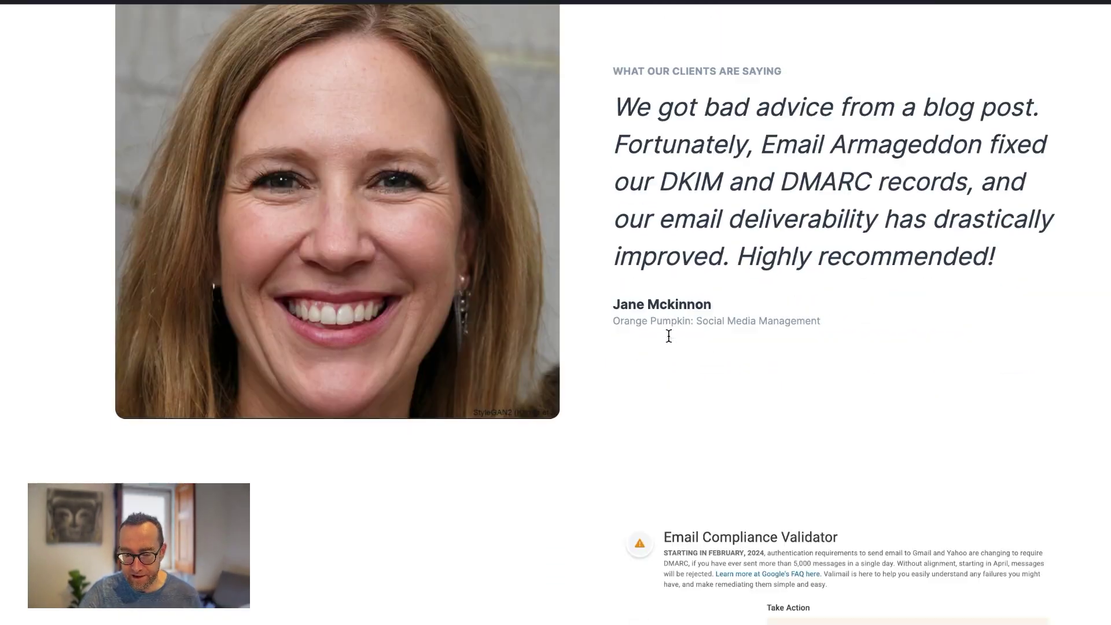
scroll(671, 191, "down", 5)
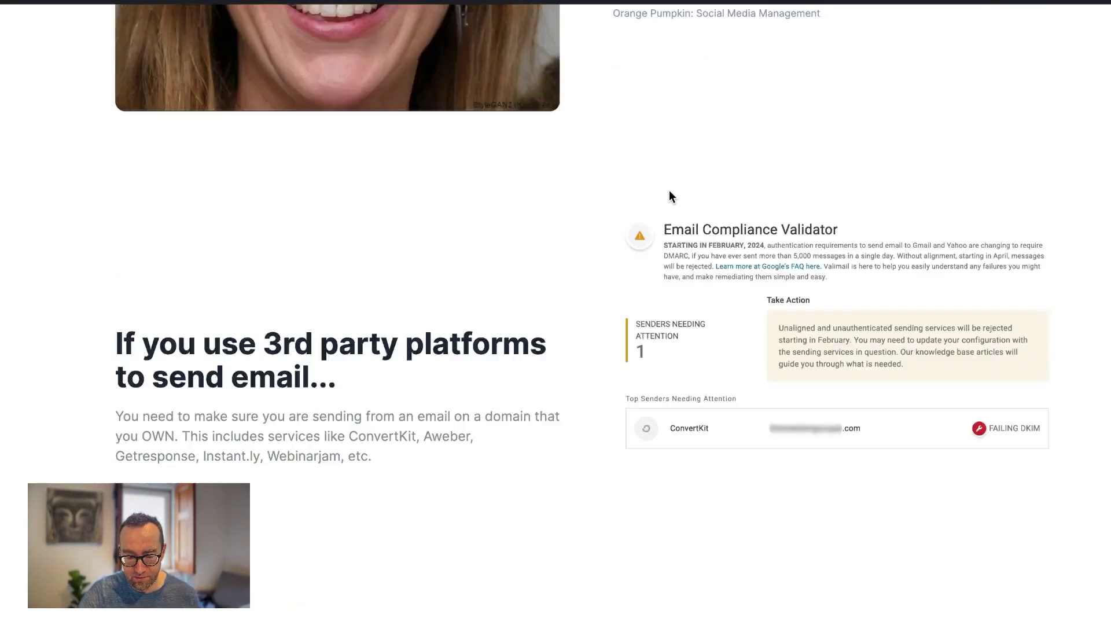
scroll(669, 190, "down", 5)
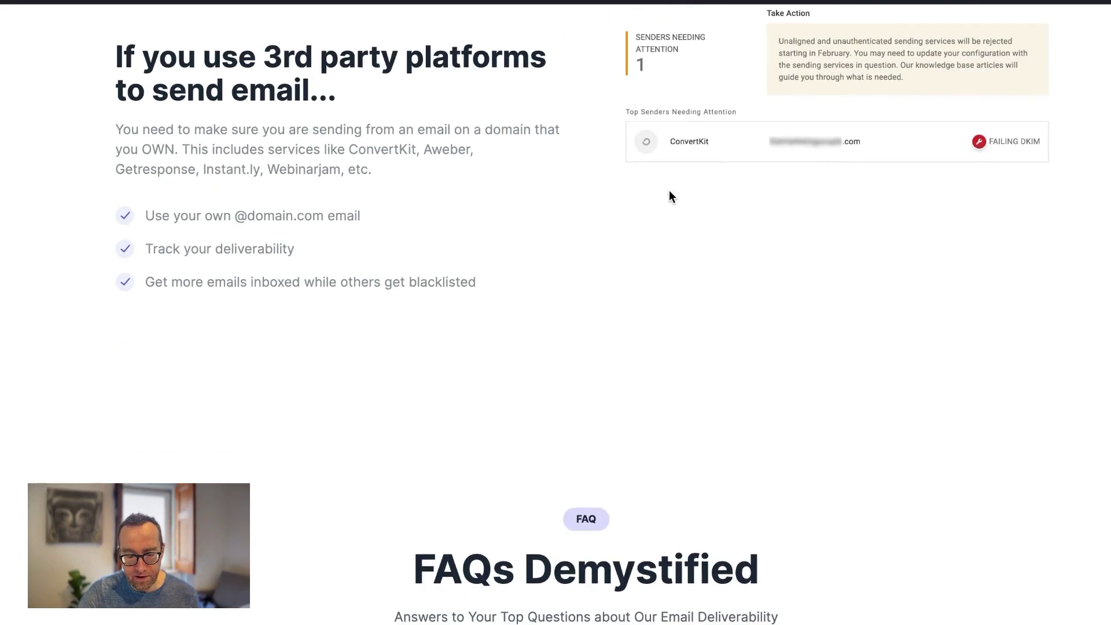
scroll(600, 152, "down", 4)
scroll(600, 152, "up", 5)
scroll(600, 152, "down", 7)
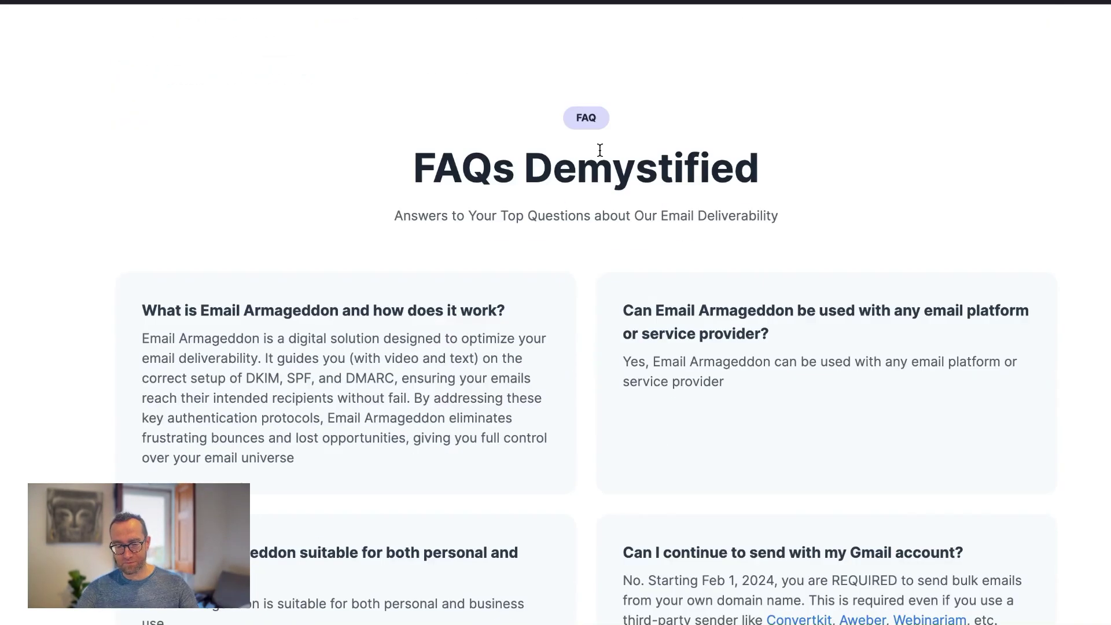
scroll(599, 150, "down", 5)
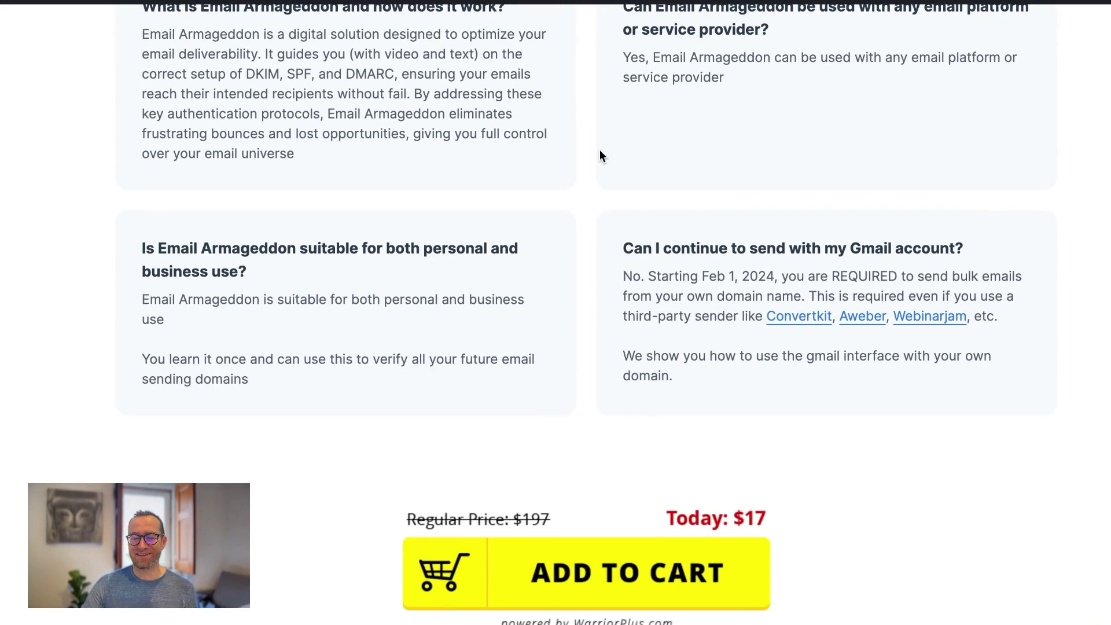
scroll(600, 149, "down", 1)
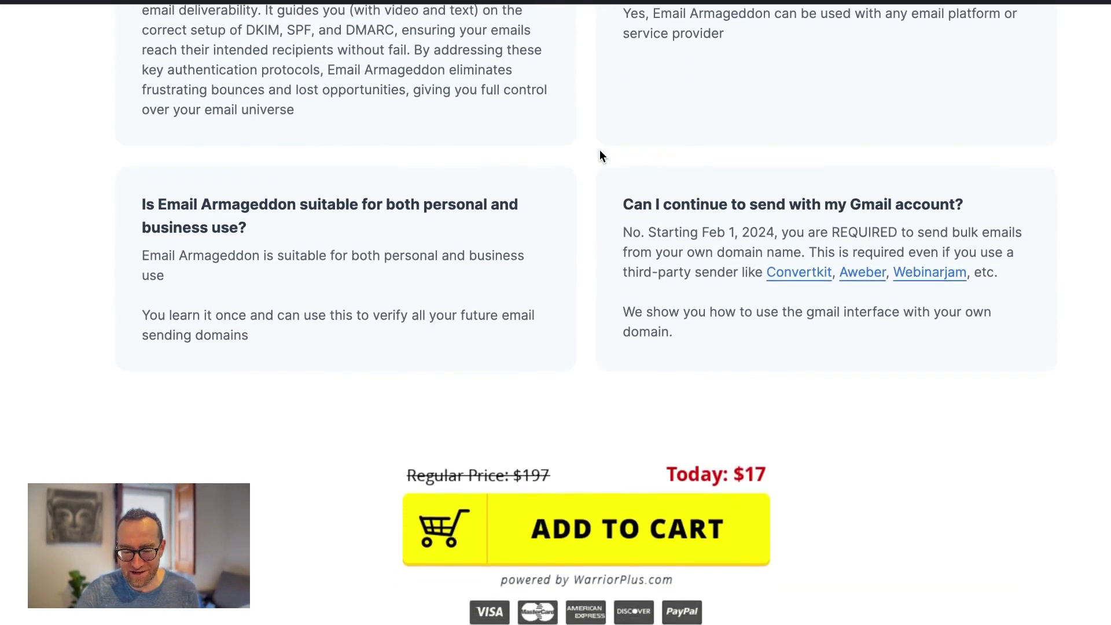
scroll(599, 149, "up", 3)
scroll(600, 149, "down", 8)
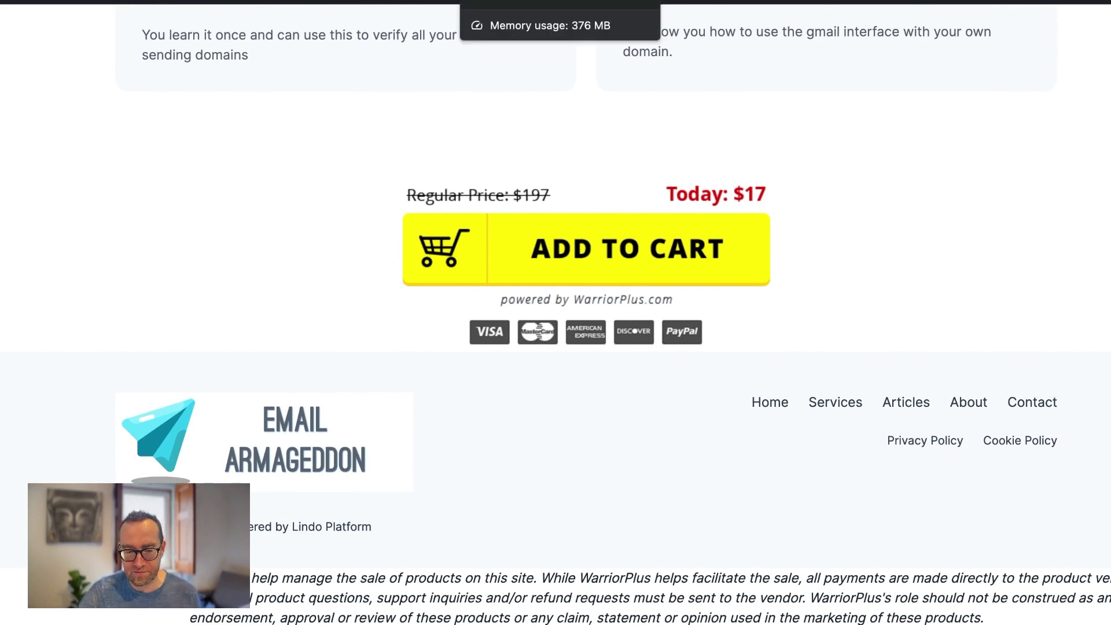
Switch to the Lindo tab and scroll its homepage features down to the footer.
left_click(495, 11)
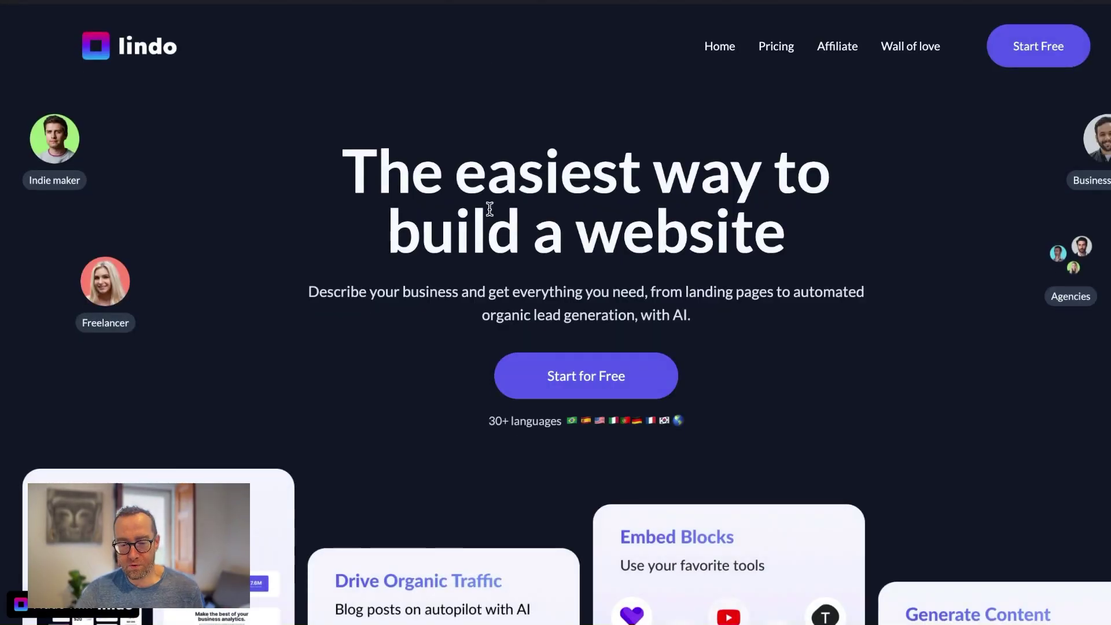
scroll(389, 272, "down", 5)
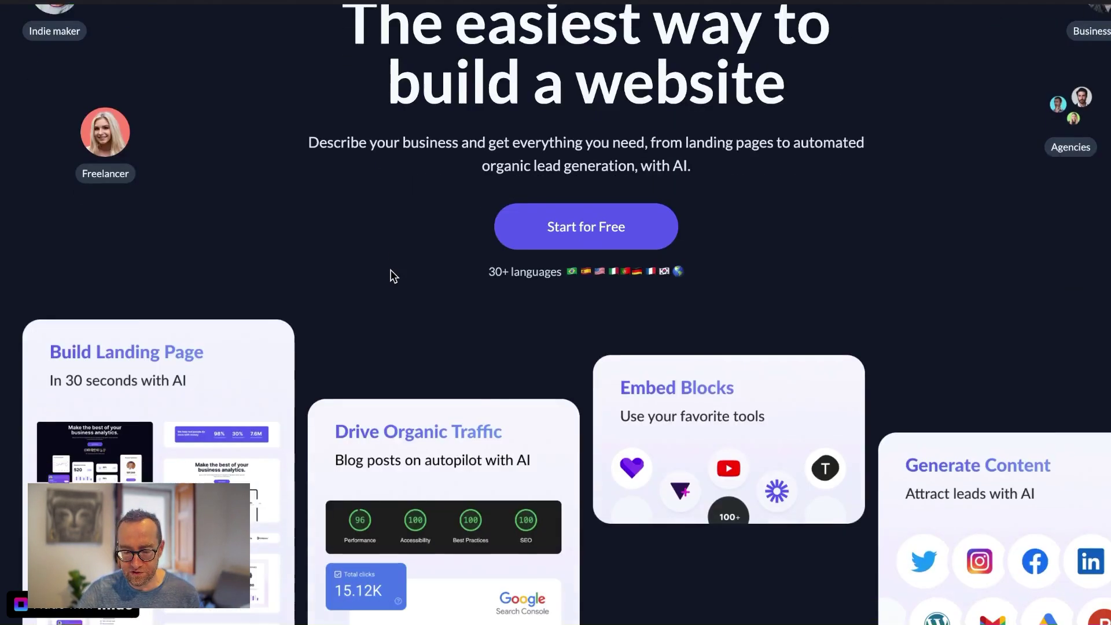
scroll(390, 270, "down", 3)
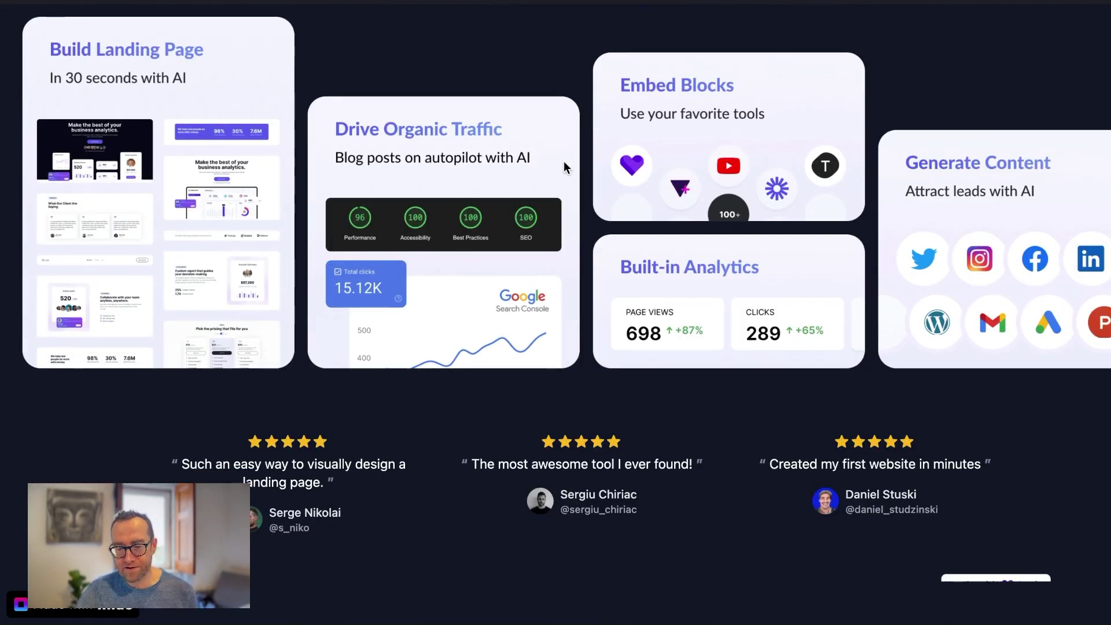
scroll(660, 200, "down", 10)
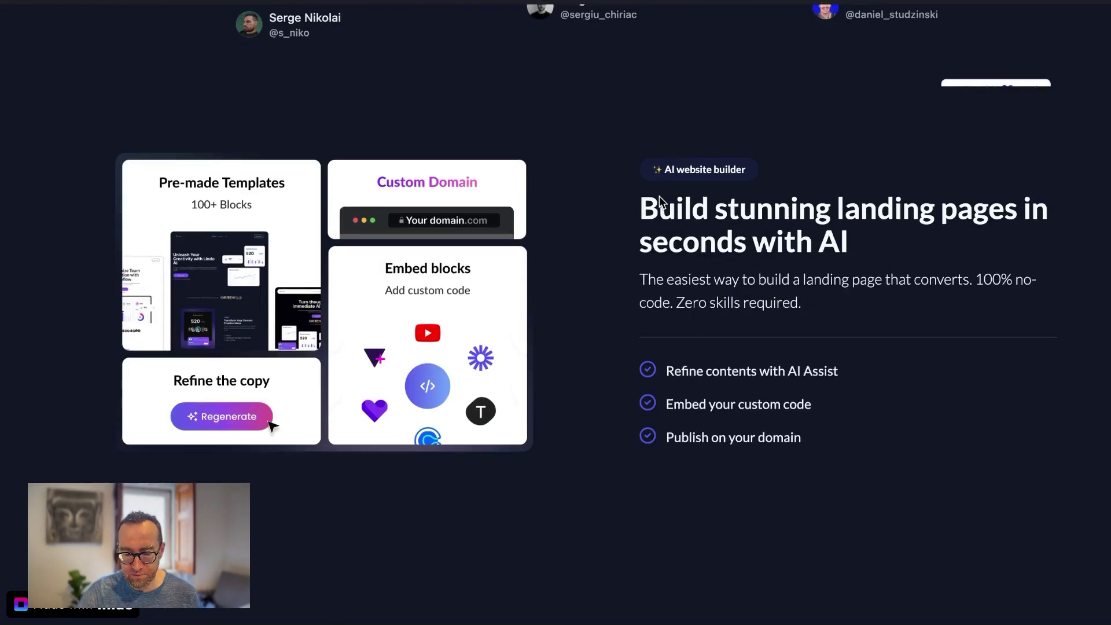
scroll(658, 196, "down", 17)
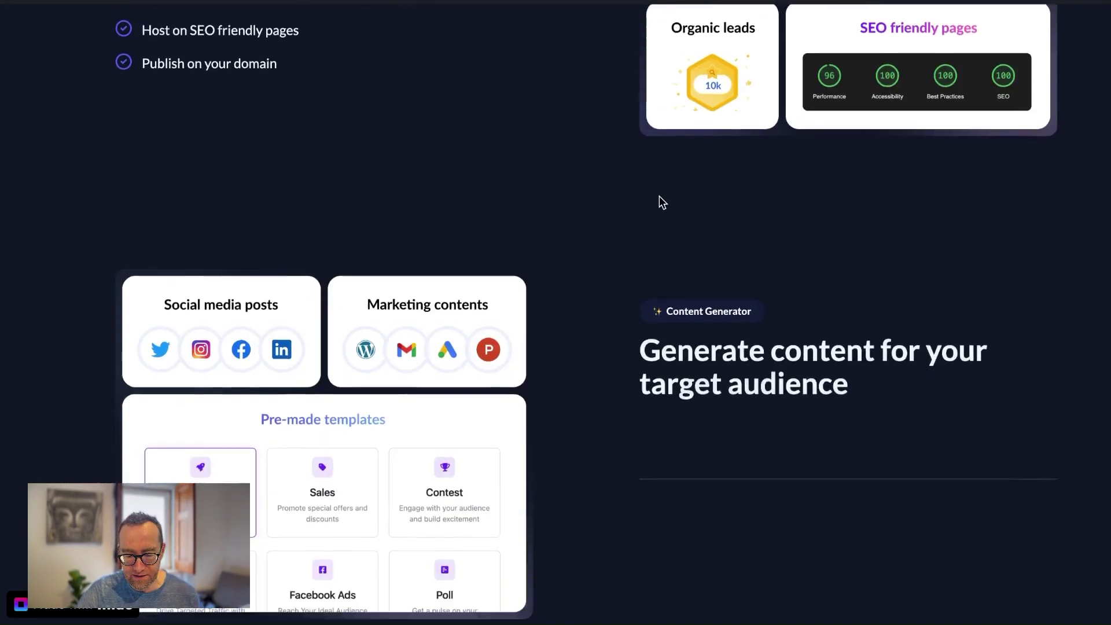
scroll(659, 196, "down", 7)
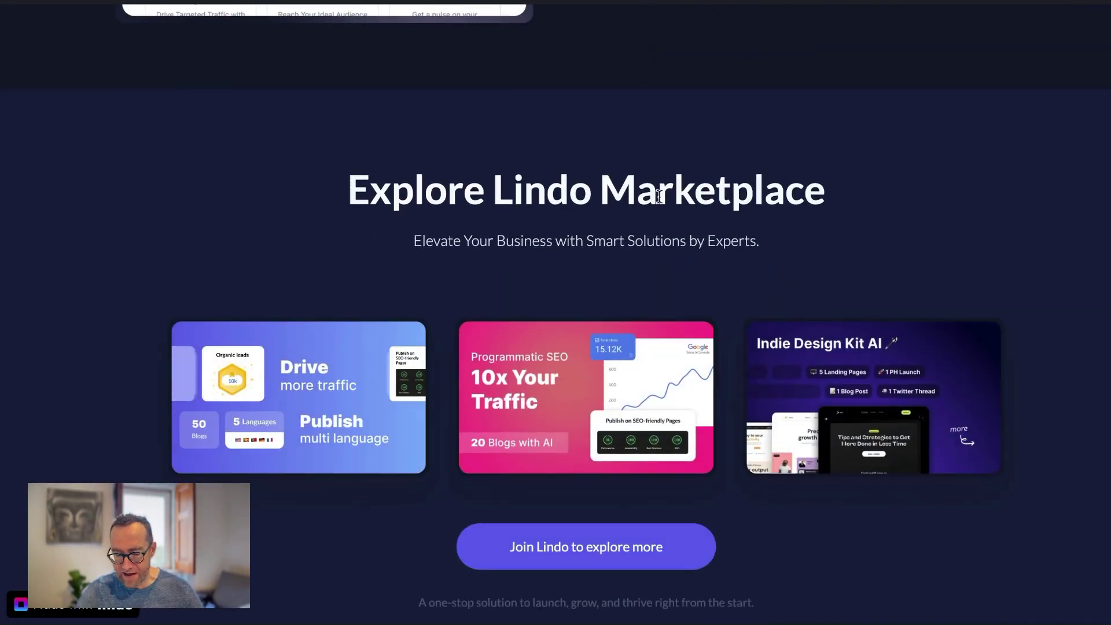
scroll(659, 196, "down", 16)
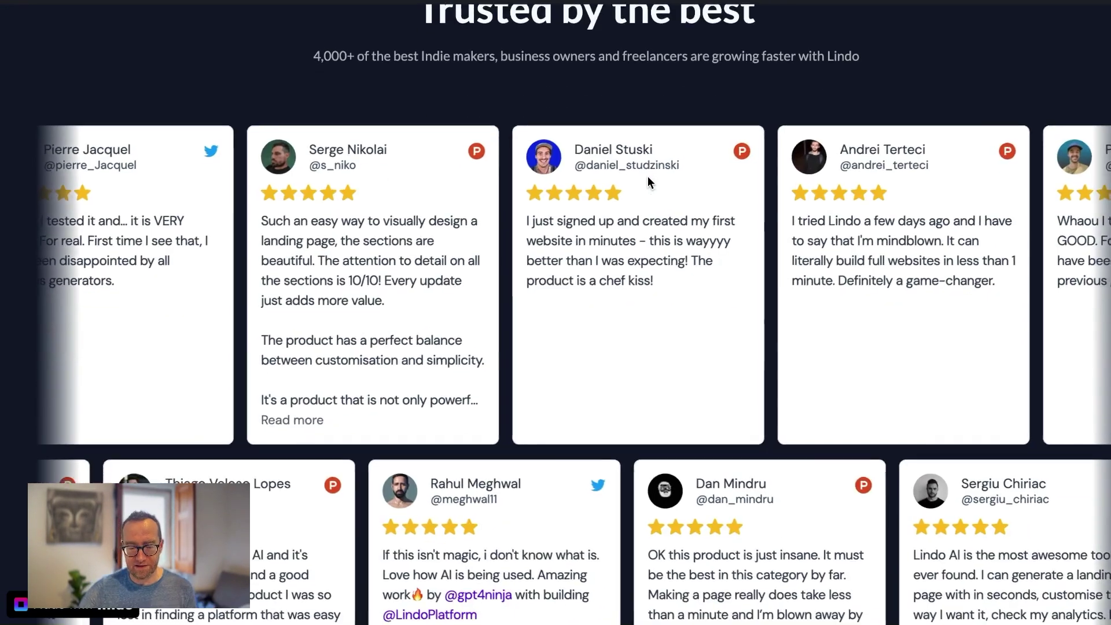
scroll(505, 228, "down", 15)
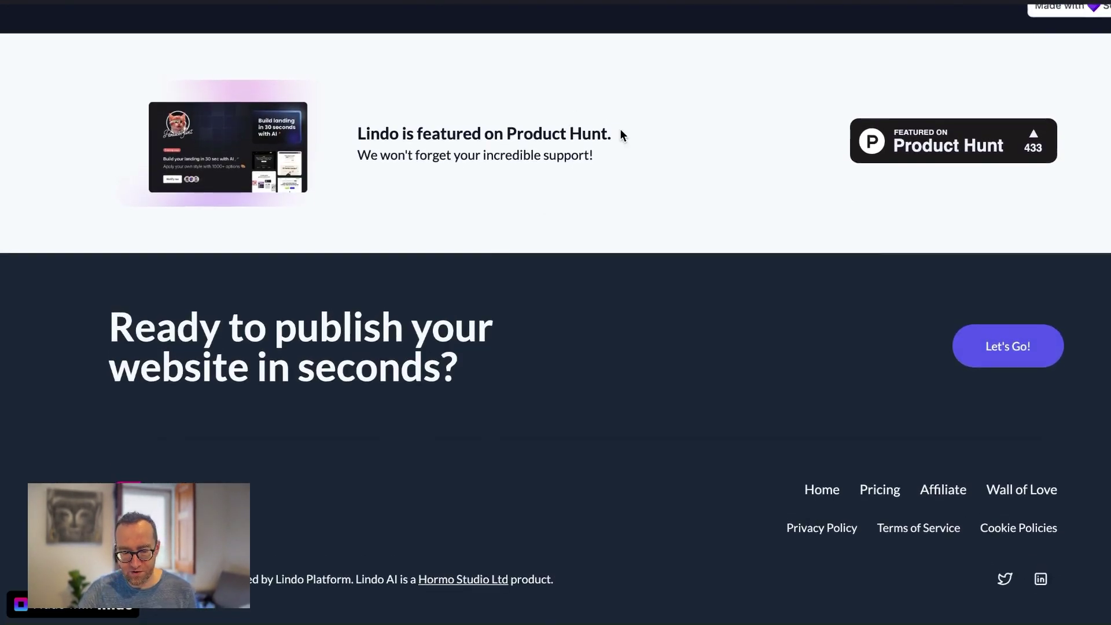
scroll(619, 135, "up", 3)
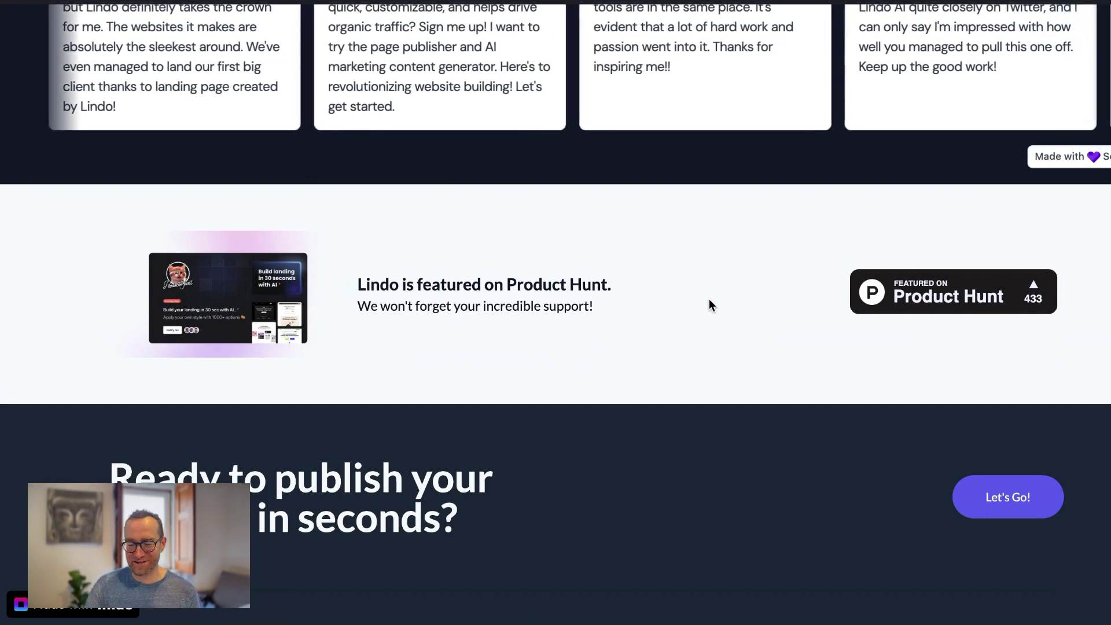
scroll(710, 299, "down", 3)
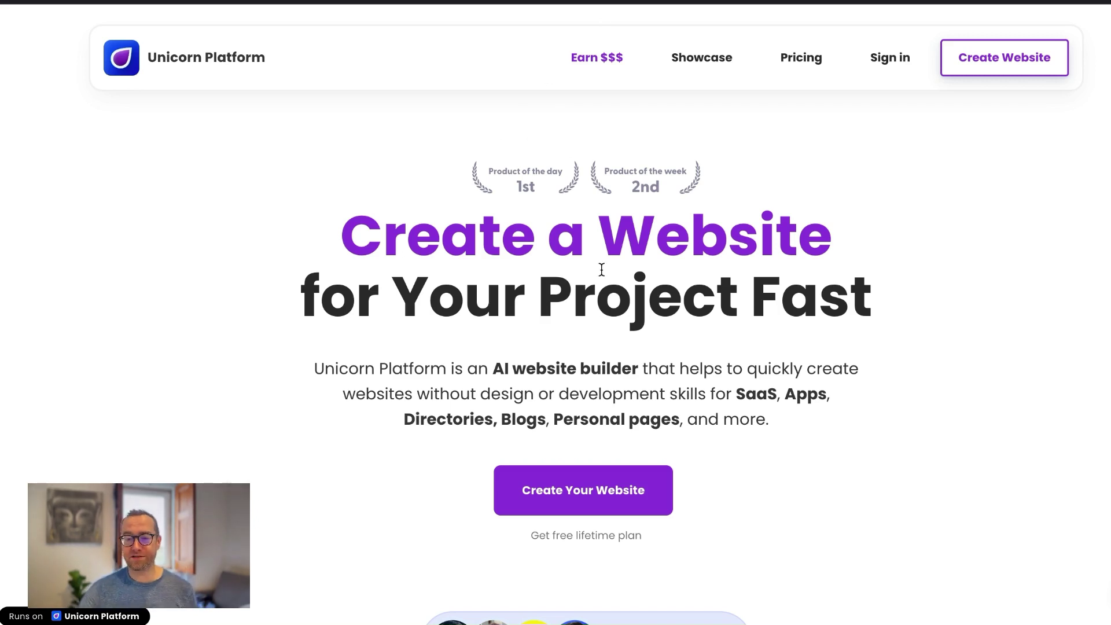
scroll(602, 269, "down", 1)
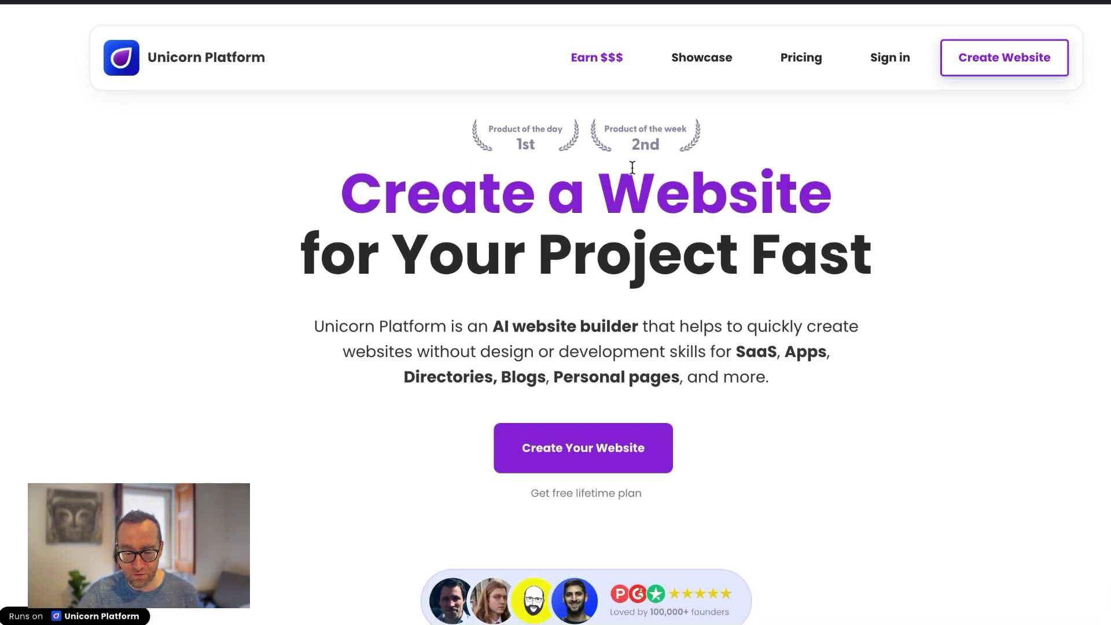
scroll(600, 296, "down", 2)
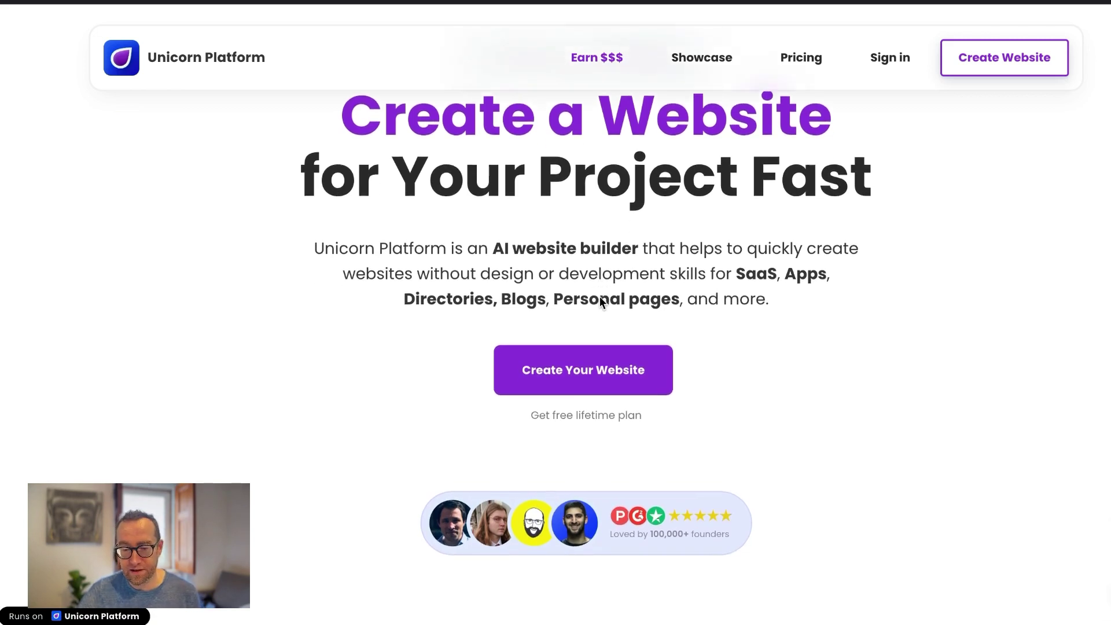
scroll(600, 296, "down", 10)
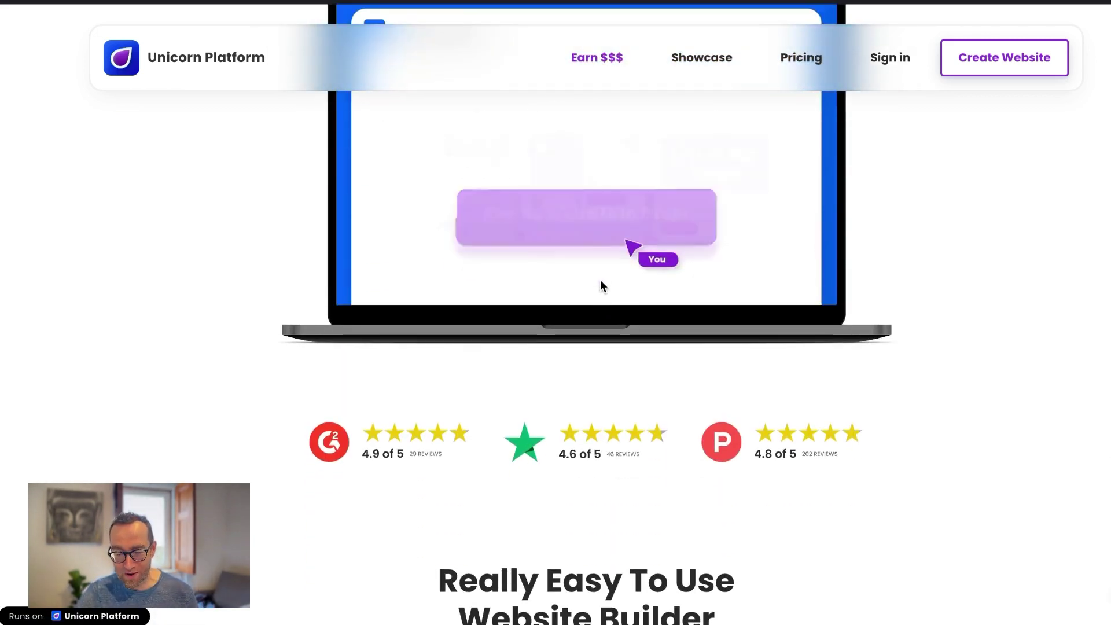
scroll(619, 271, "up", 2)
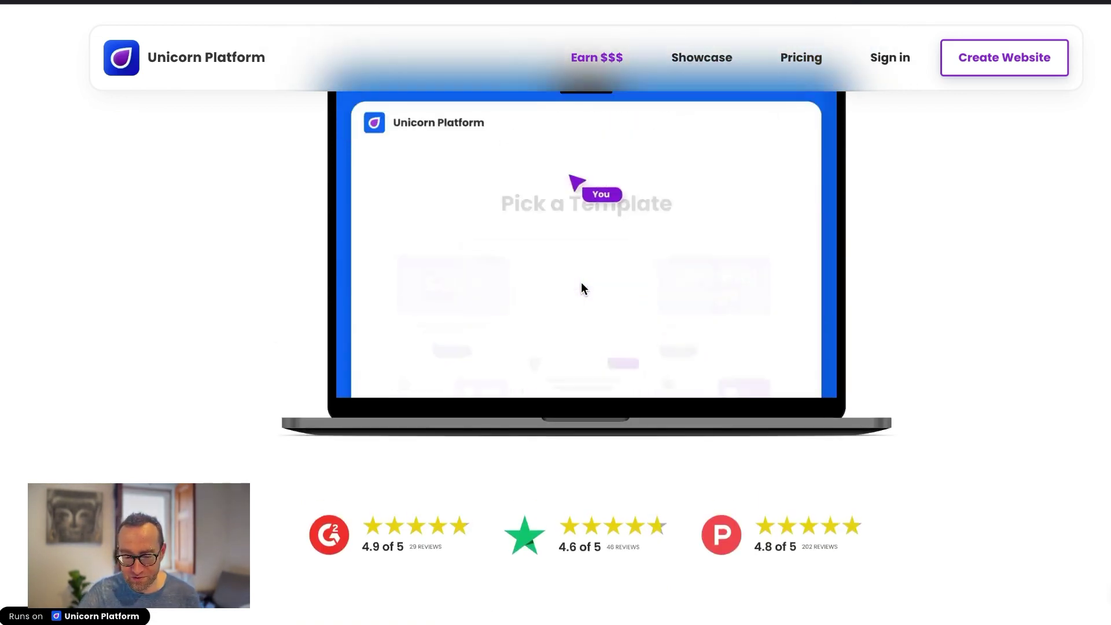
scroll(580, 339, "down", 6)
scroll(581, 339, "down", 7)
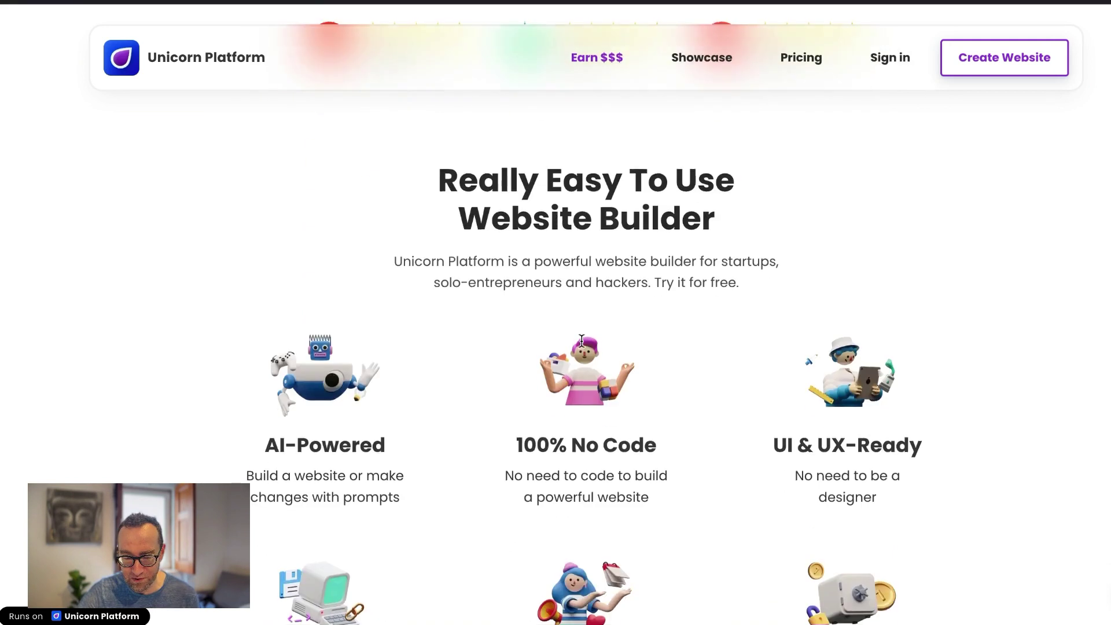
scroll(581, 343, "down", 8)
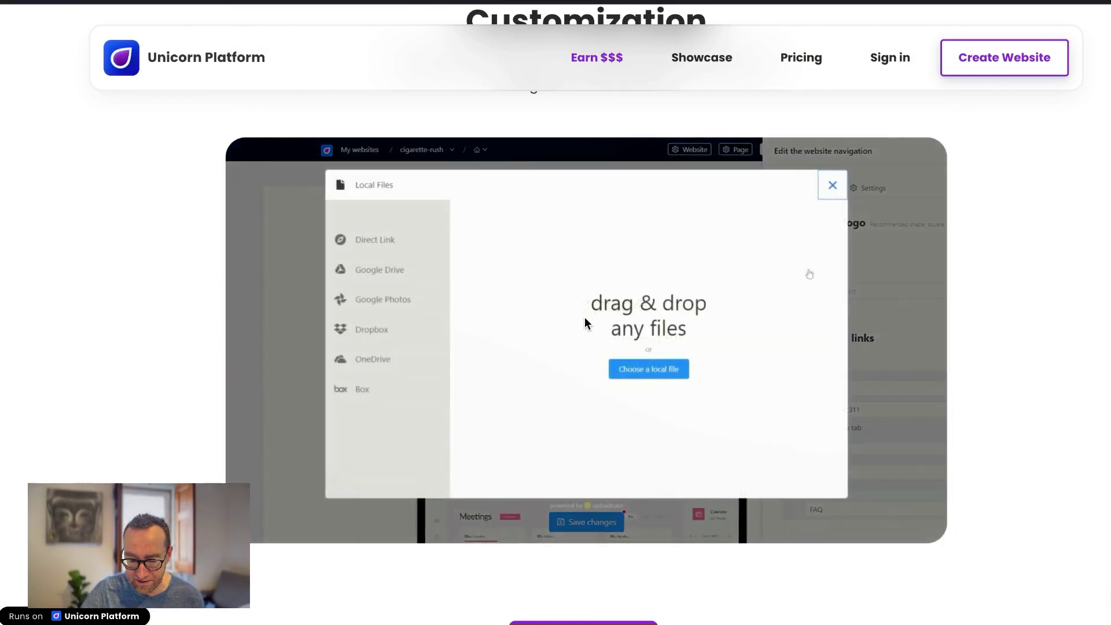
scroll(616, 403, "down", 10)
scroll(615, 404, "down", 15)
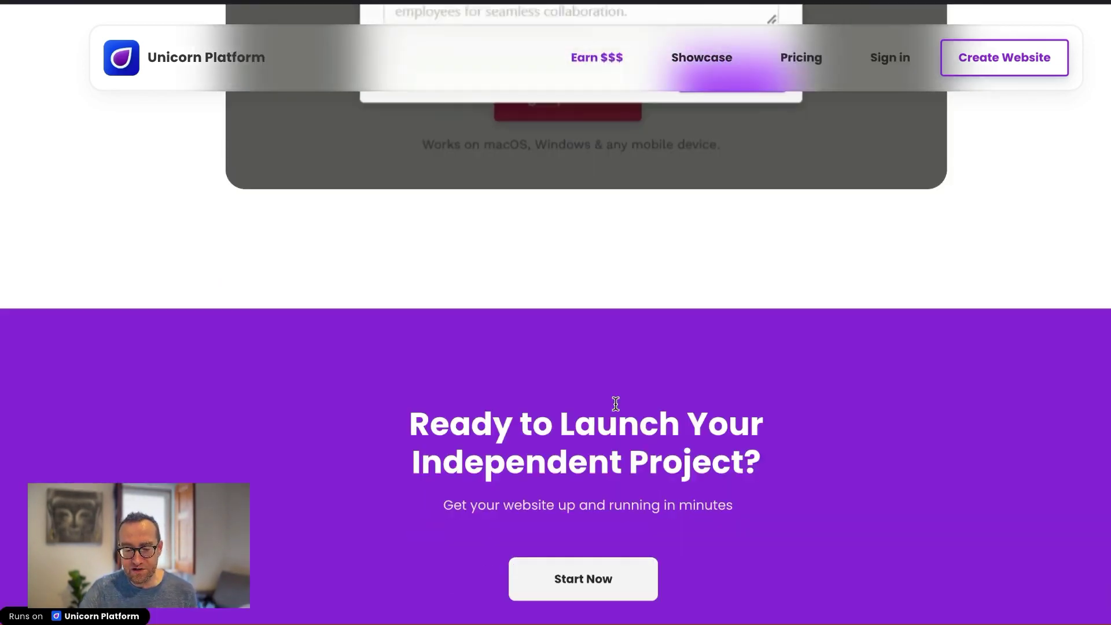
scroll(617, 409, "down", 15)
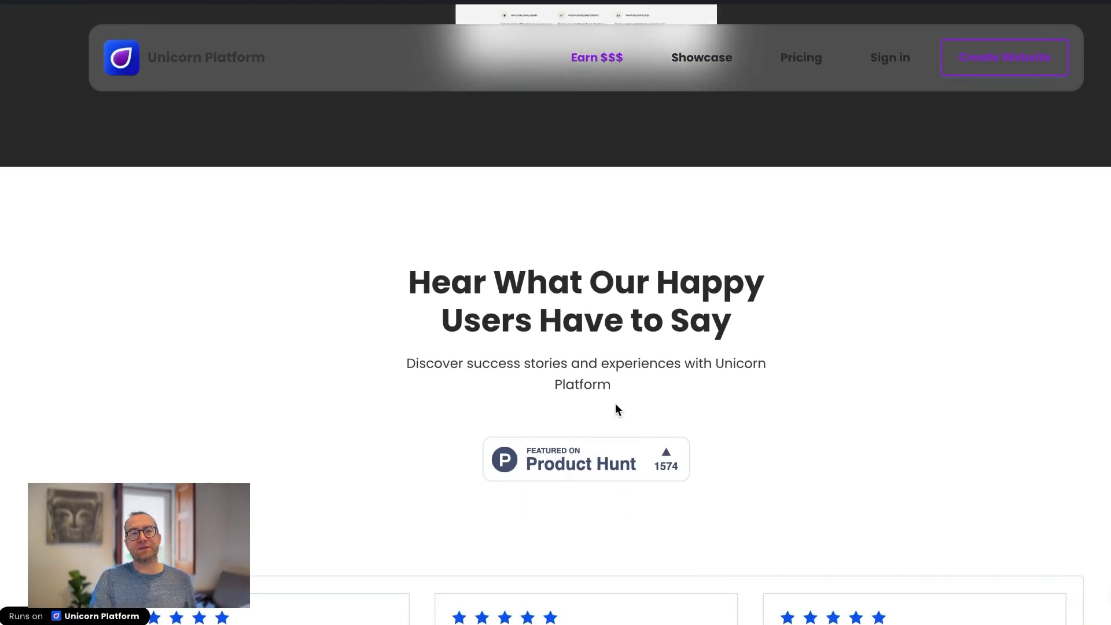
scroll(615, 404, "down", 15)
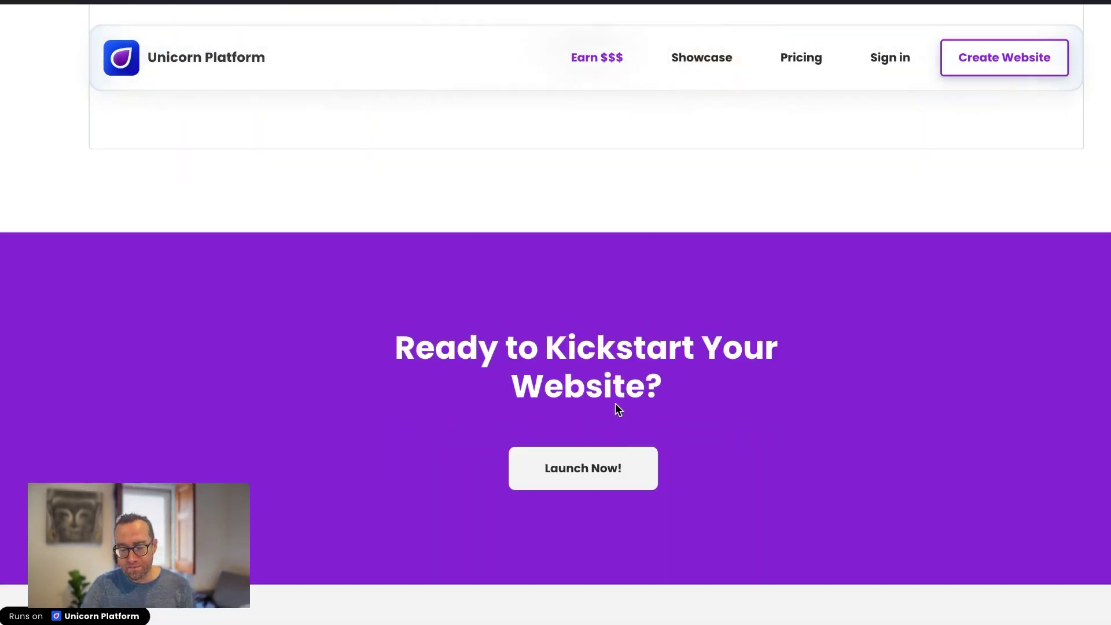
scroll(615, 404, "down", 4)
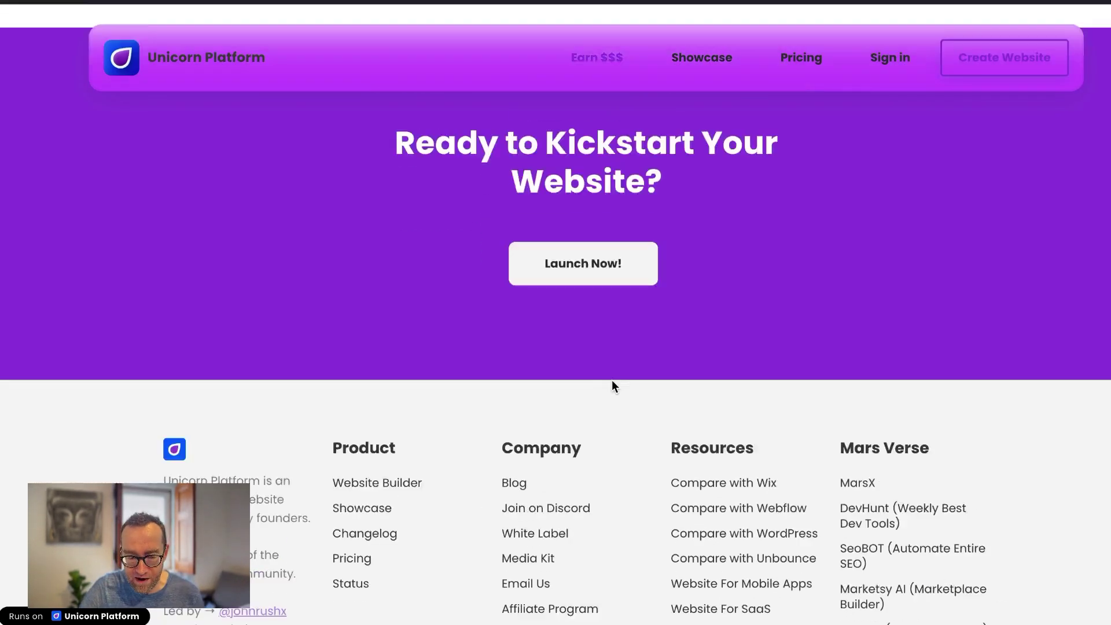
scroll(615, 387, "up", 2)
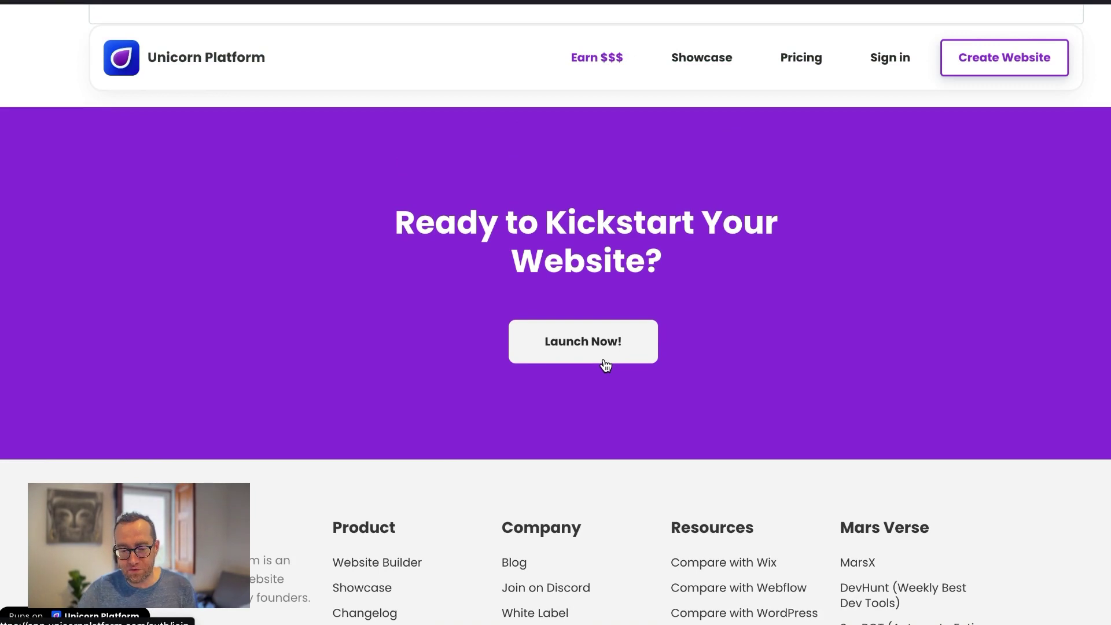
scroll(606, 305, "down", 10)
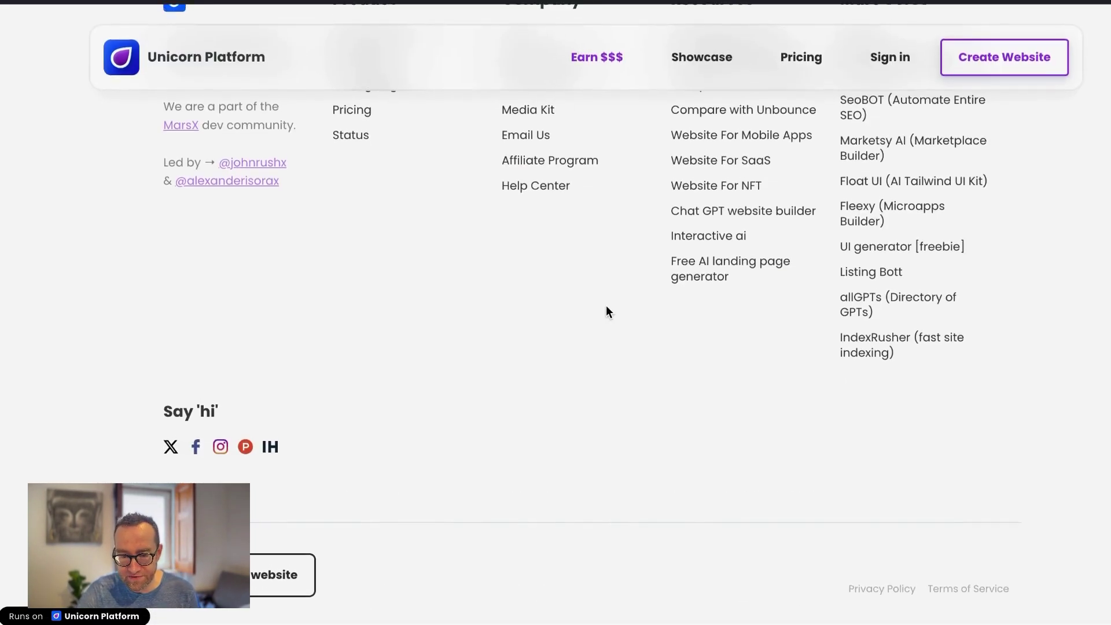
scroll(606, 305, "up", 20)
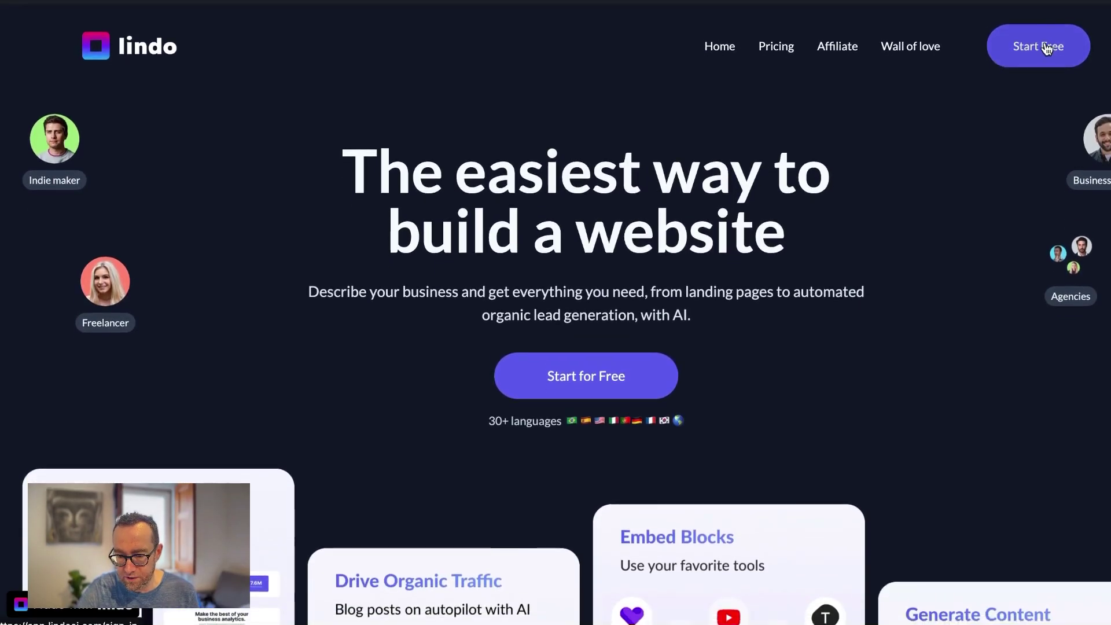
Sign in to Lindo with Google and open the Email Armageddon Pages list to the Fix Your DKIM, SPF and DMARC page.
left_click(1045, 45)
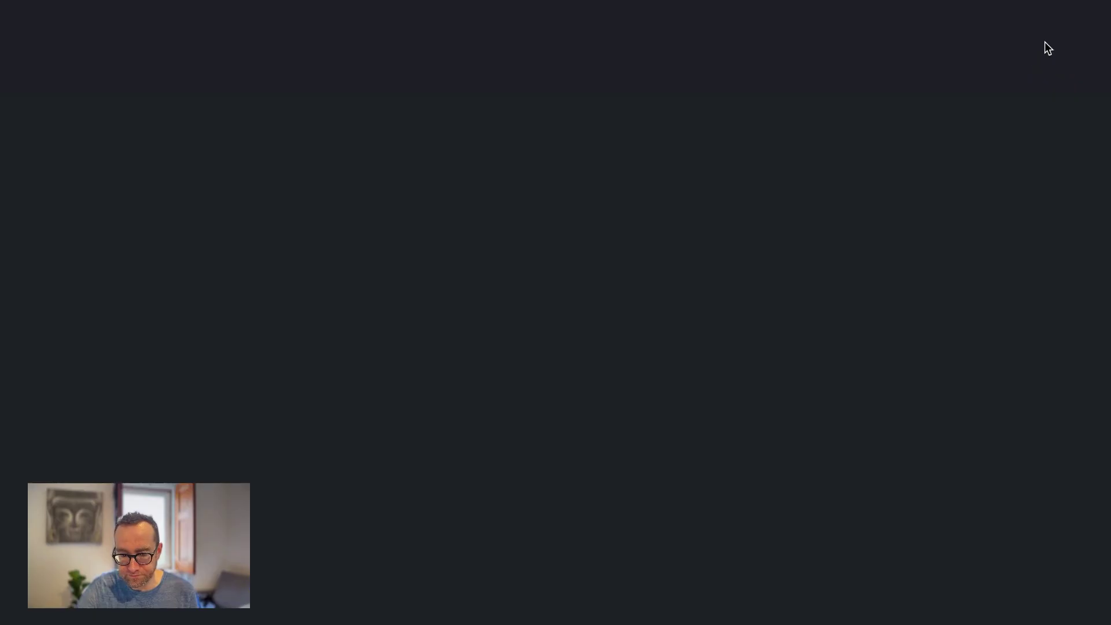
left_click(597, 290)
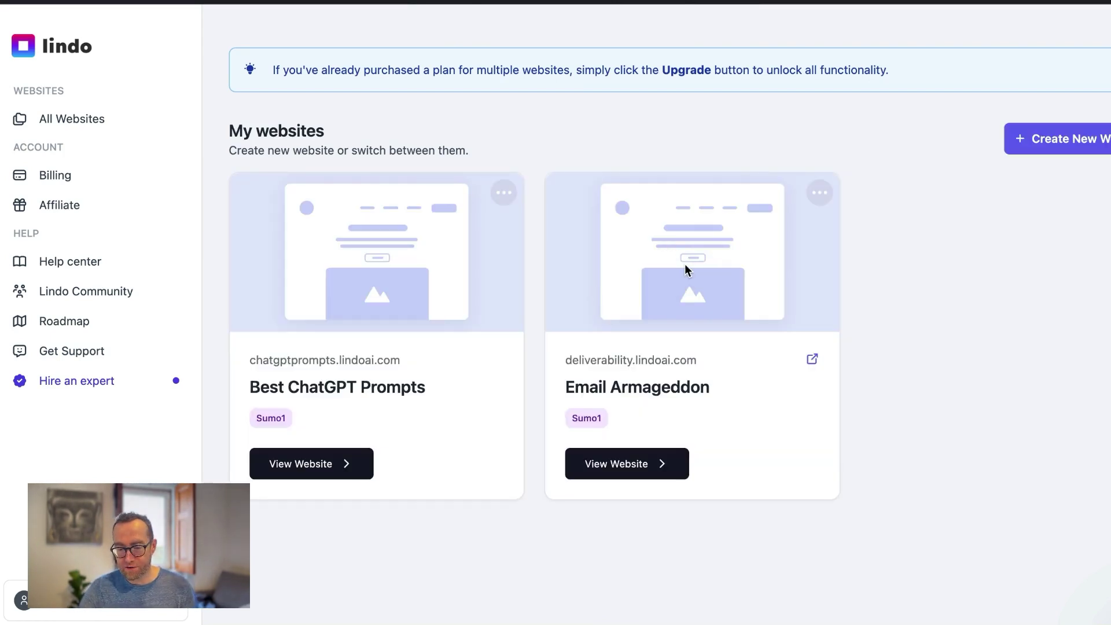
left_click(640, 464)
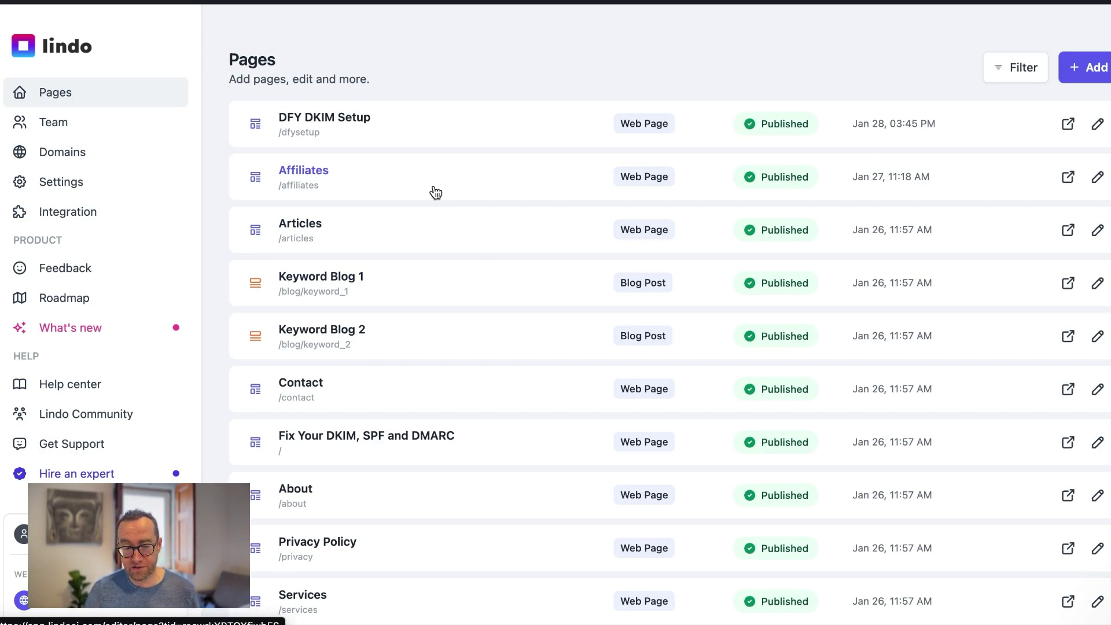
scroll(415, 292, "down", 2)
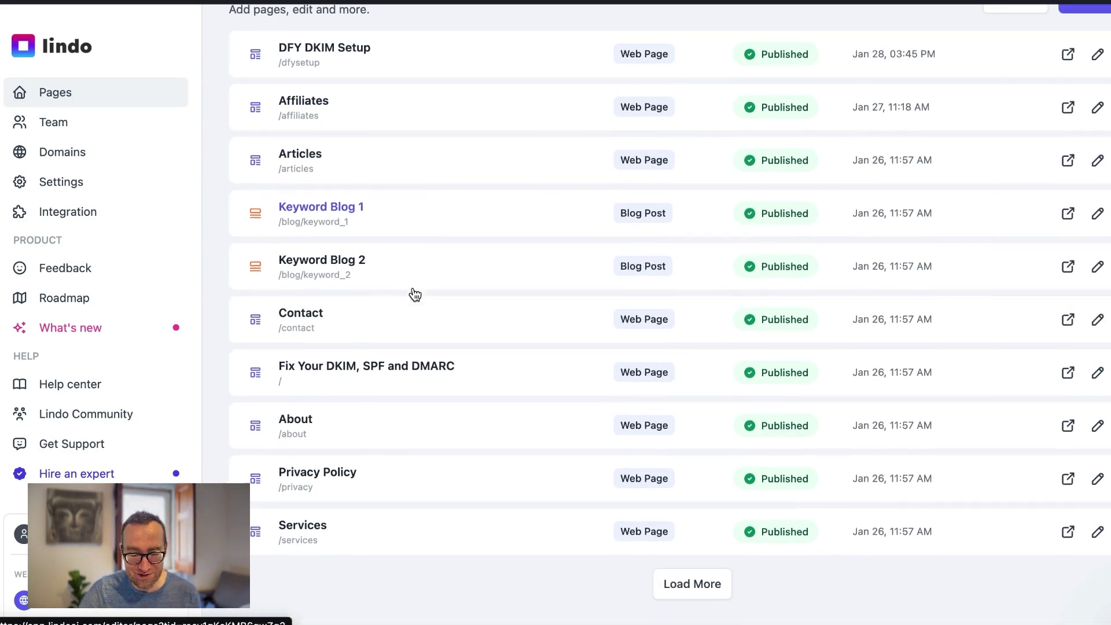
left_click(1098, 376)
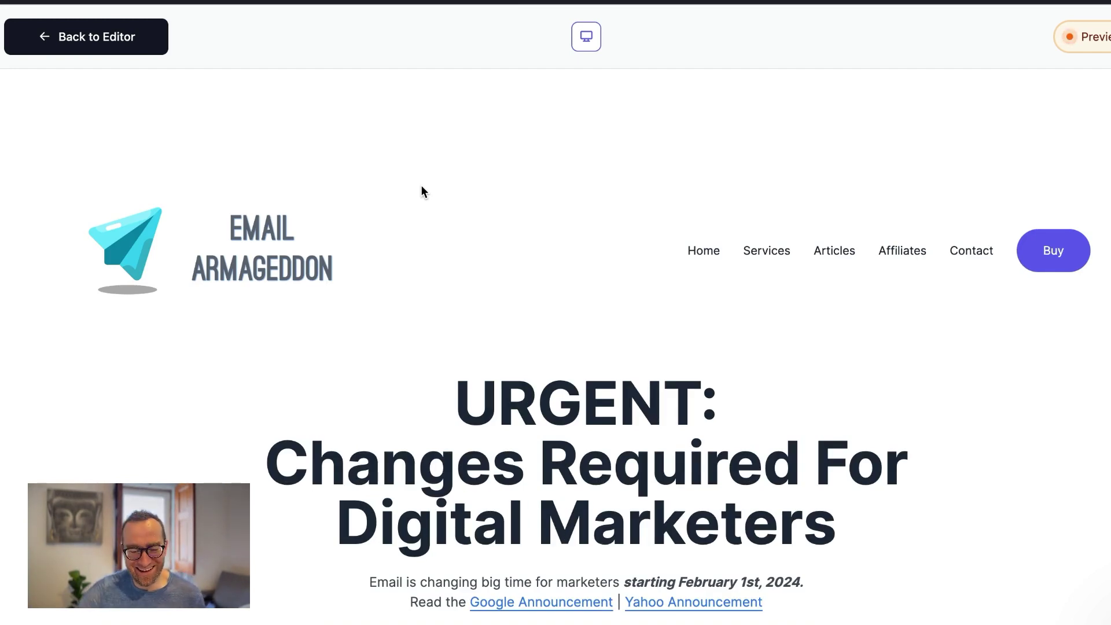
Leave the preview for the Fix Your DKIM, SPF and DMARC page editor and show the hero's layout variations.
left_click(129, 35)
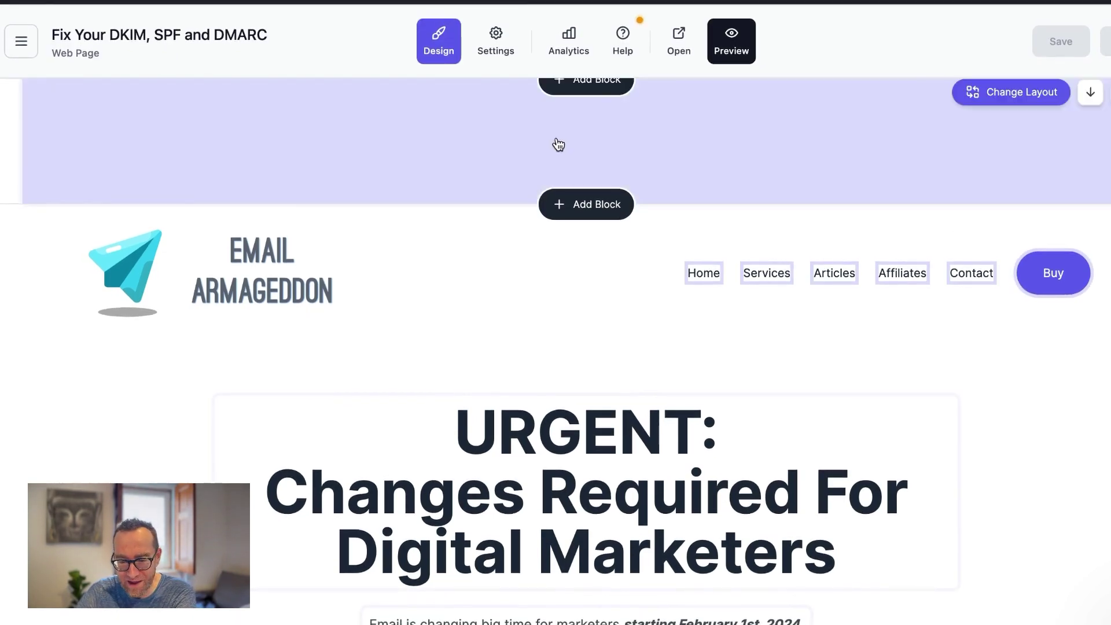
scroll(596, 268, "down", 2)
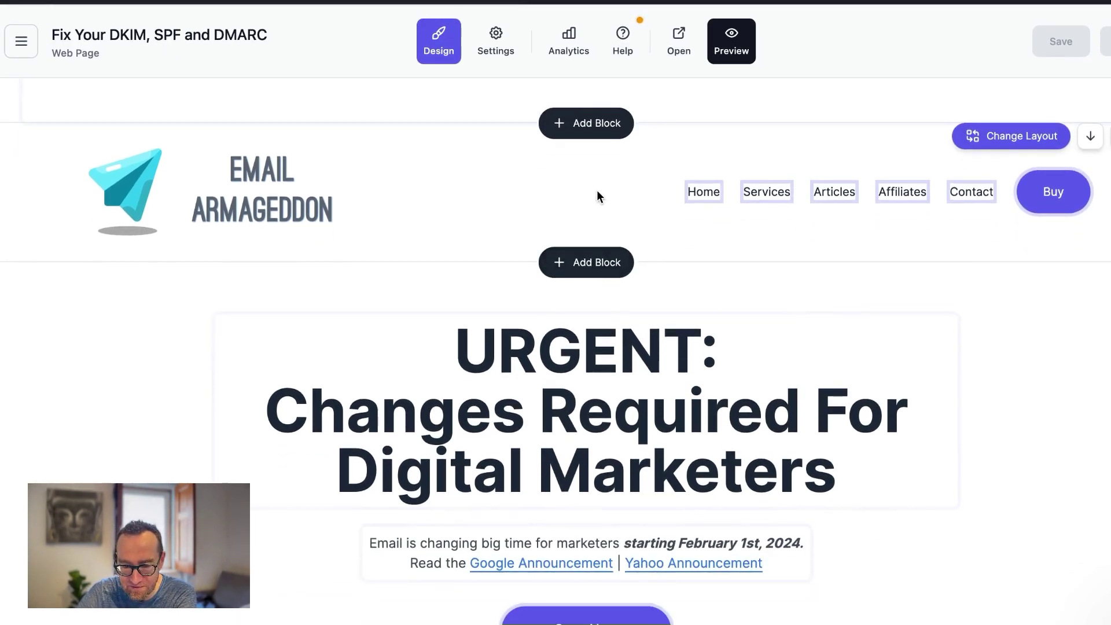
scroll(598, 193, "down", 2)
left_click(997, 181)
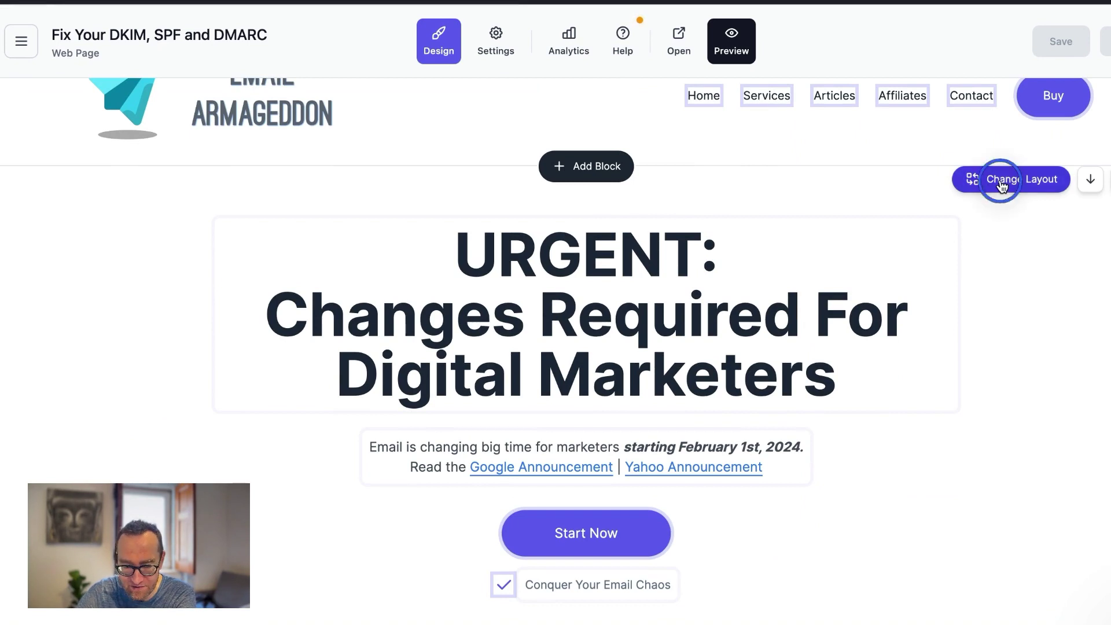
Browse the hero layout variations without applying one, then open the Asset Library on the sofa photo.
scroll(498, 280, "down", 7)
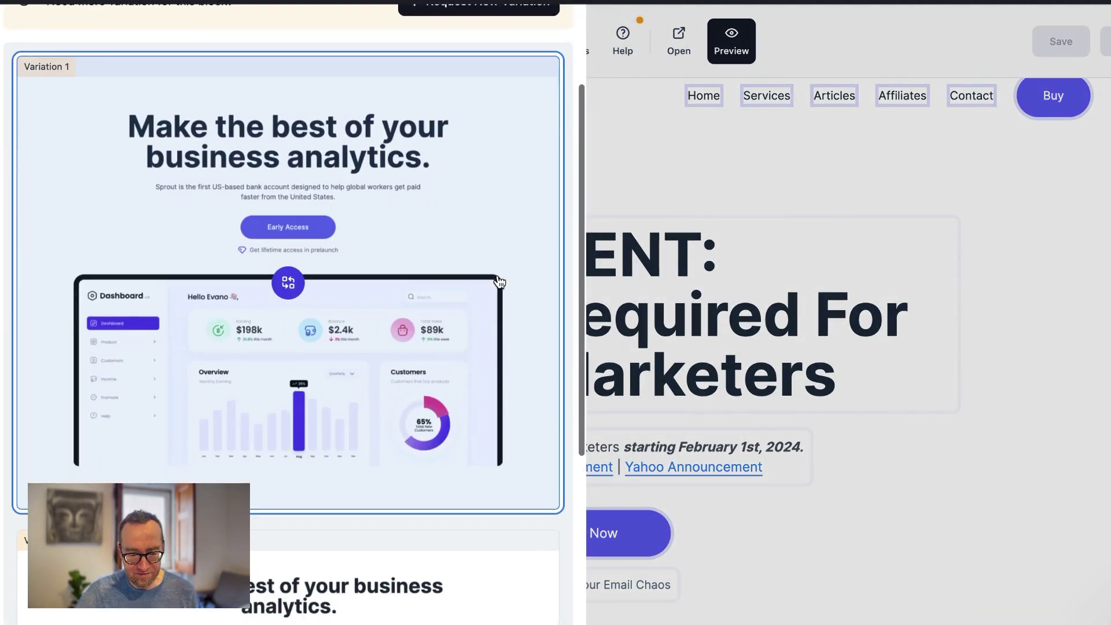
scroll(499, 282, "down", 5)
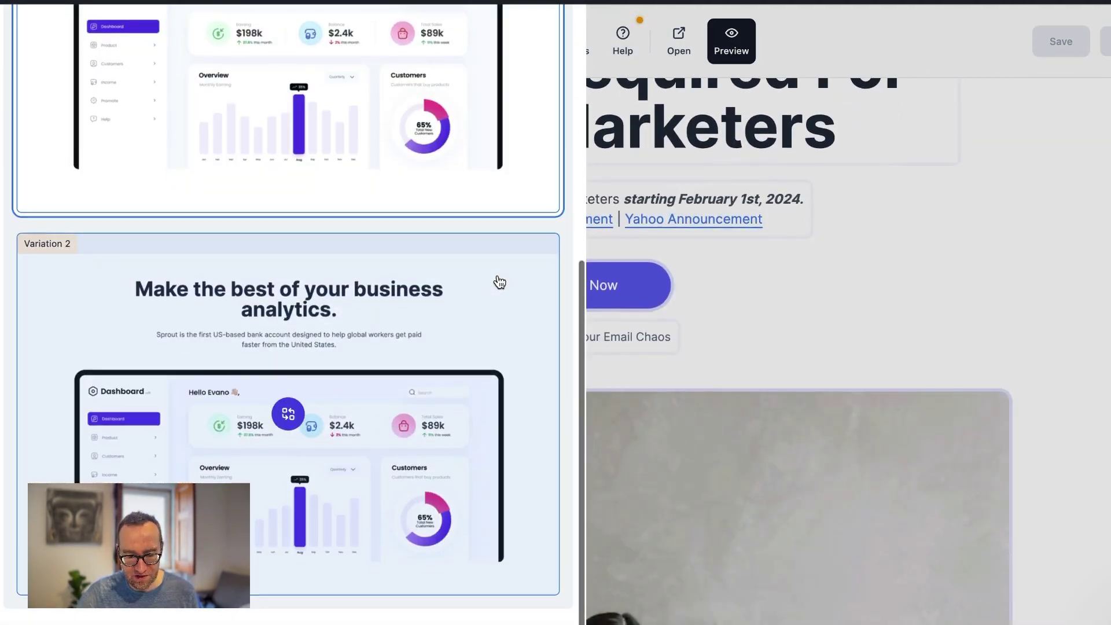
scroll(498, 254, "up", 8)
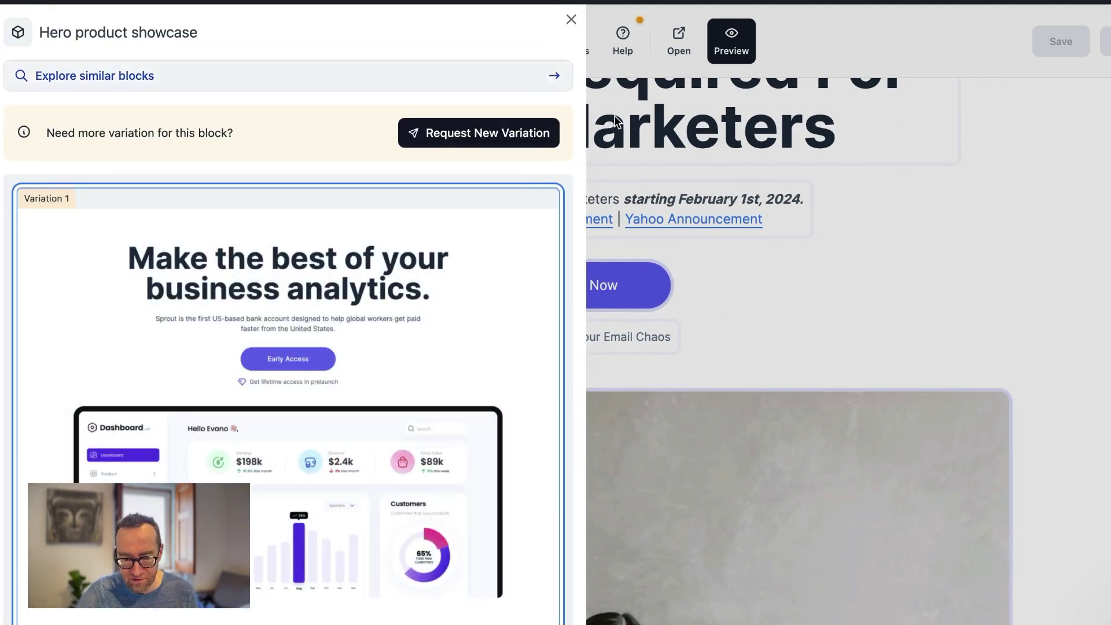
left_click(848, 261)
scroll(443, 249, "down", 7)
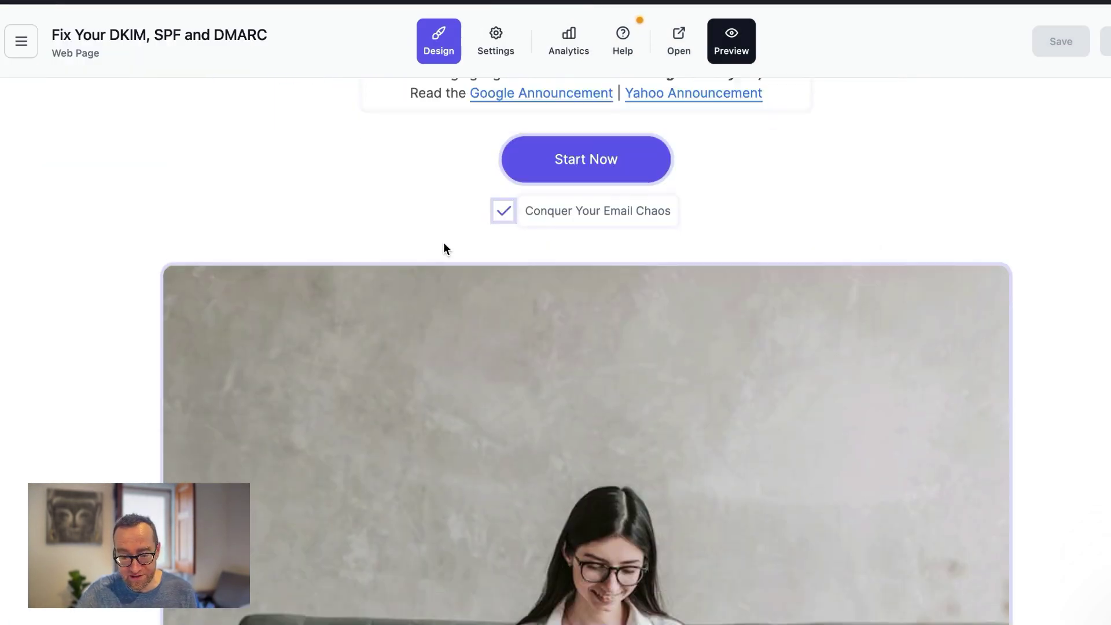
double_click(525, 300)
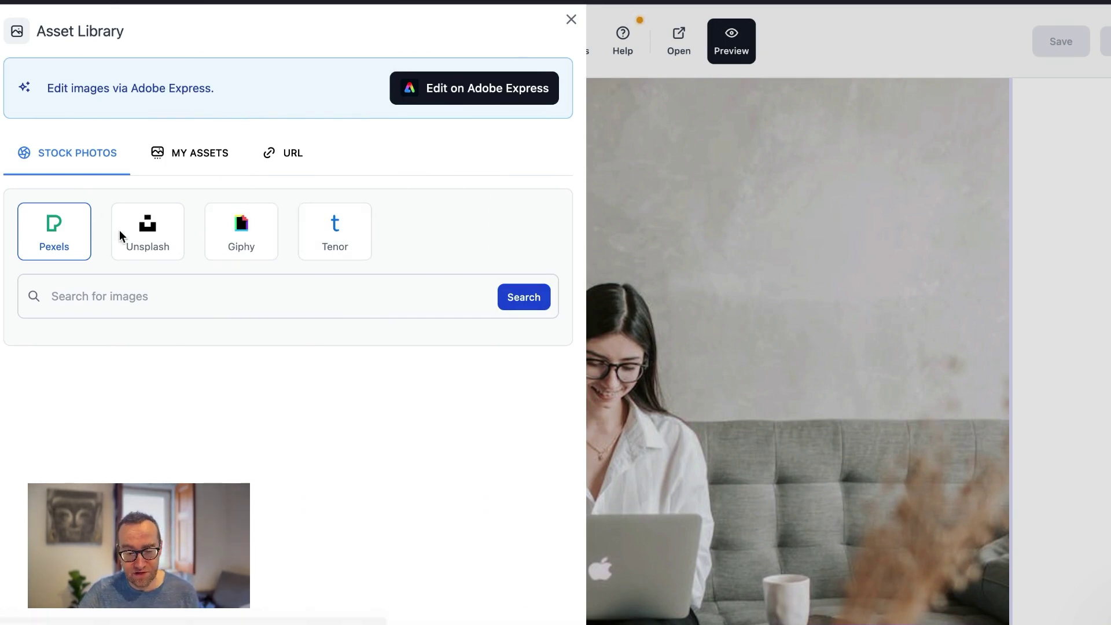
Search Unsplash for 'email' and set the hero image to the laptop loading Gmail photo.
left_click(156, 249)
left_click(139, 300)
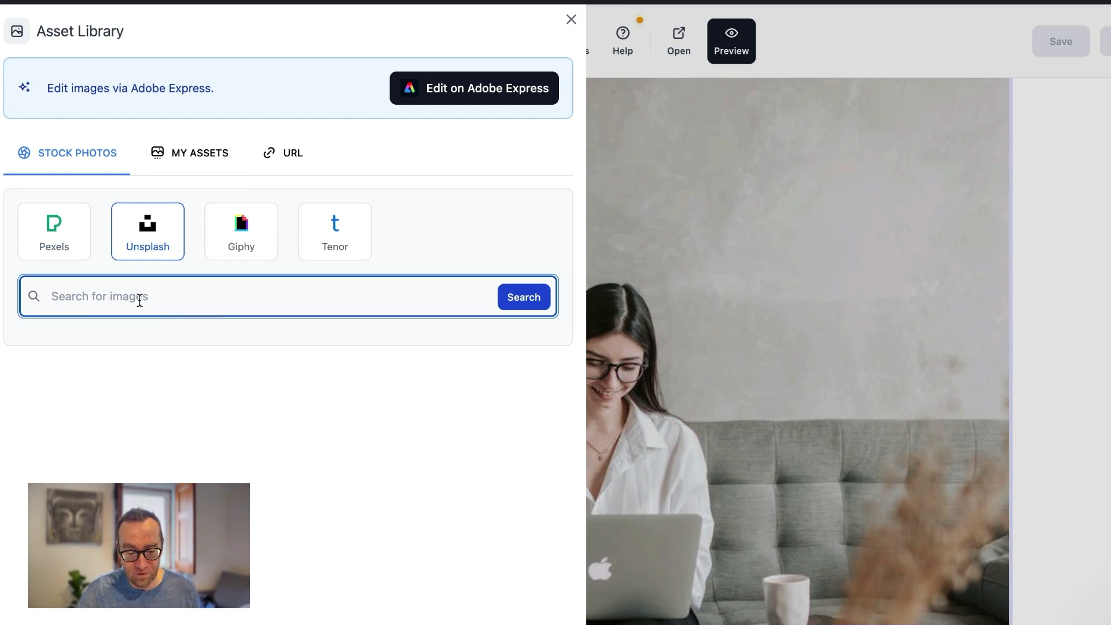
type("email")
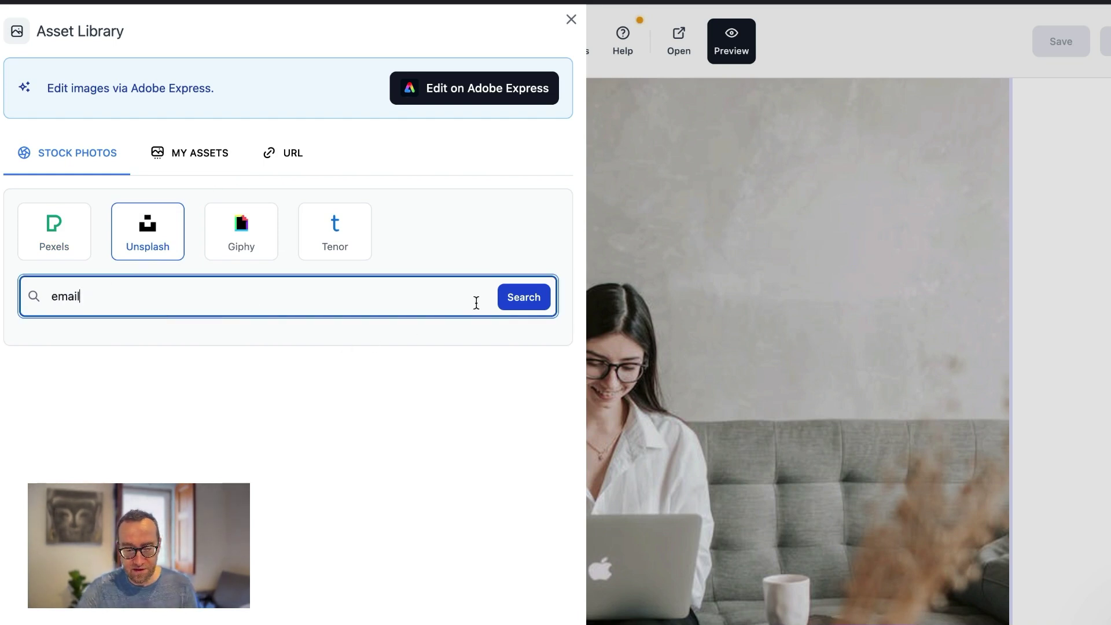
left_click(509, 301)
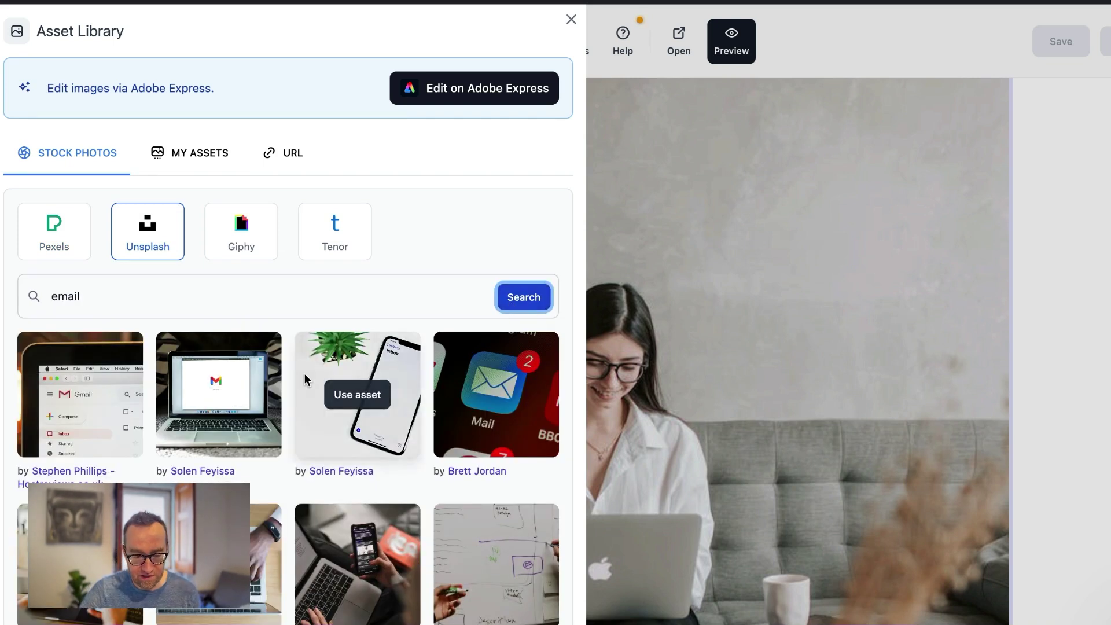
scroll(303, 373, "down", 3)
scroll(305, 376, "up", 3)
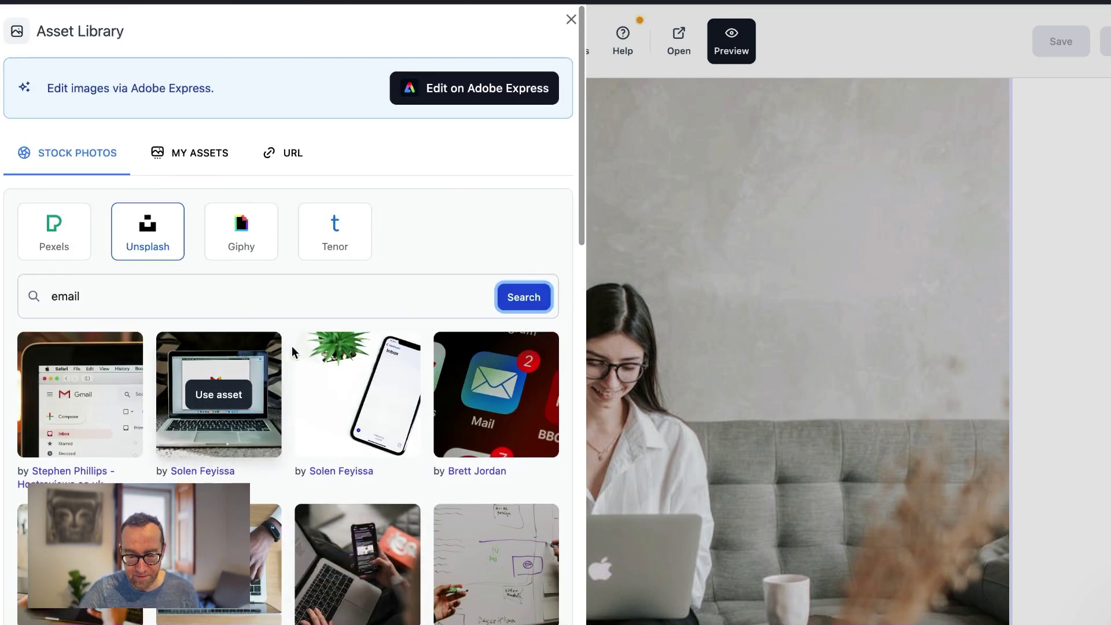
left_click(237, 391)
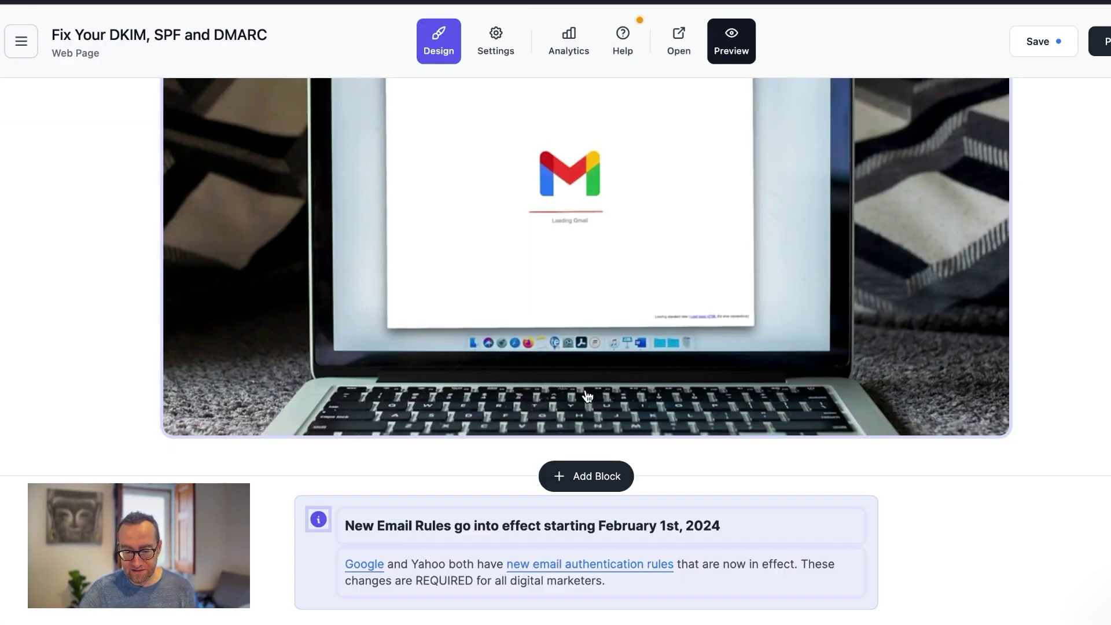
Reopen the Asset Library, look at its My Assets and URL tabs, then close it.
scroll(587, 396, "up", 4)
scroll(588, 396, "down", 3)
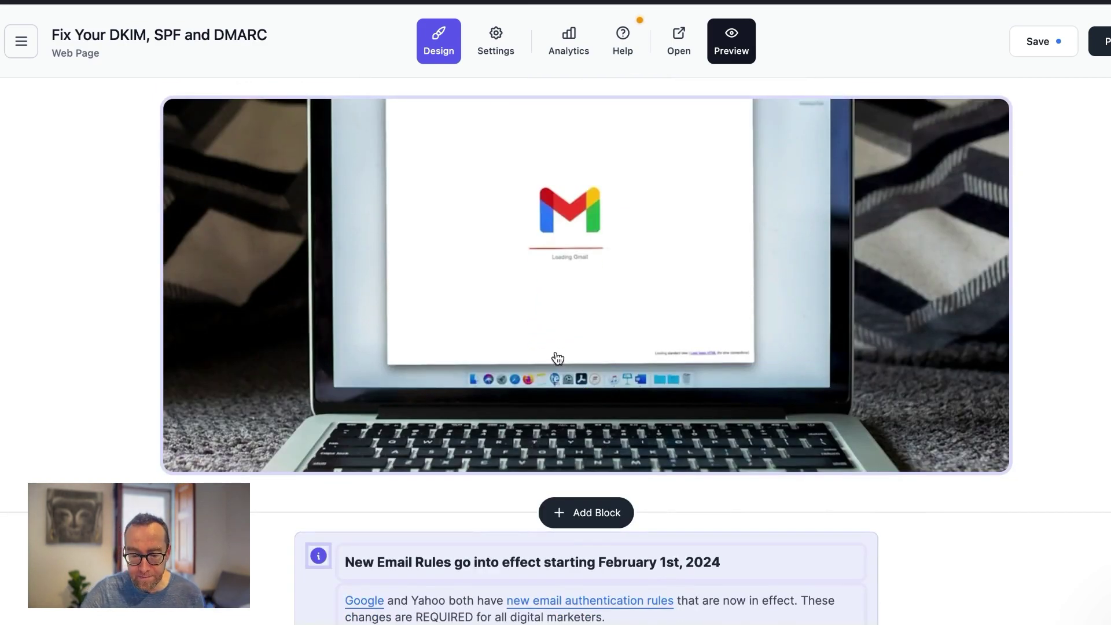
left_click(555, 354)
mouse_move(443, 368)
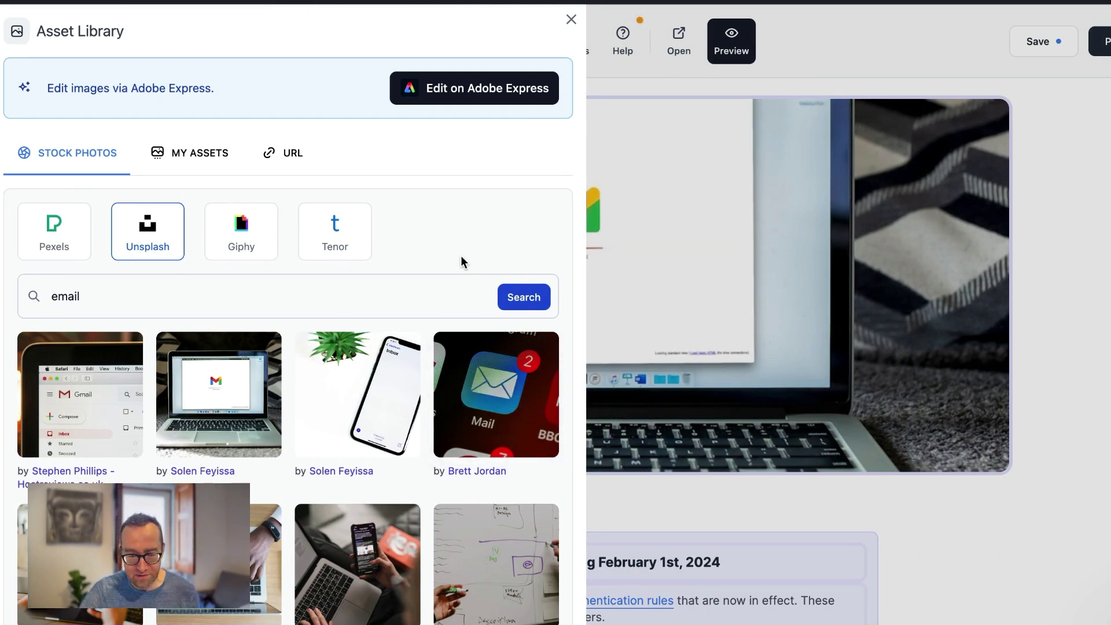
left_click(220, 152)
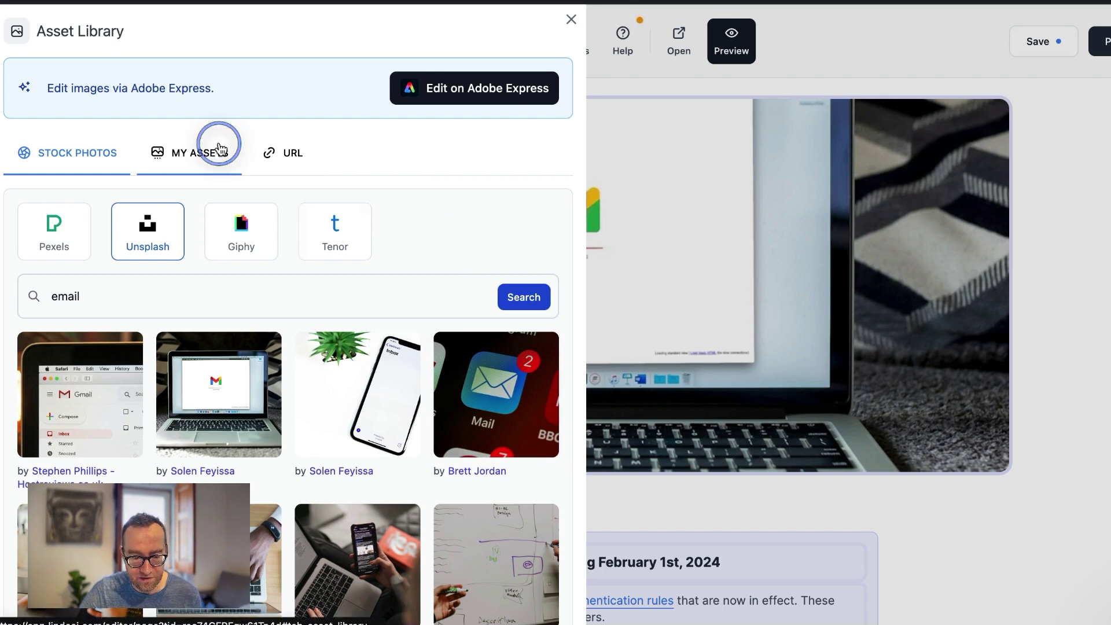
left_click(293, 165)
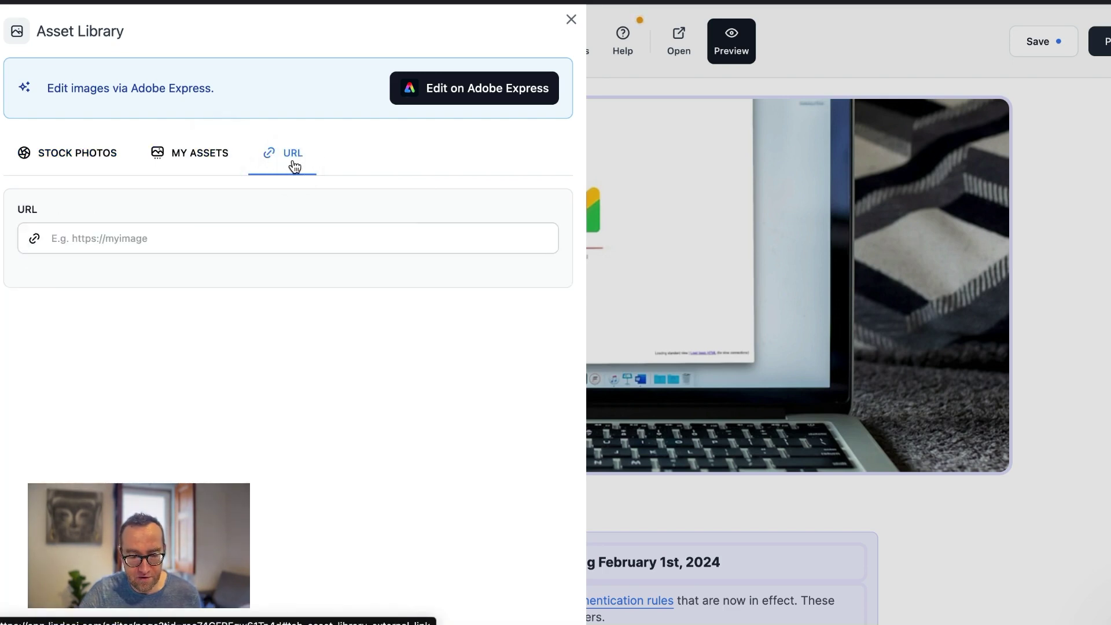
left_click(642, 227)
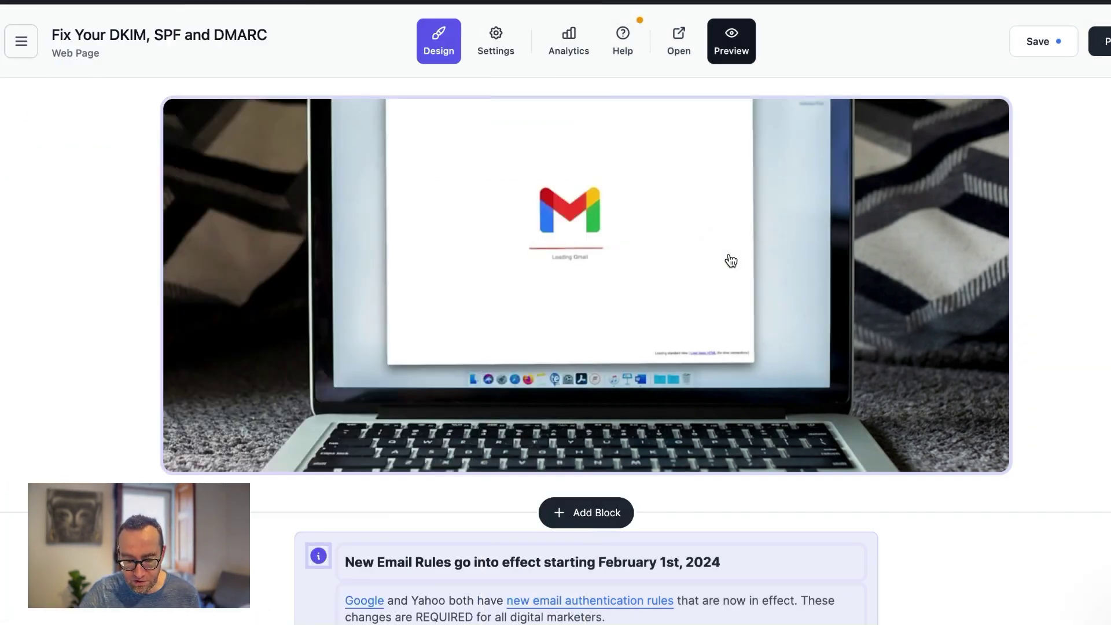
scroll(730, 261, "down", 3)
Select the New Email Rules notice text on the page.
scroll(729, 258, "down", 2)
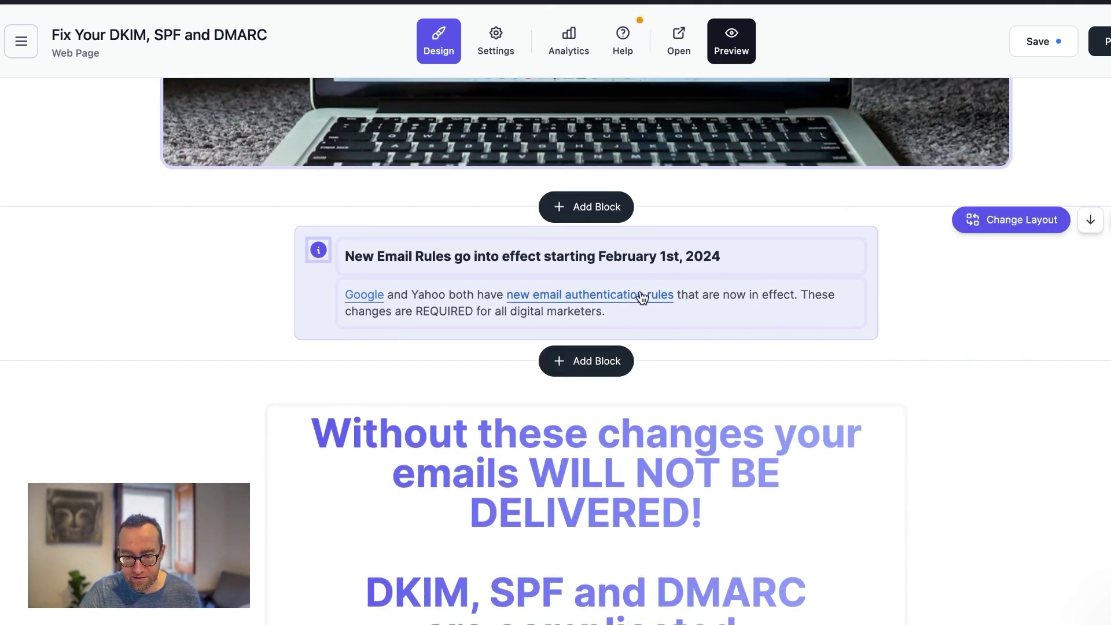
left_click(640, 292)
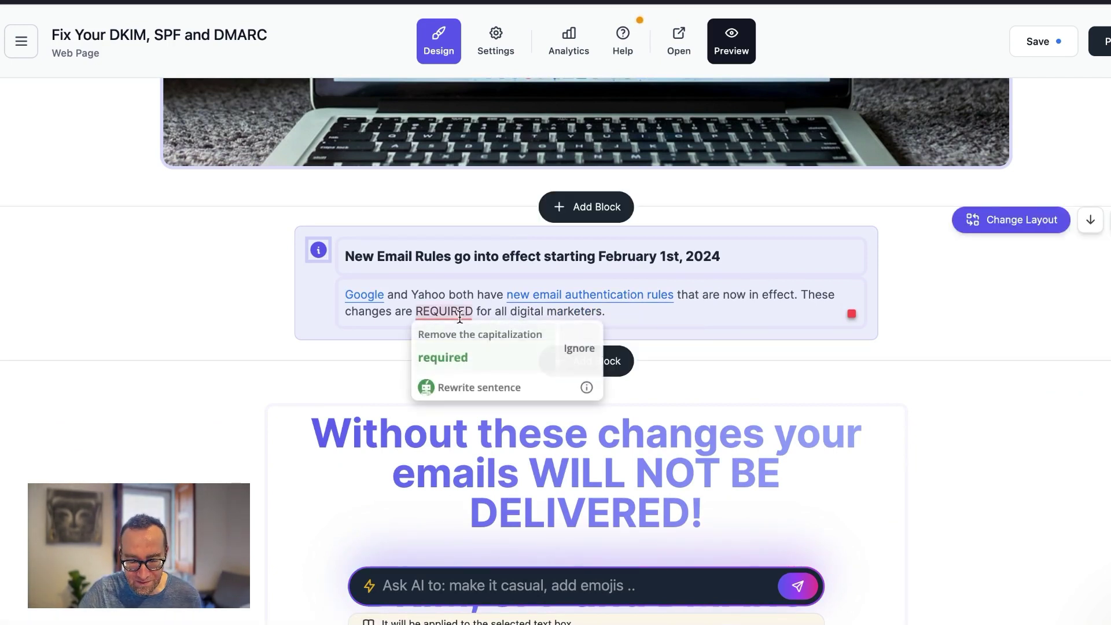
scroll(700, 344, "down", 3)
scroll(700, 345, "down", 3)
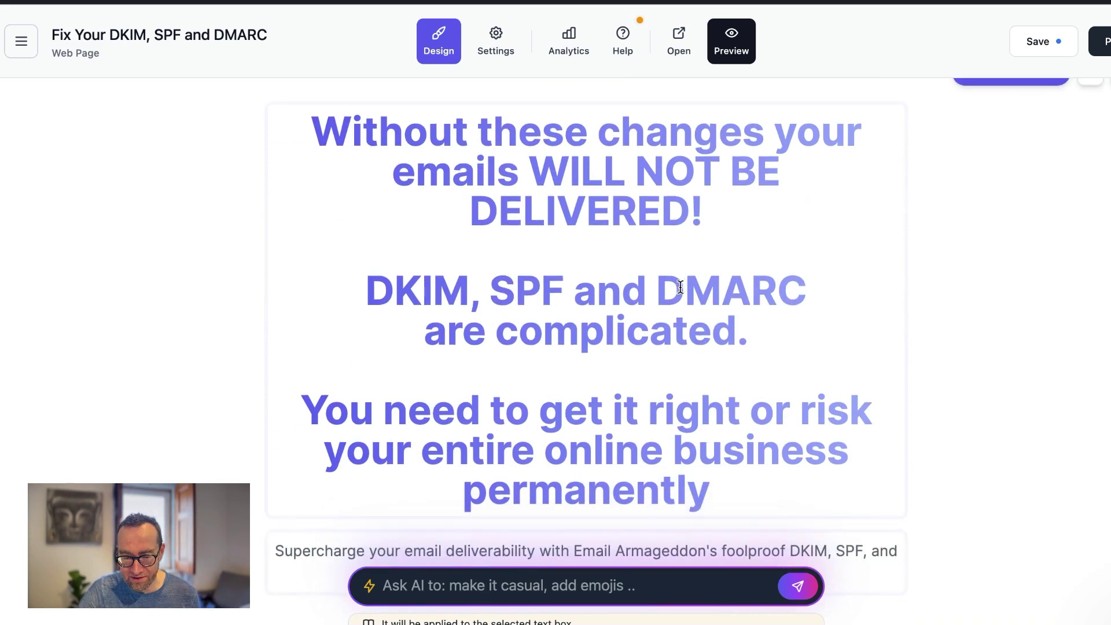
scroll(751, 258, "up", 3)
Browse the block library and insert an Alert Minimal block below the notice.
left_click(594, 199)
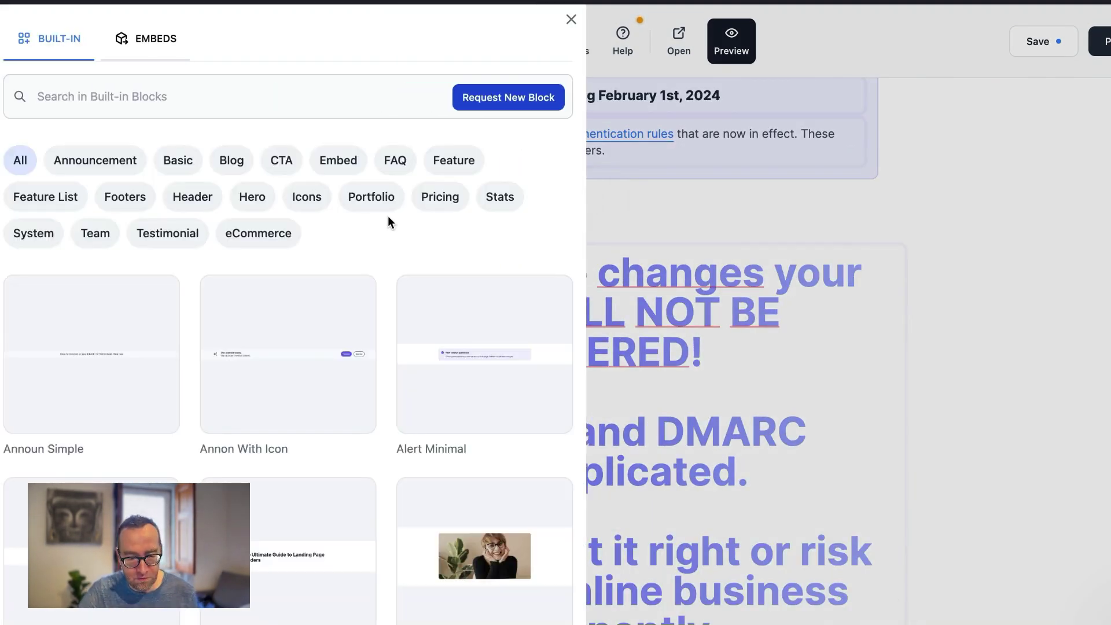
mouse_move(319, 349)
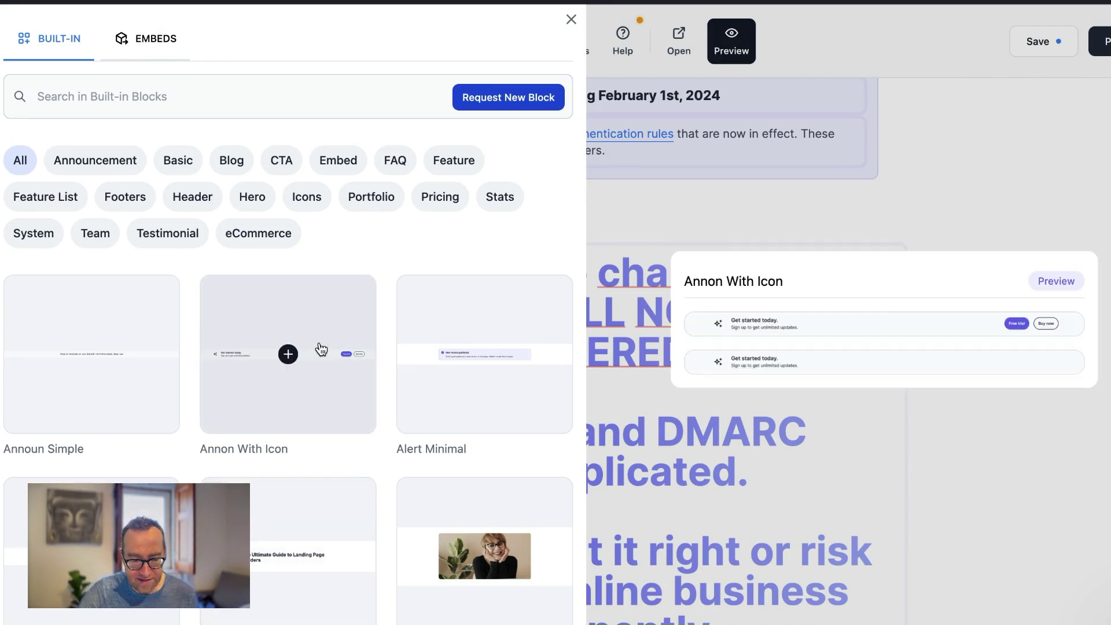
scroll(303, 311, "down", 1)
left_click_drag(312, 510, 390, 491)
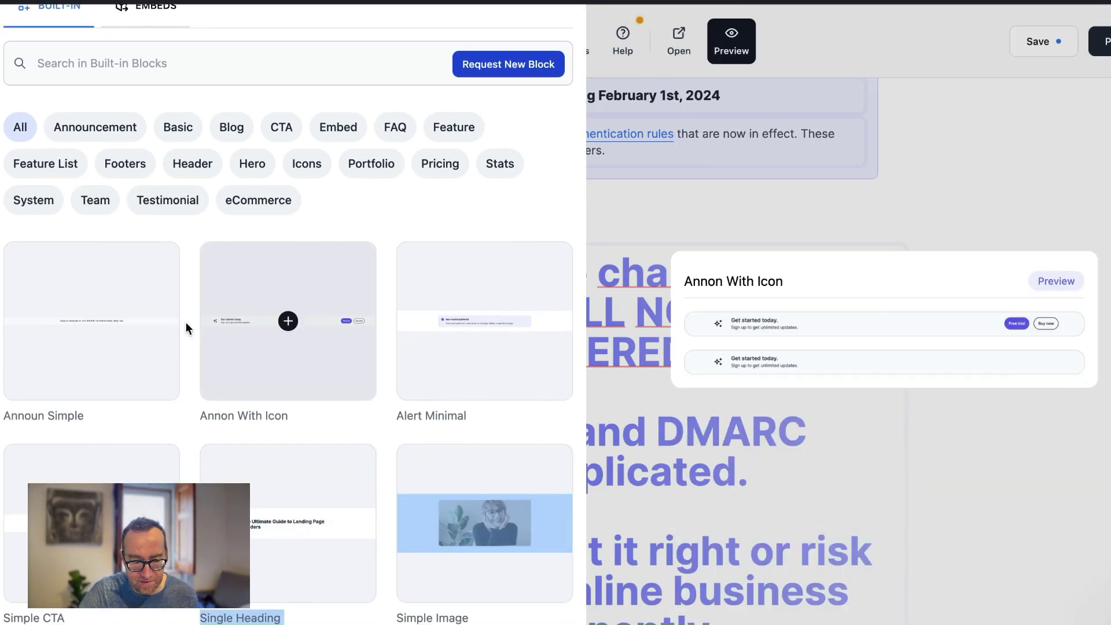
scroll(191, 307, "up", 1)
scroll(192, 313, "down", 3)
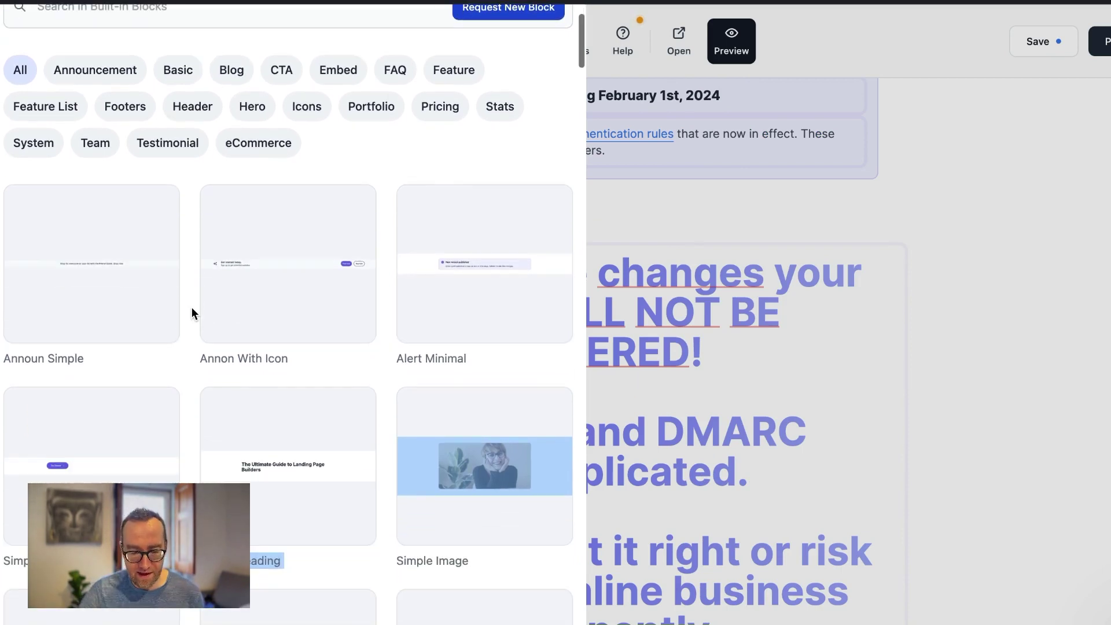
mouse_move(137, 289)
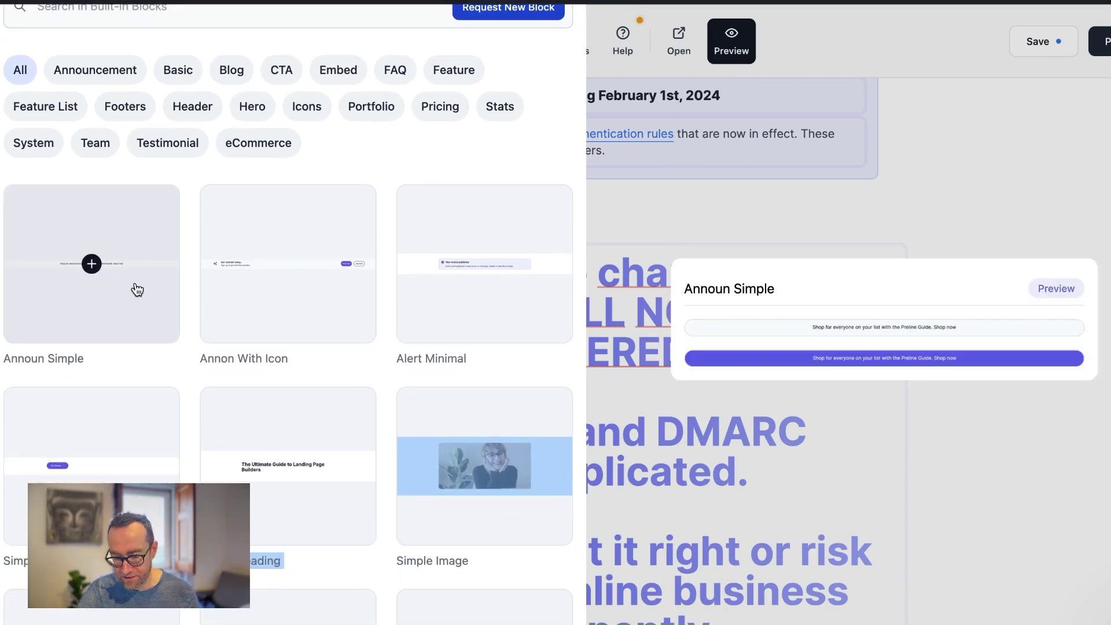
mouse_move(468, 300)
scroll(471, 300, "down", 1)
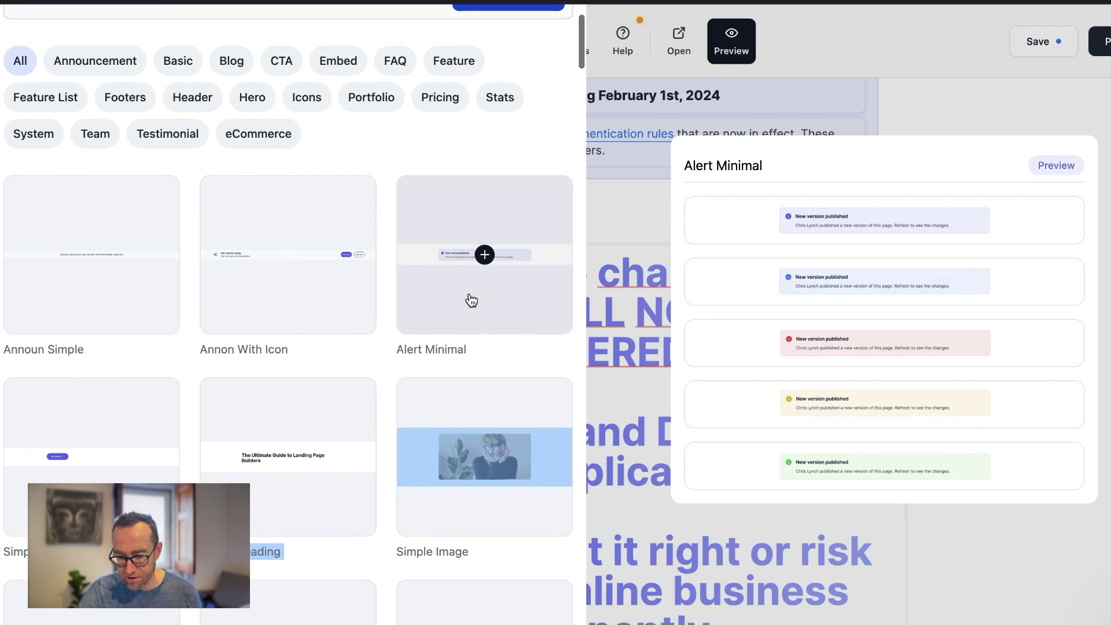
left_click(484, 255)
Switch the alert to the green 'New version published' layout variation.
left_click(1032, 215)
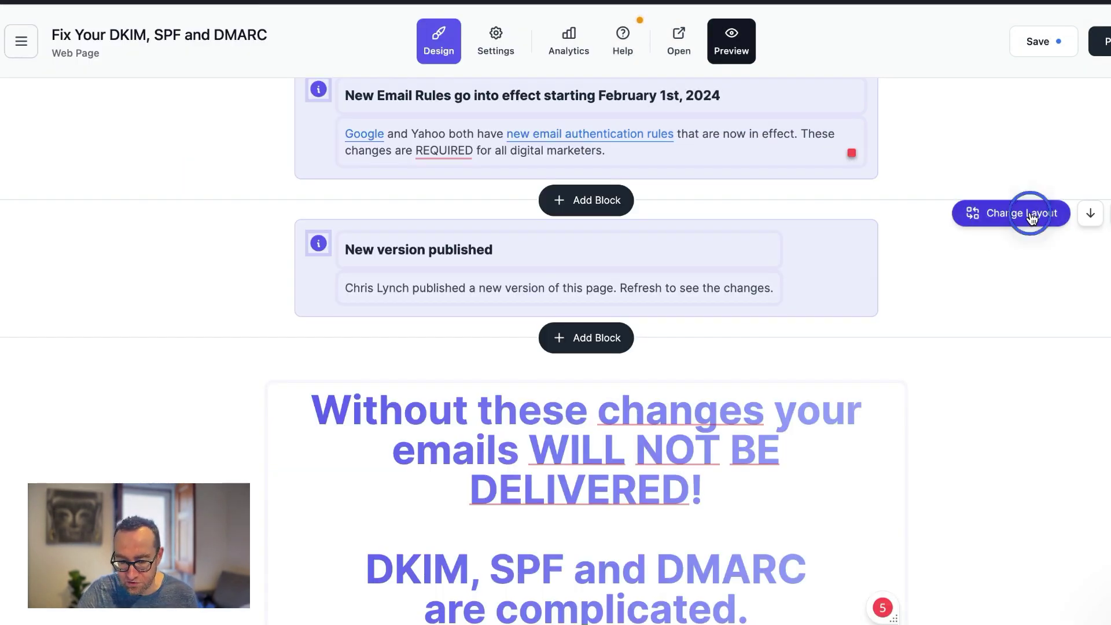
scroll(408, 341, "down", 2)
left_click(400, 345)
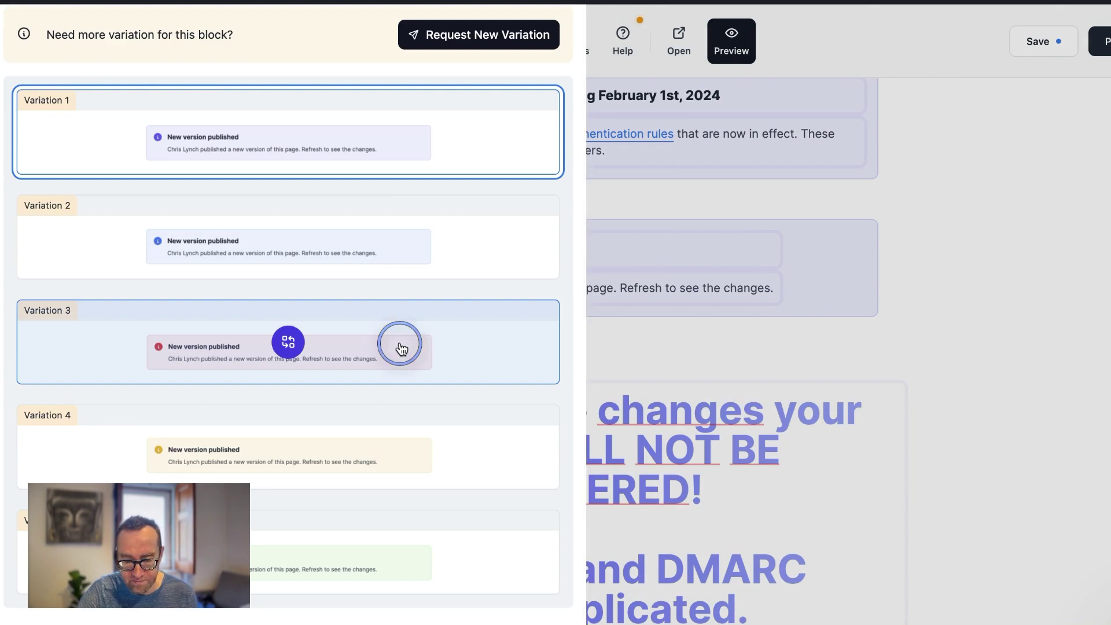
left_click(983, 223)
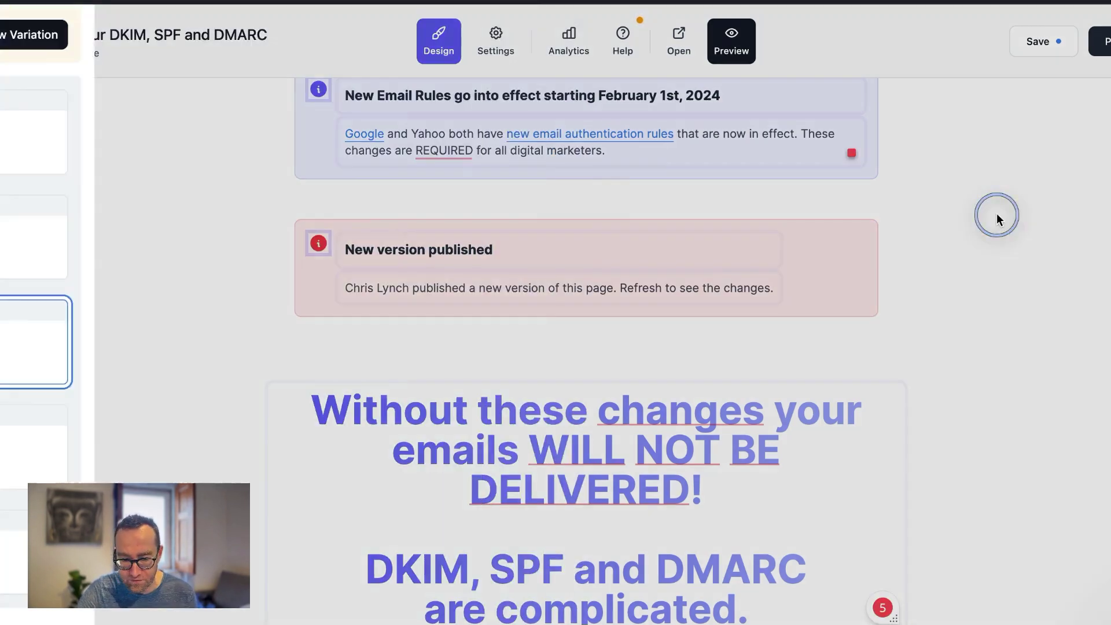
Bring up the block library below the green alert.
scroll(454, 439, "down", 5)
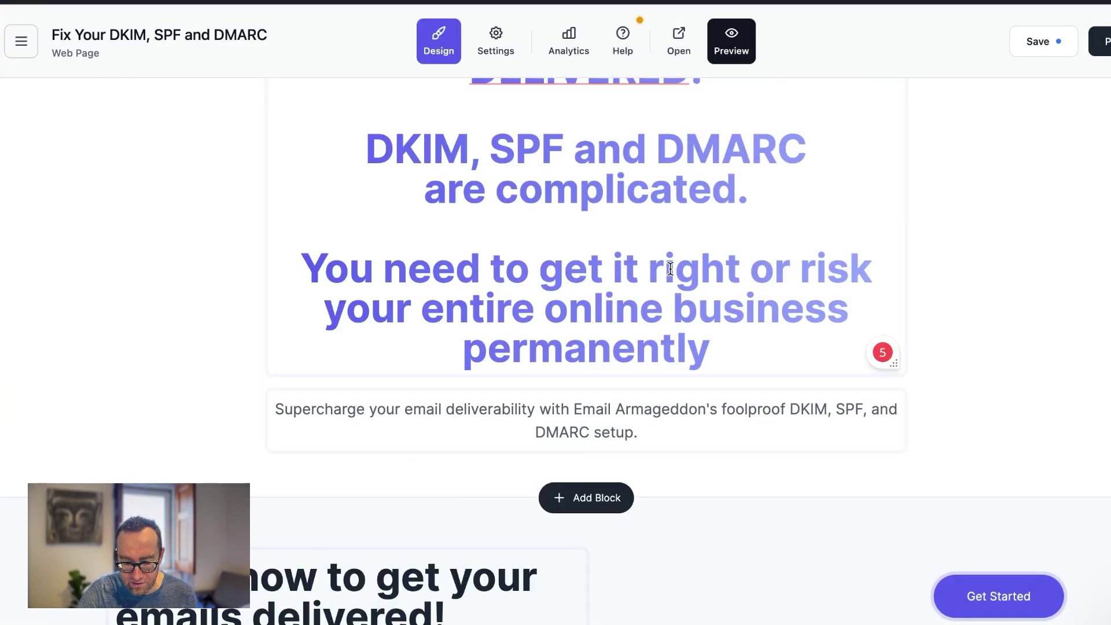
scroll(543, 280, "up", 7)
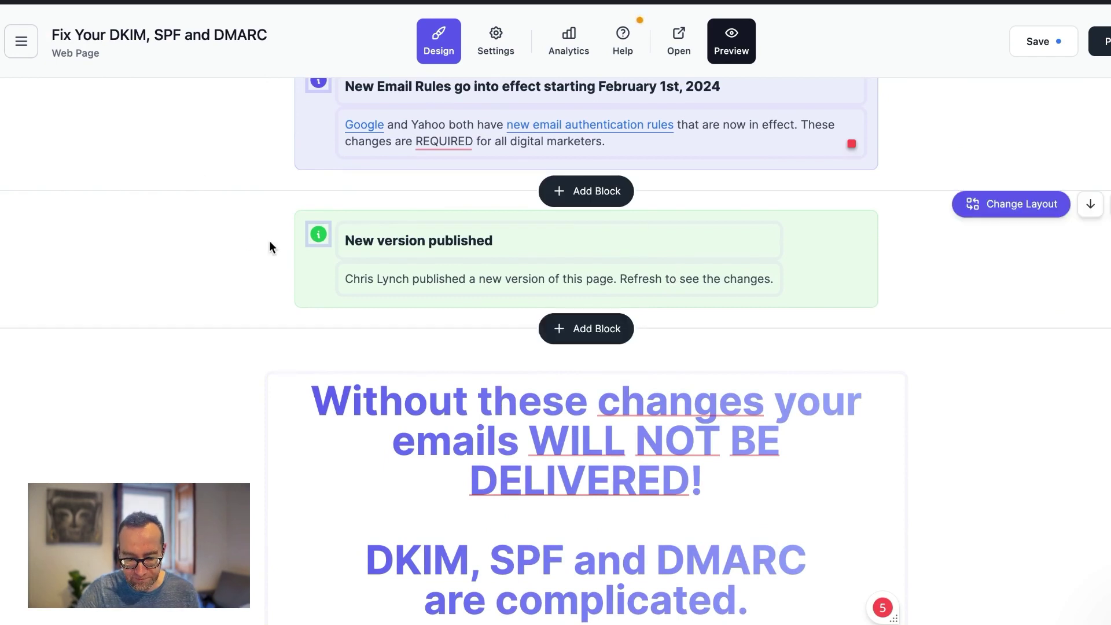
left_click(570, 326)
Choose the Simple Subheading and Text block from the built-in list and dismiss the feedback survey.
scroll(272, 284, "down", 9)
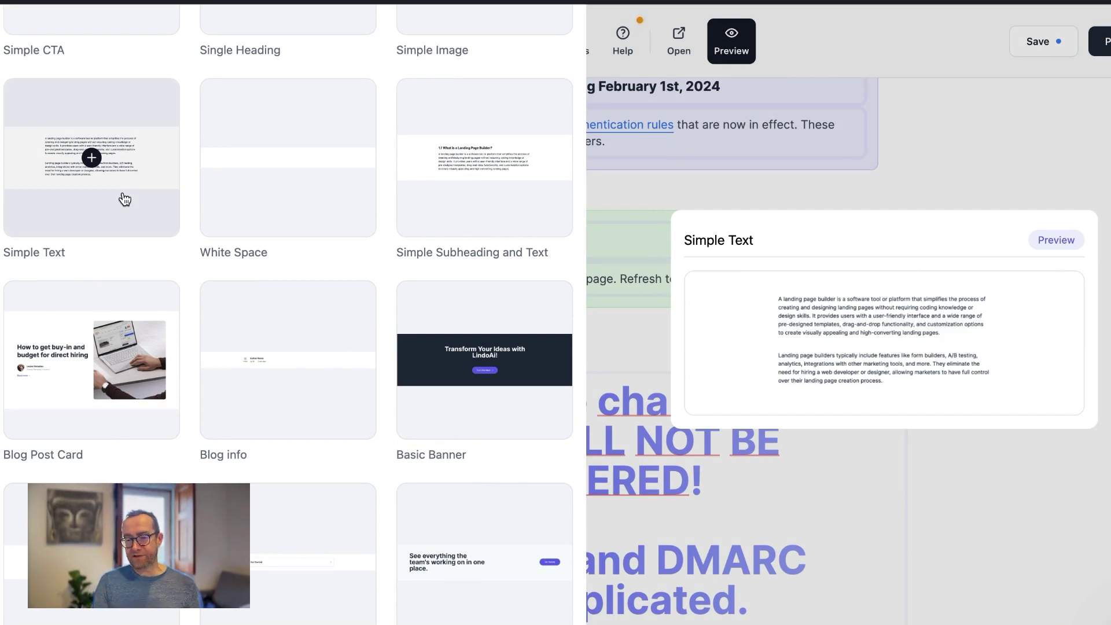
left_click(492, 198)
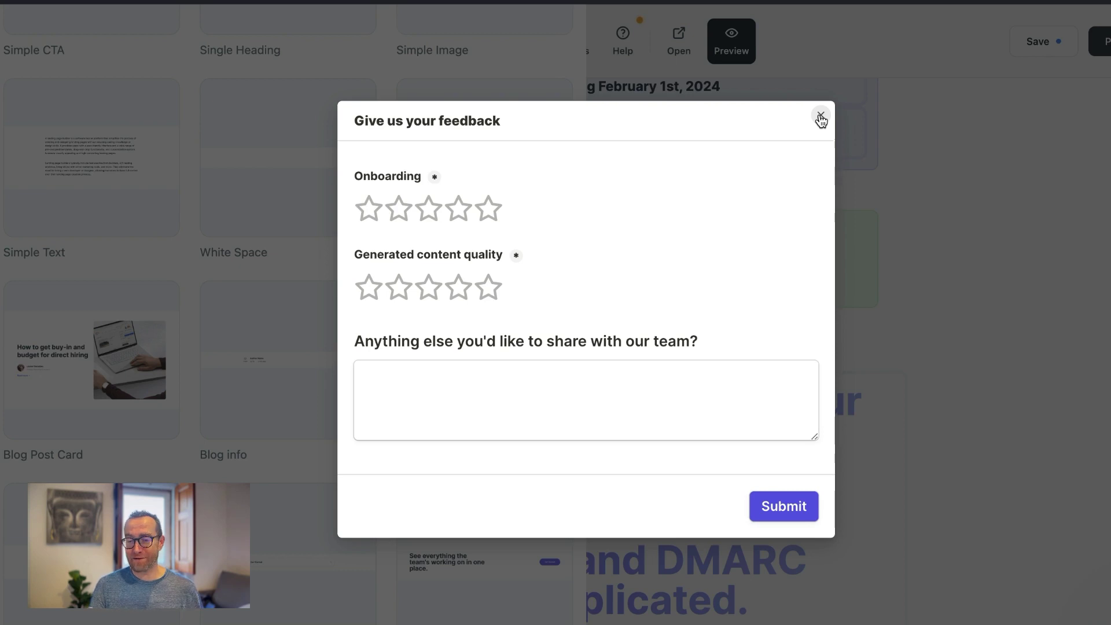
left_click(820, 118)
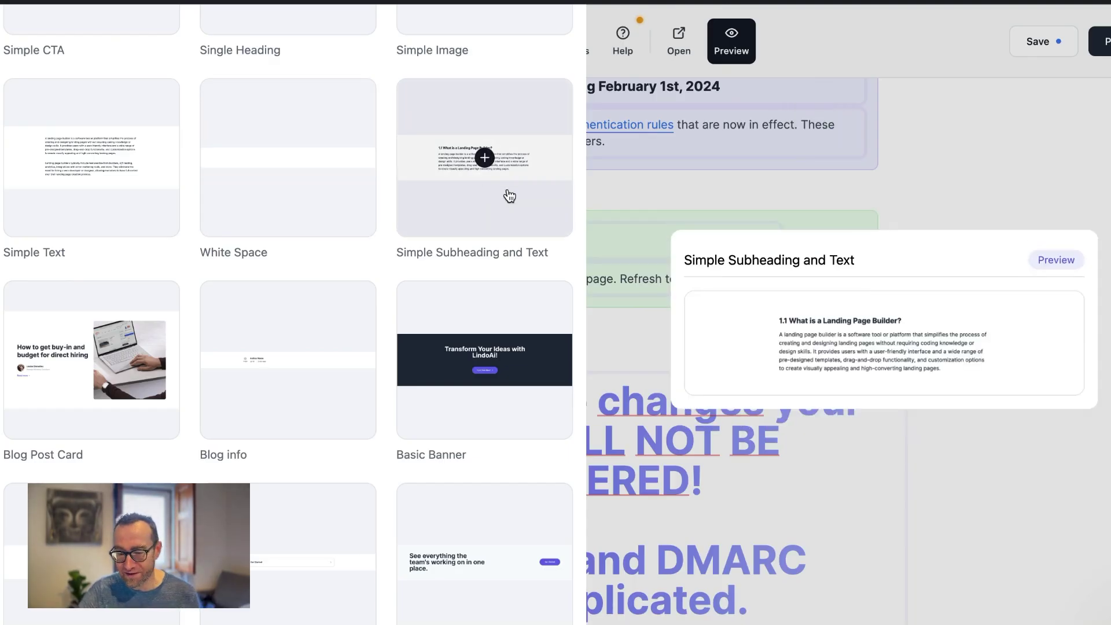
Scroll through the remaining built-in blocks and close the block library without inserting anything.
scroll(173, 193, "down", 5)
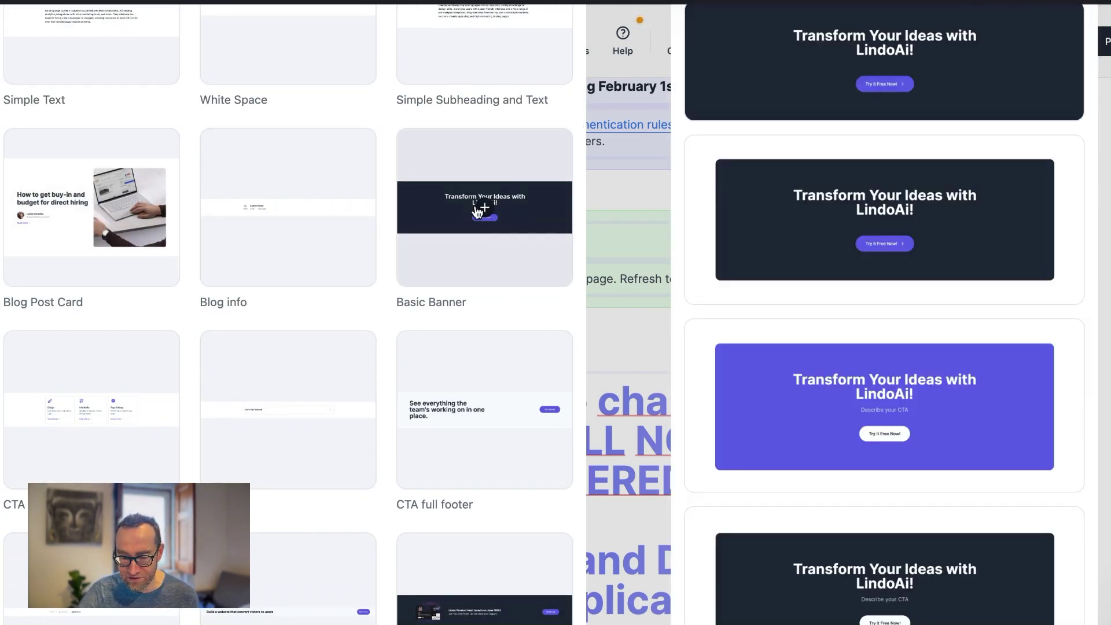
scroll(477, 211, "down", 4)
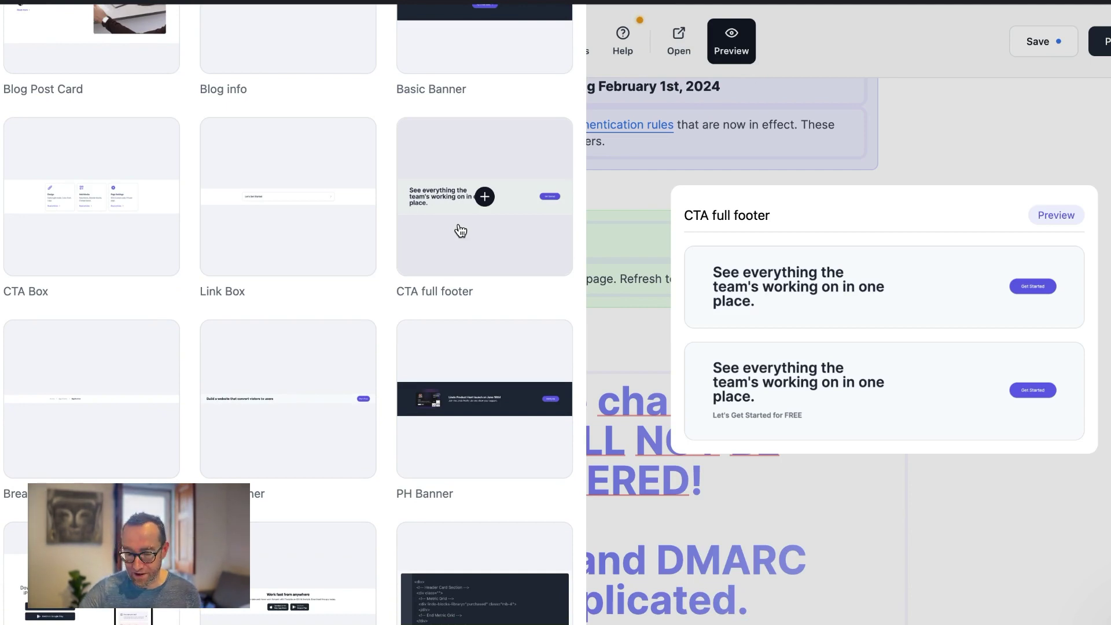
scroll(461, 231, "down", 3)
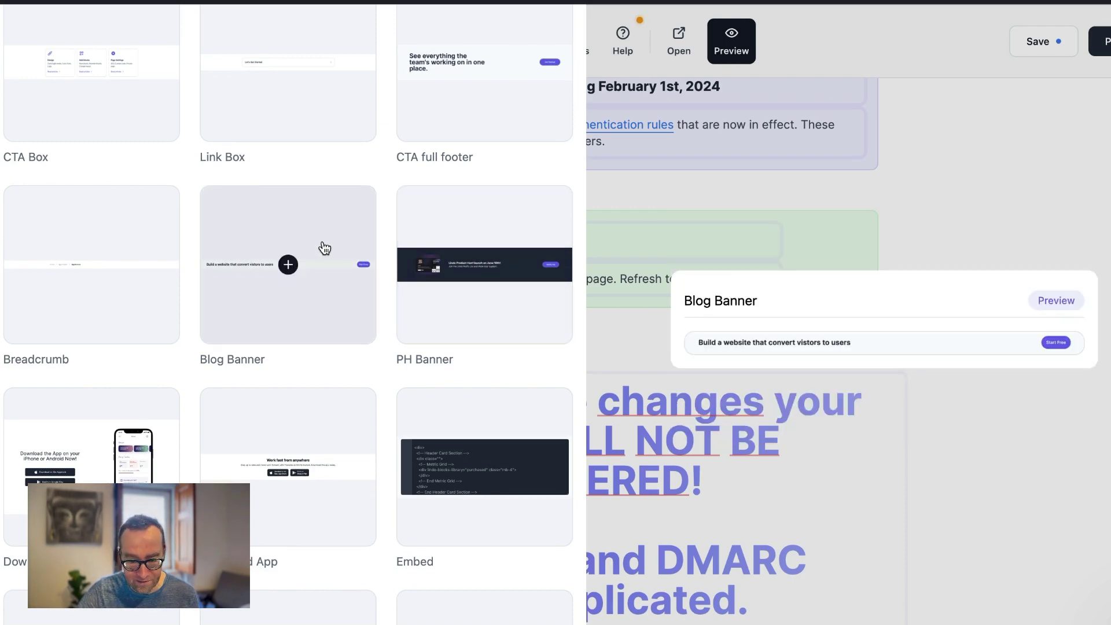
left_click(716, 216)
scroll(734, 239, "down", 10)
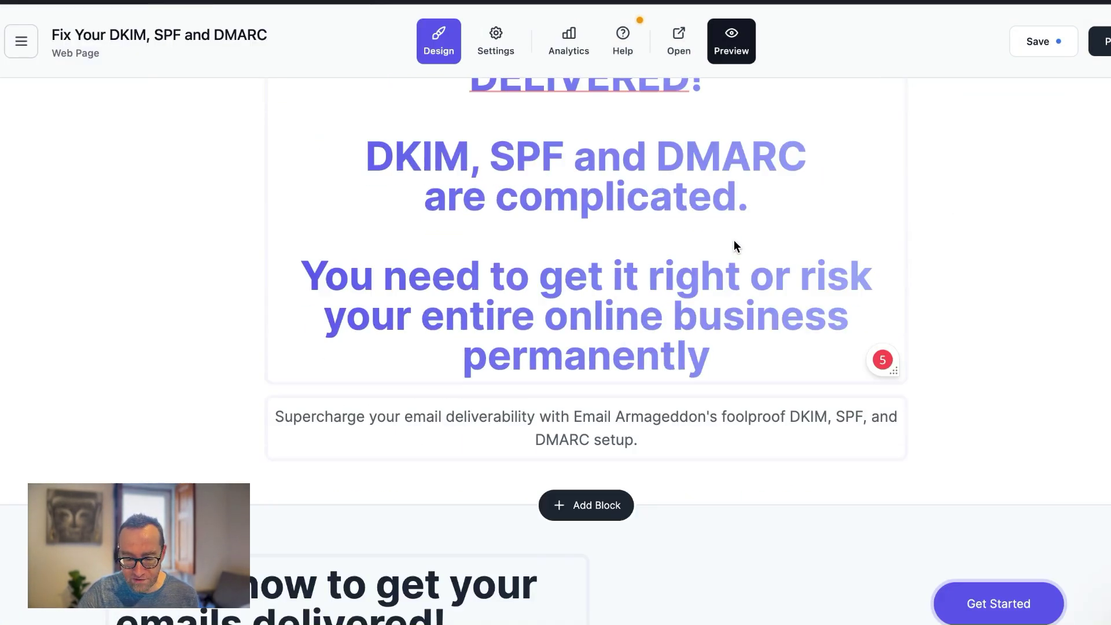
scroll(734, 240, "down", 15)
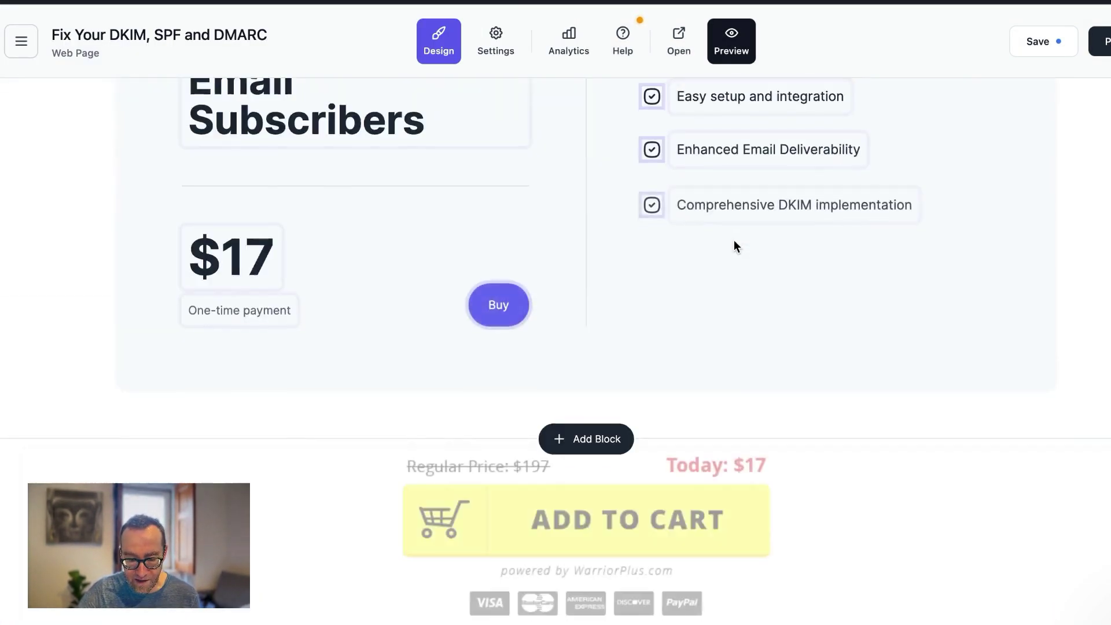
scroll(734, 247, "down", 20)
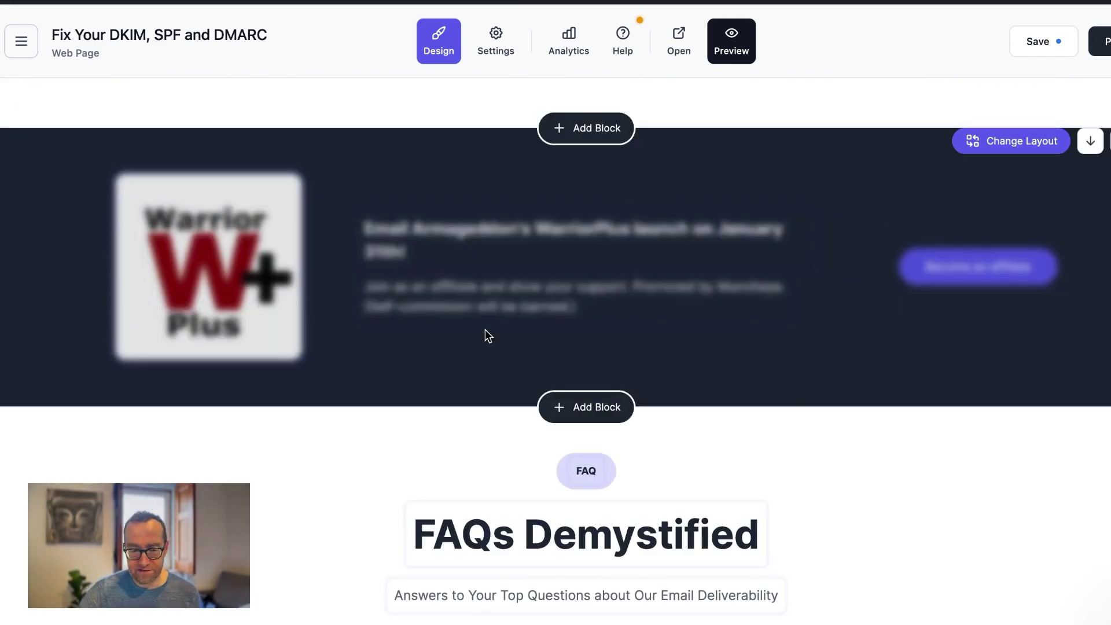
left_click(953, 193)
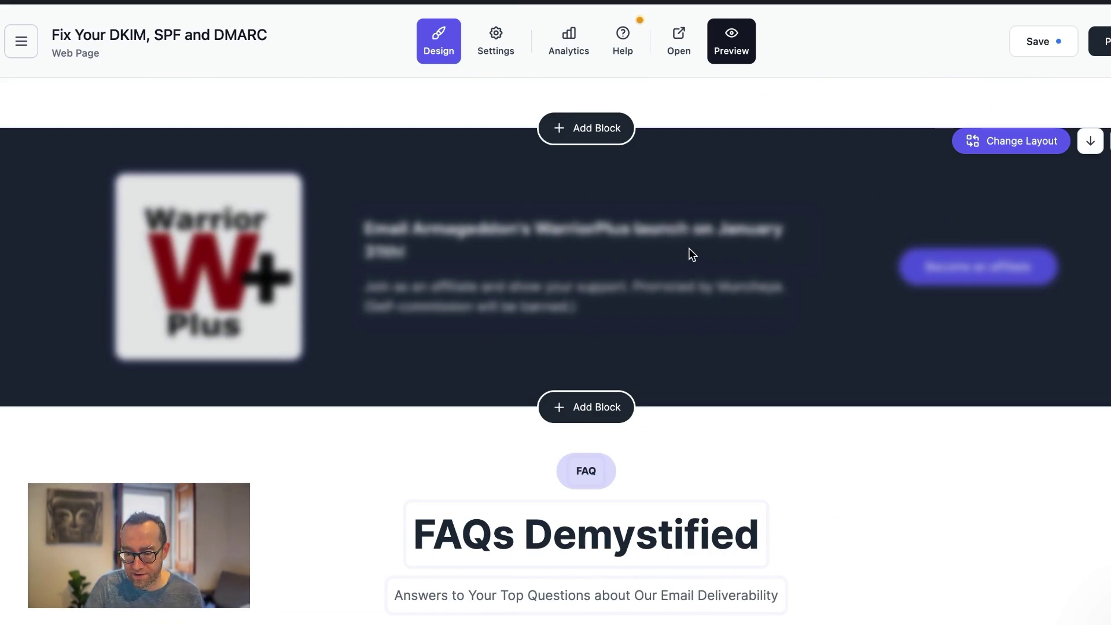
left_click(1109, 140)
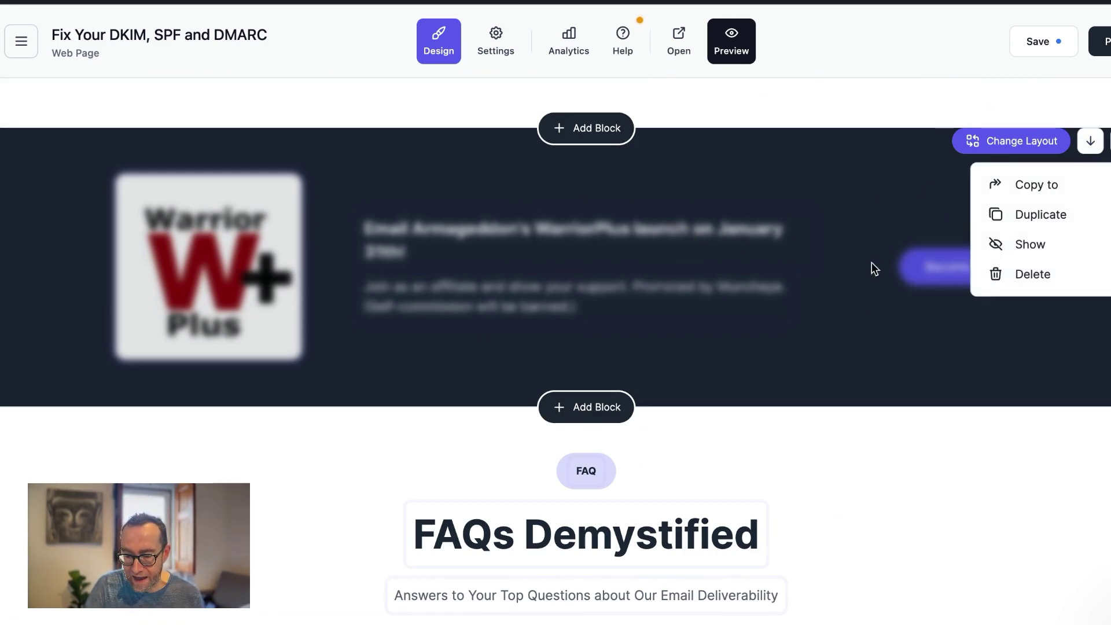
left_click(1023, 243)
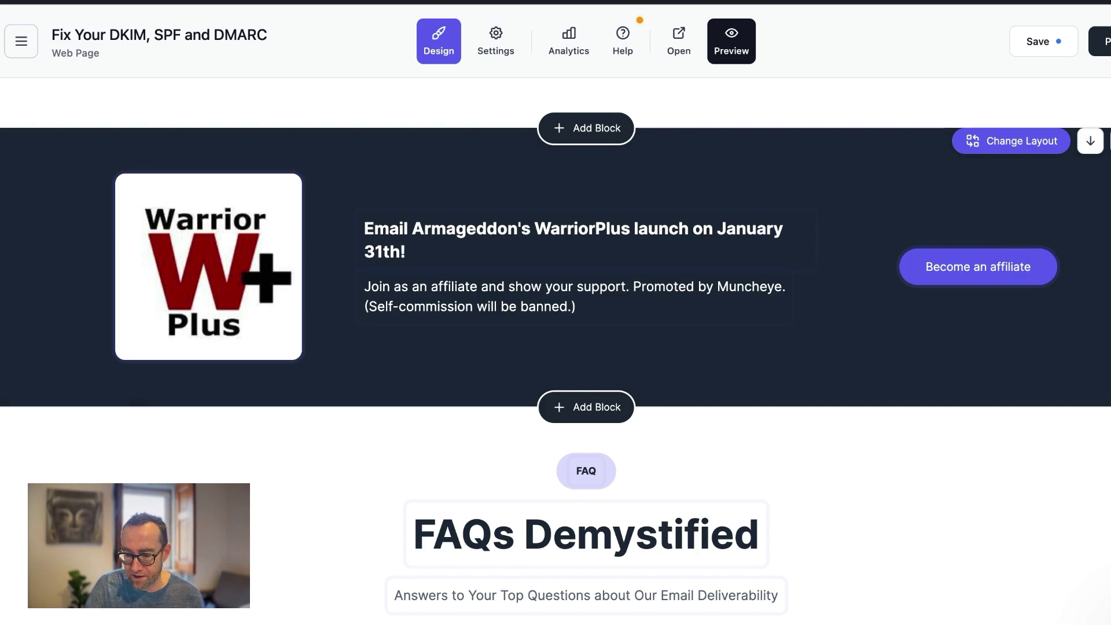
left_click(1108, 141)
left_click(1053, 257)
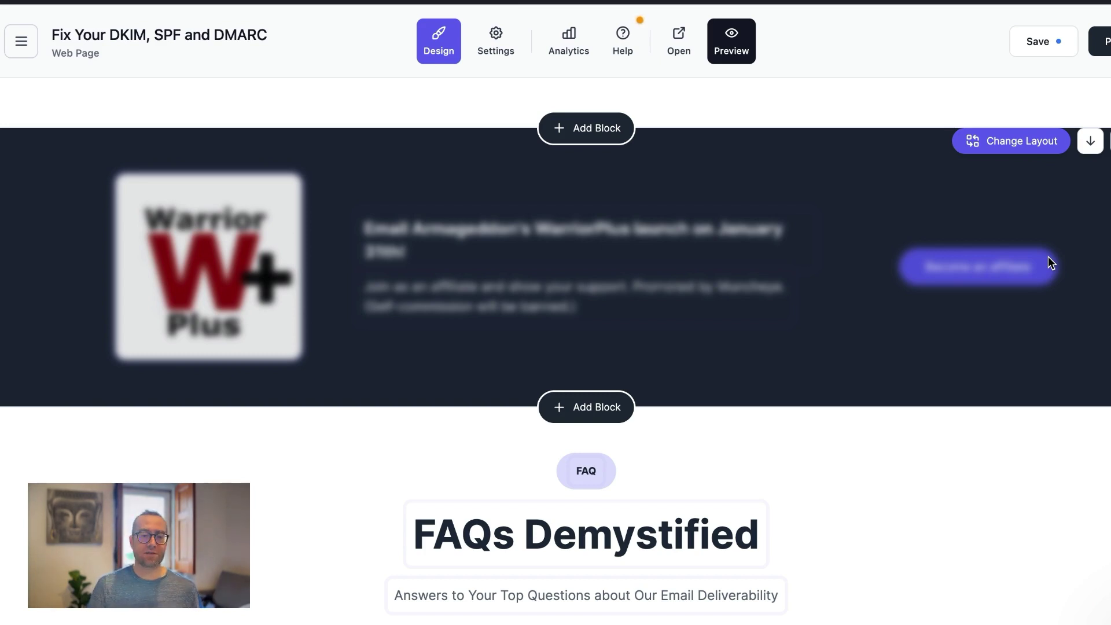
Insert the 'Work fast from anywhere' Download App block above the WarriorPlus block.
left_click(607, 128)
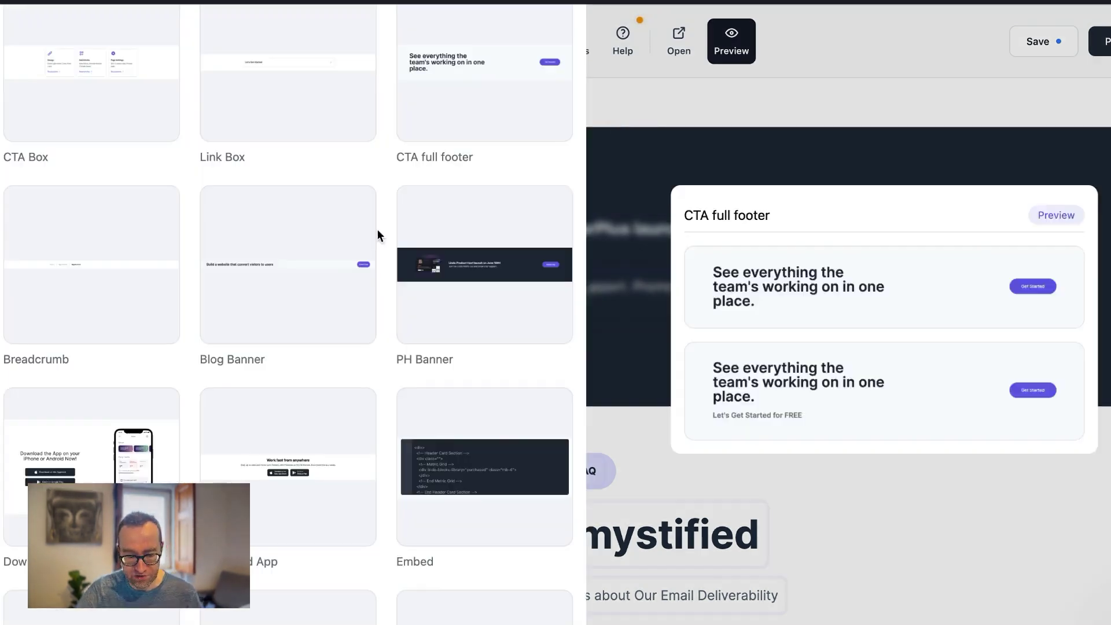
scroll(314, 296, "down", 5)
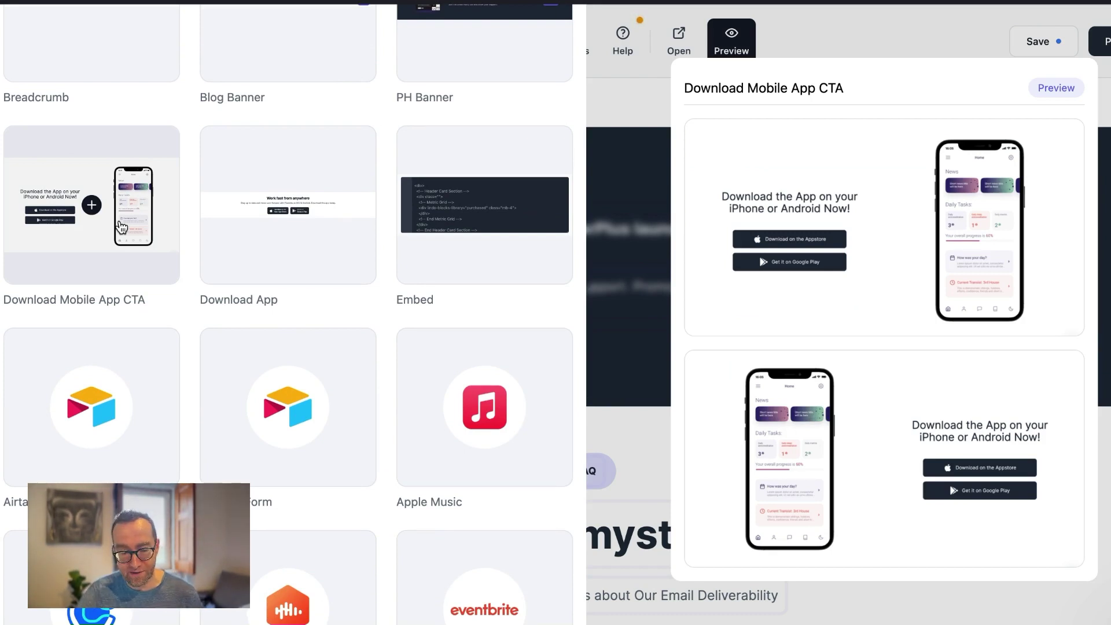
mouse_move(290, 222)
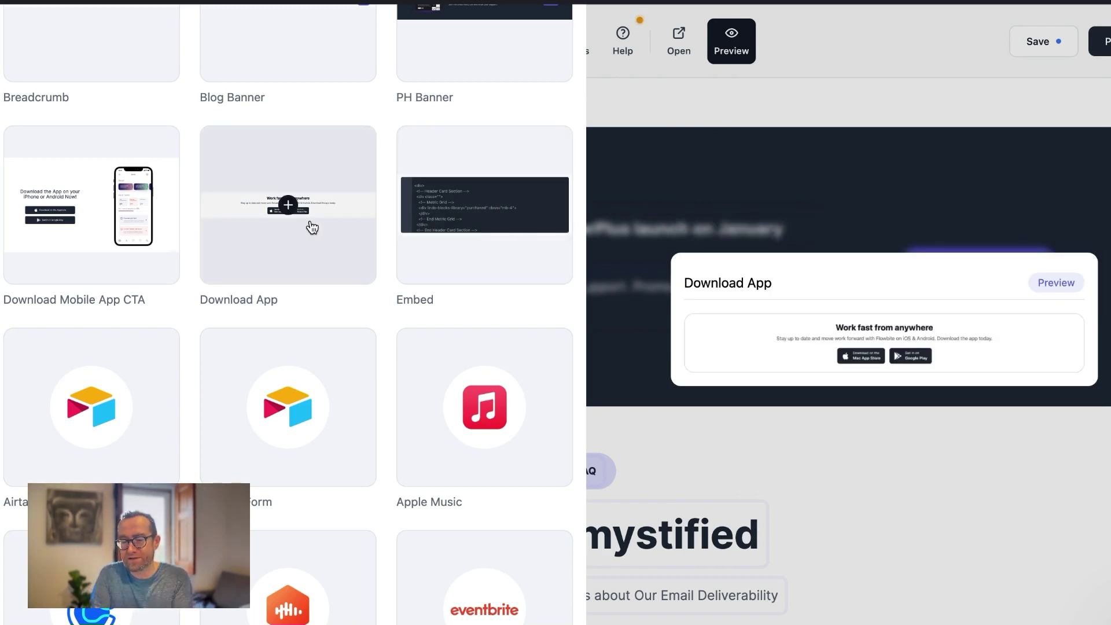
left_click(285, 203)
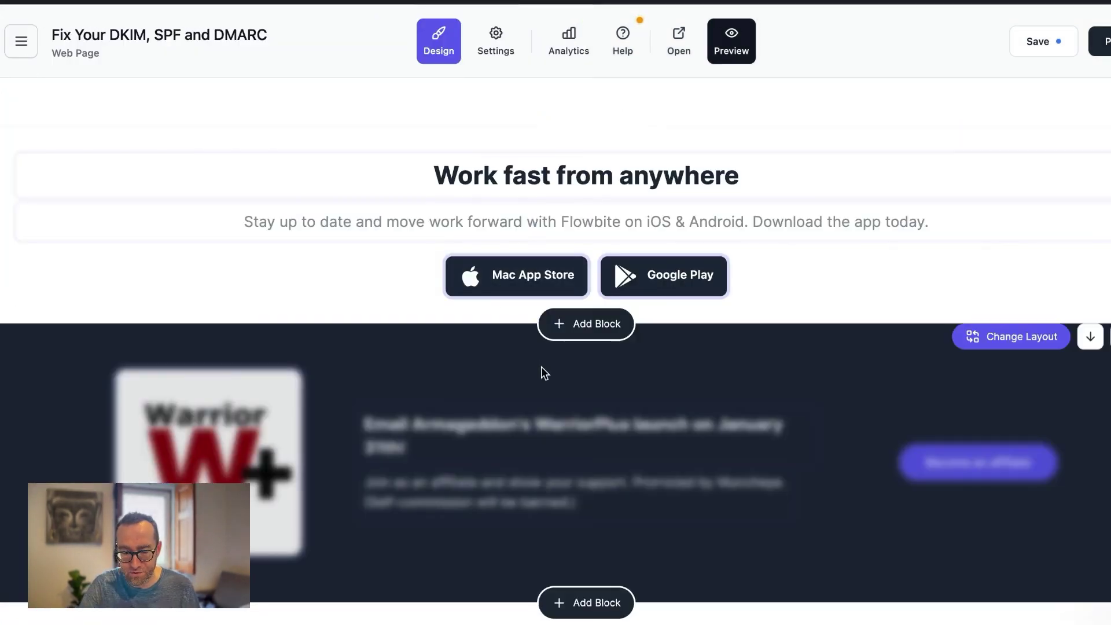
Retitle the Download App heading 'Download now and save money' and leave the Mac App Store link as #.
triple_click(541, 179)
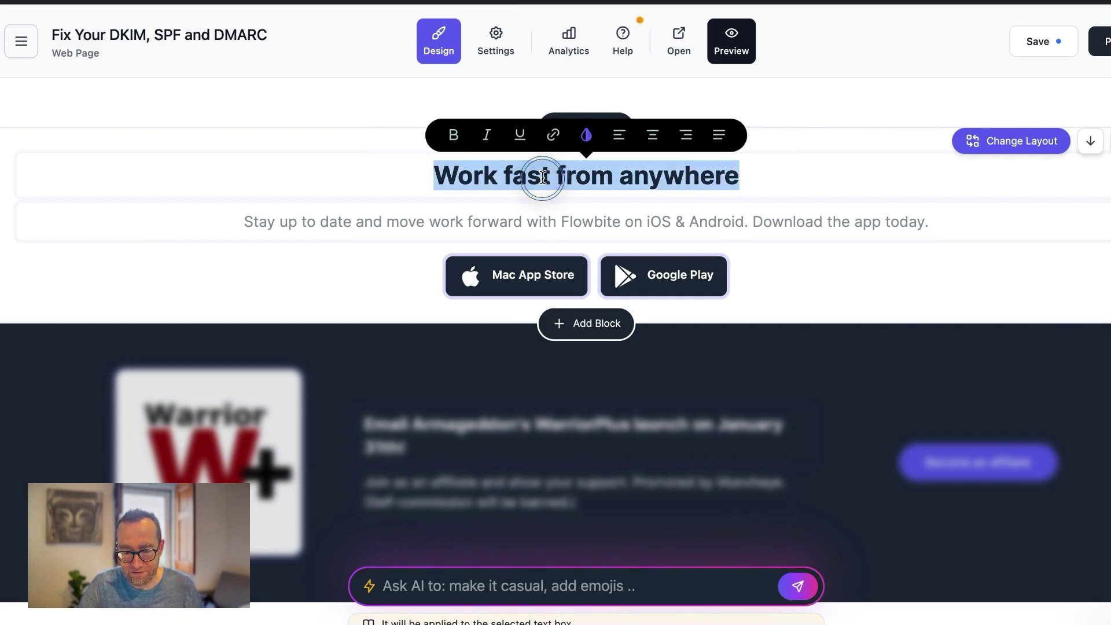
type("Download now and save money")
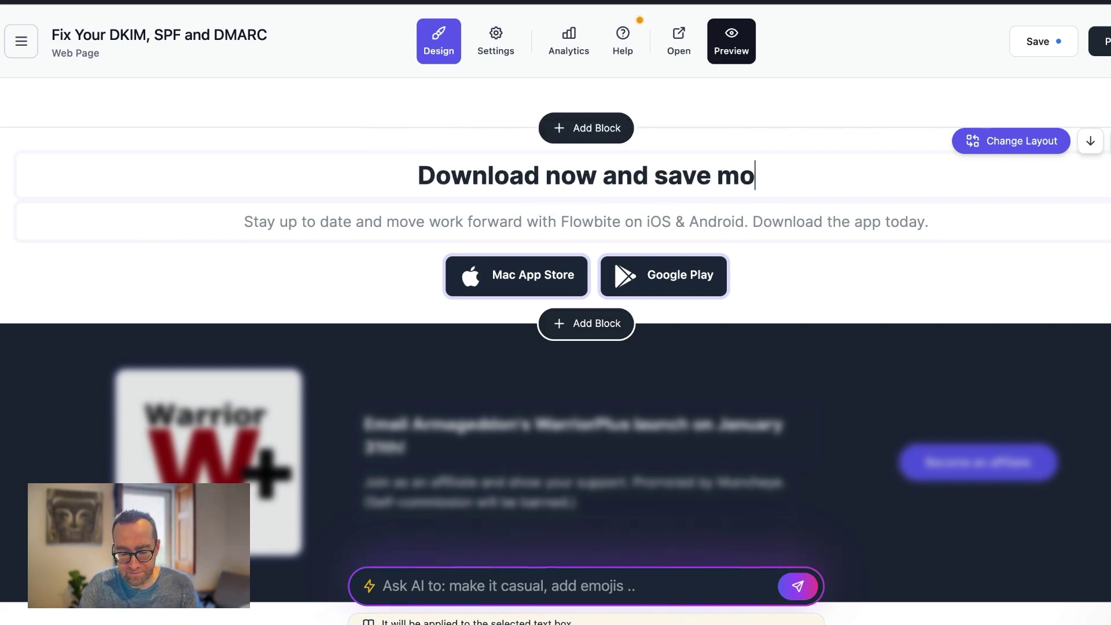
left_click(509, 275)
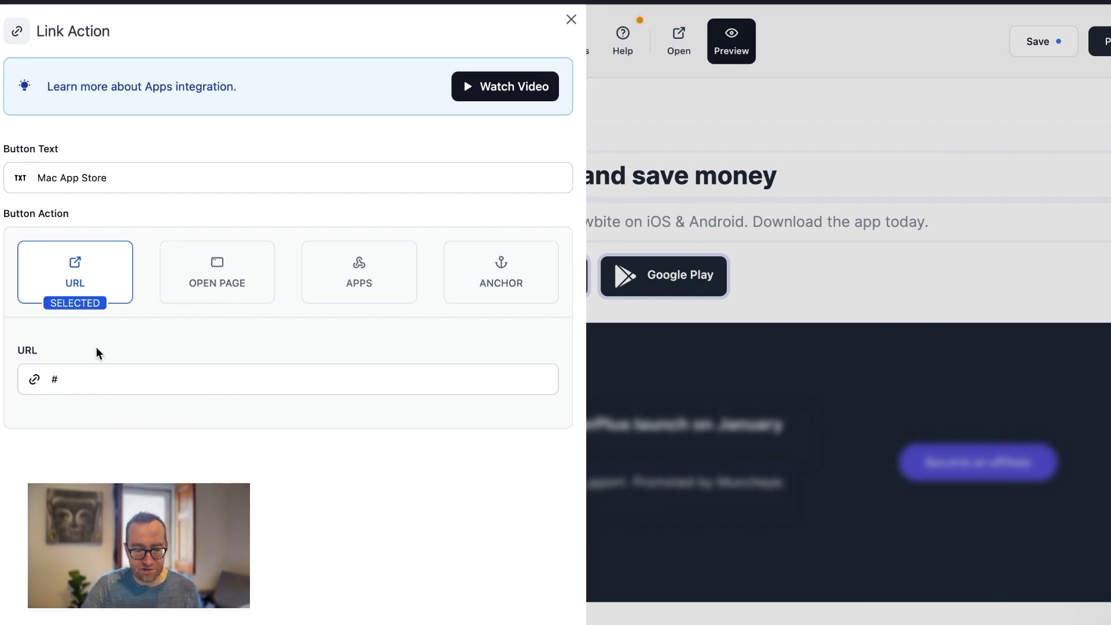
left_click(72, 380)
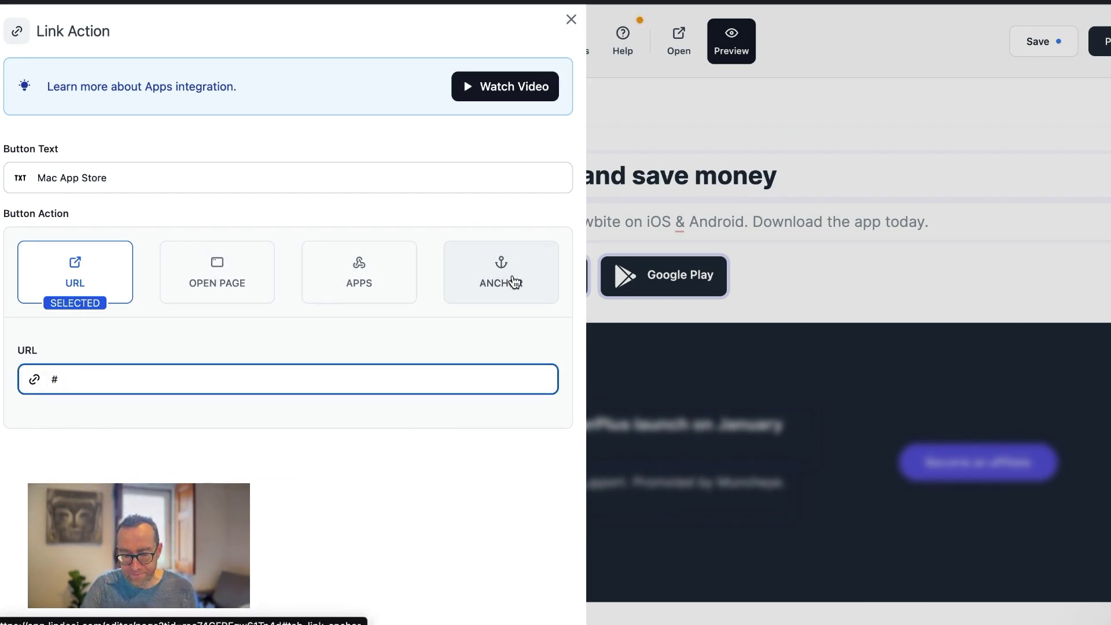
left_click(571, 19)
left_click(603, 330)
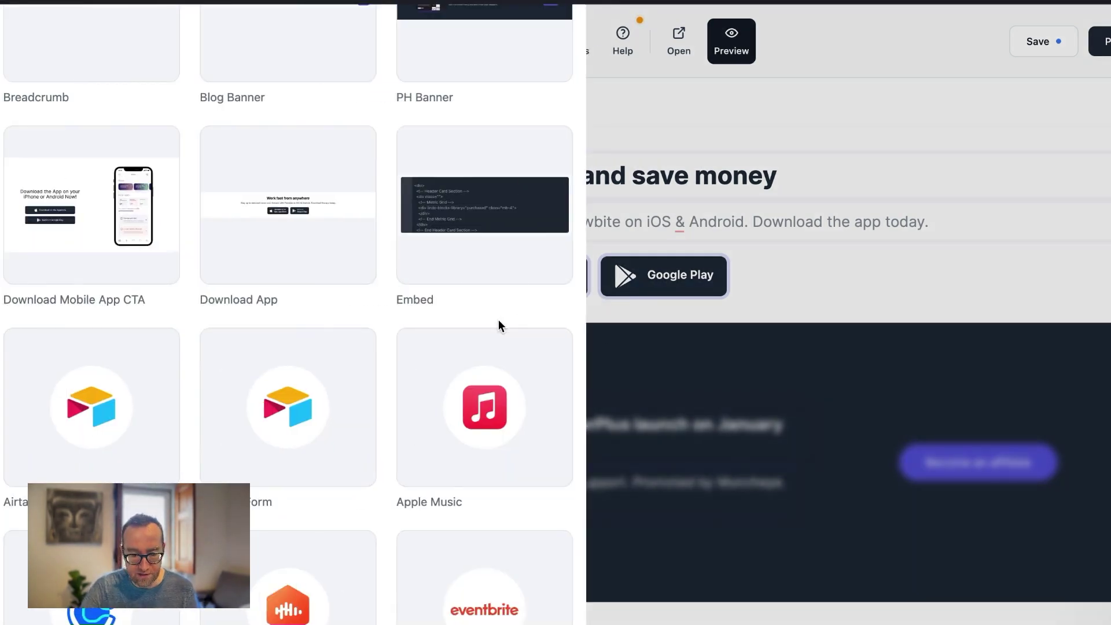
Scroll into the library's integrations section, previewing tiles such as Airtable, Eventbrite and Apple Music.
scroll(498, 322, "down", 3)
mouse_move(498, 322)
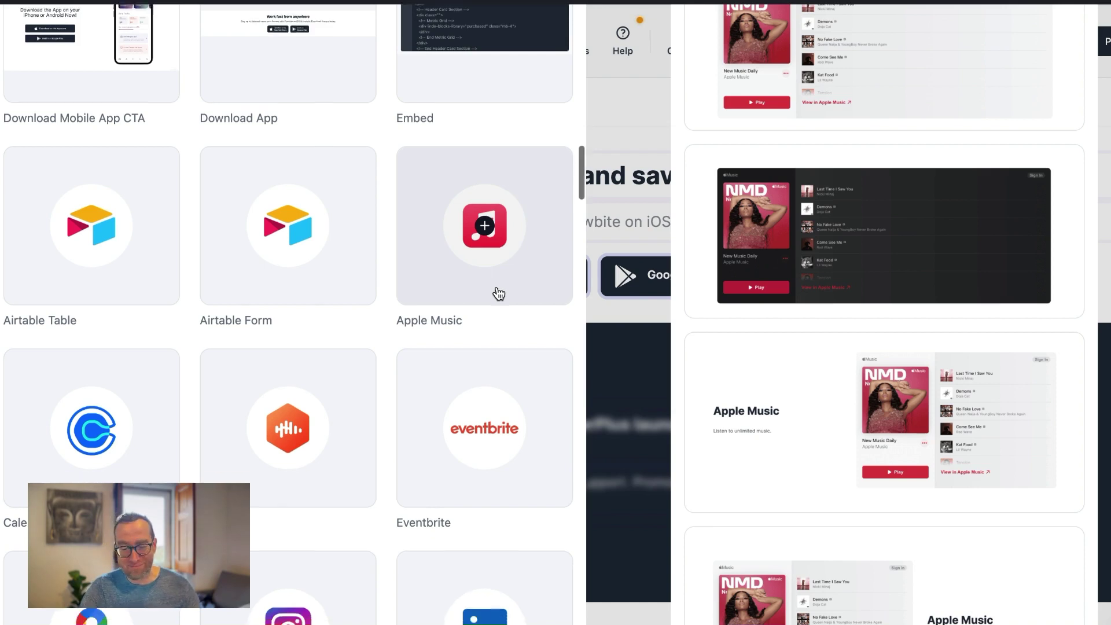
scroll(499, 303, "down", 3)
mouse_move(498, 293)
scroll(499, 292, "down", 1)
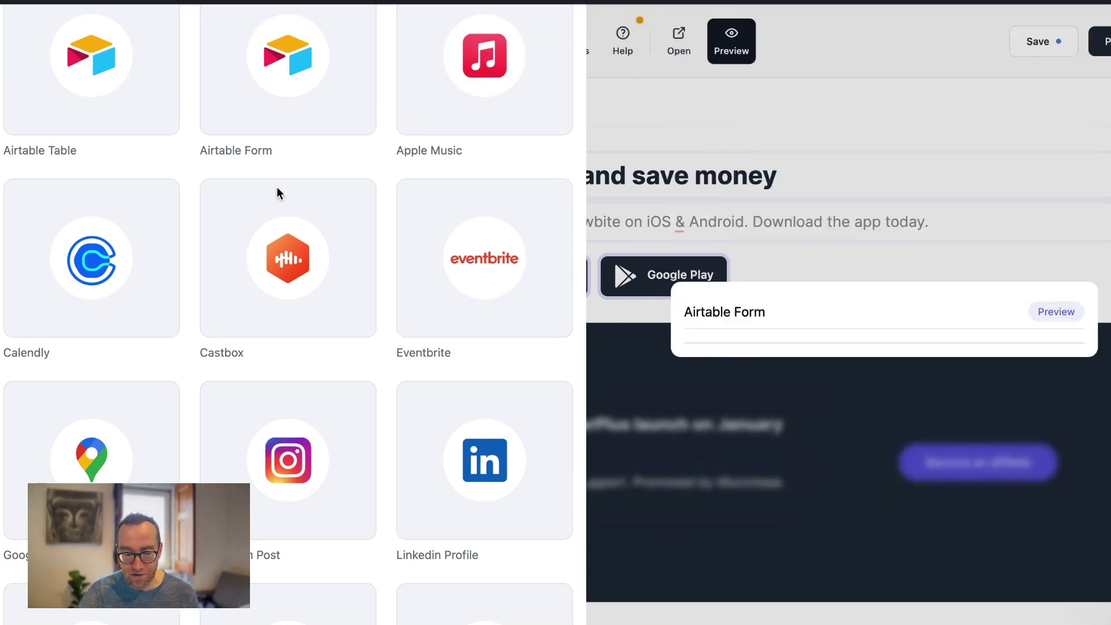
mouse_move(164, 238)
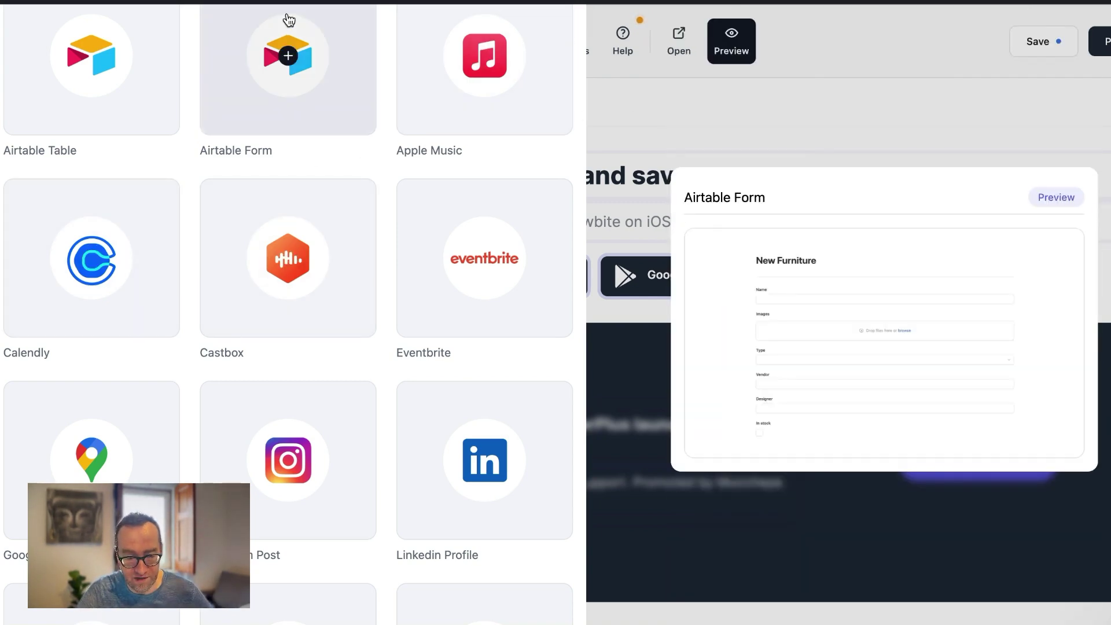
mouse_move(154, 67)
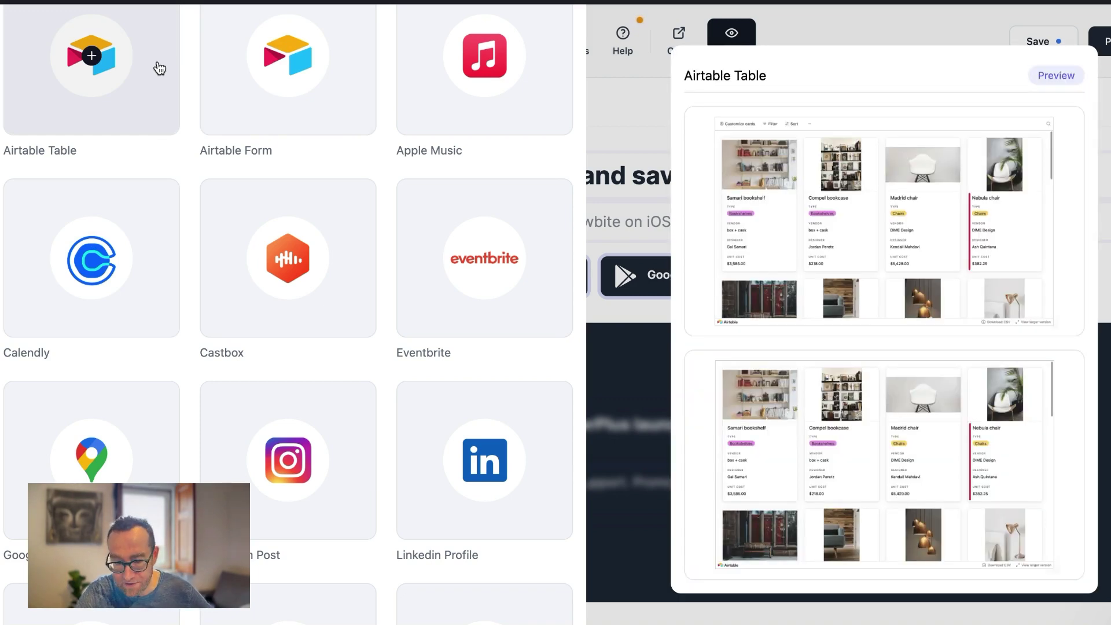
mouse_move(450, 80)
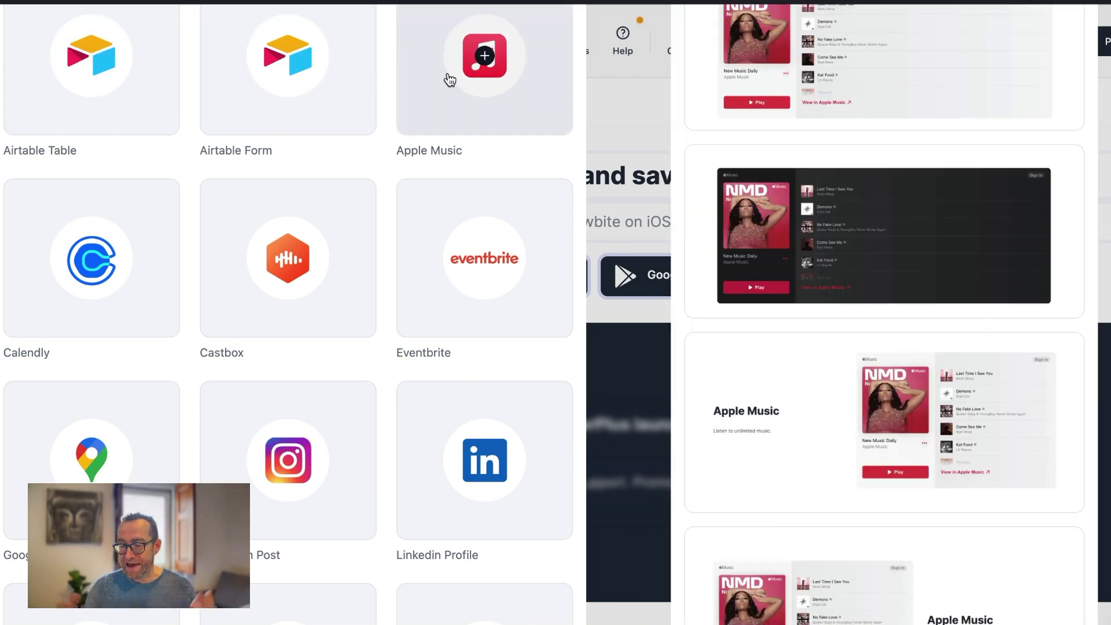
Keep previewing embed blocks like Google Maps, Loom, PraiseHive, Senja, Tally and Typeform.
scroll(463, 243, "down", 3)
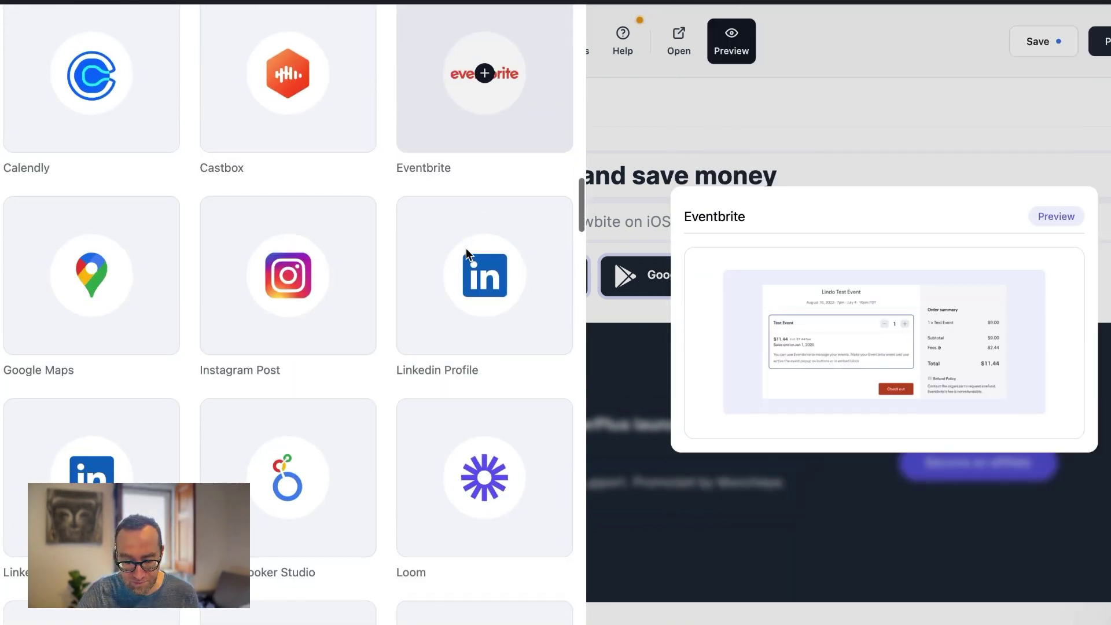
mouse_move(471, 269)
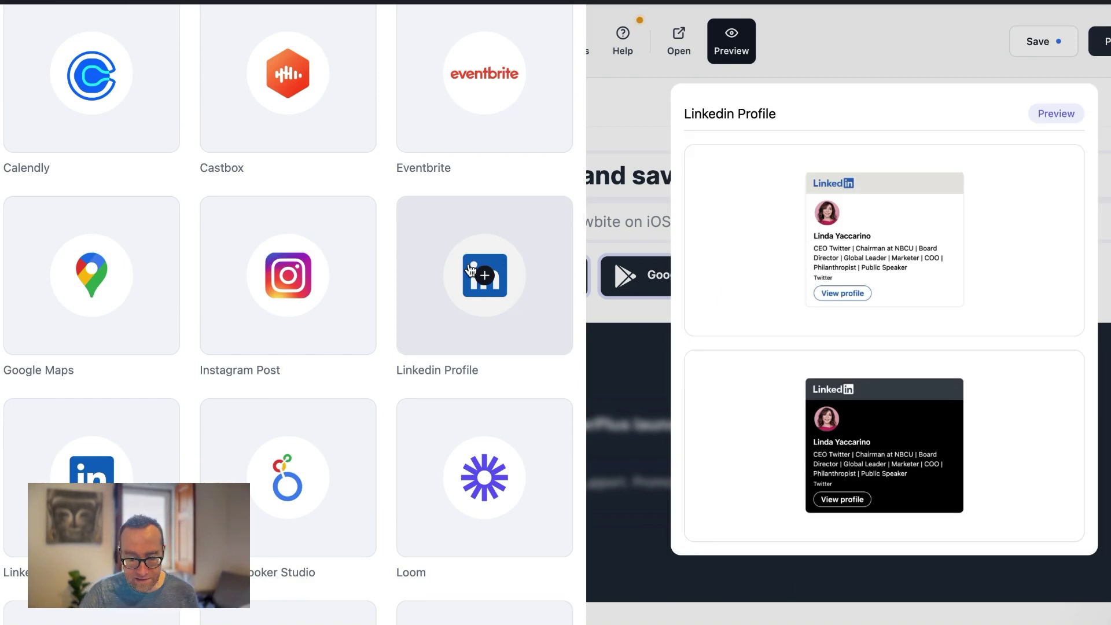
mouse_move(164, 273)
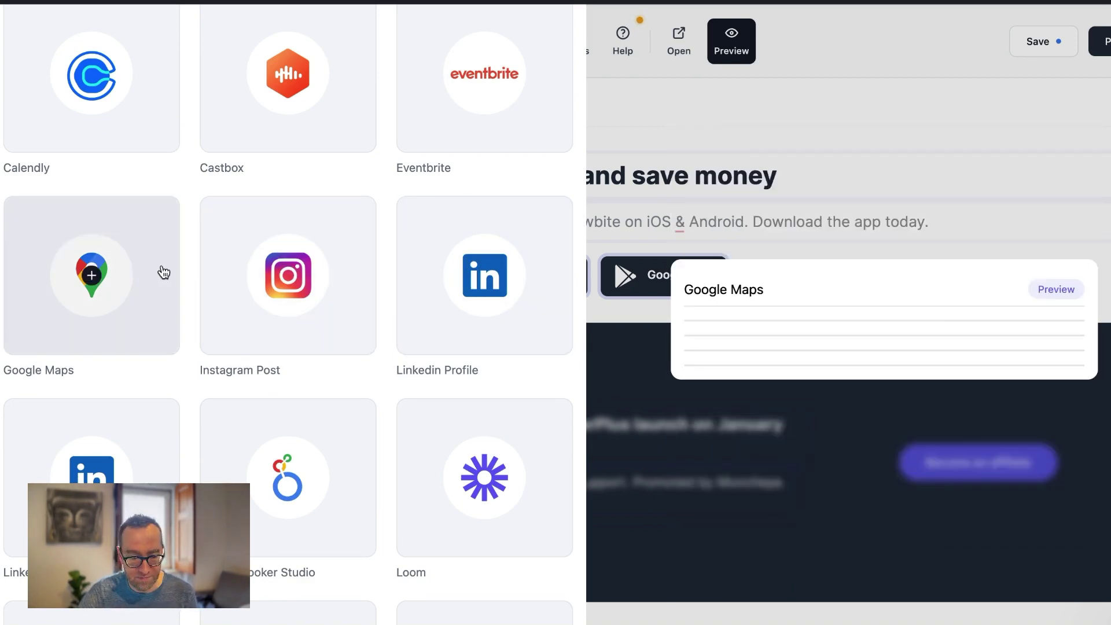
scroll(164, 273, "down", 1)
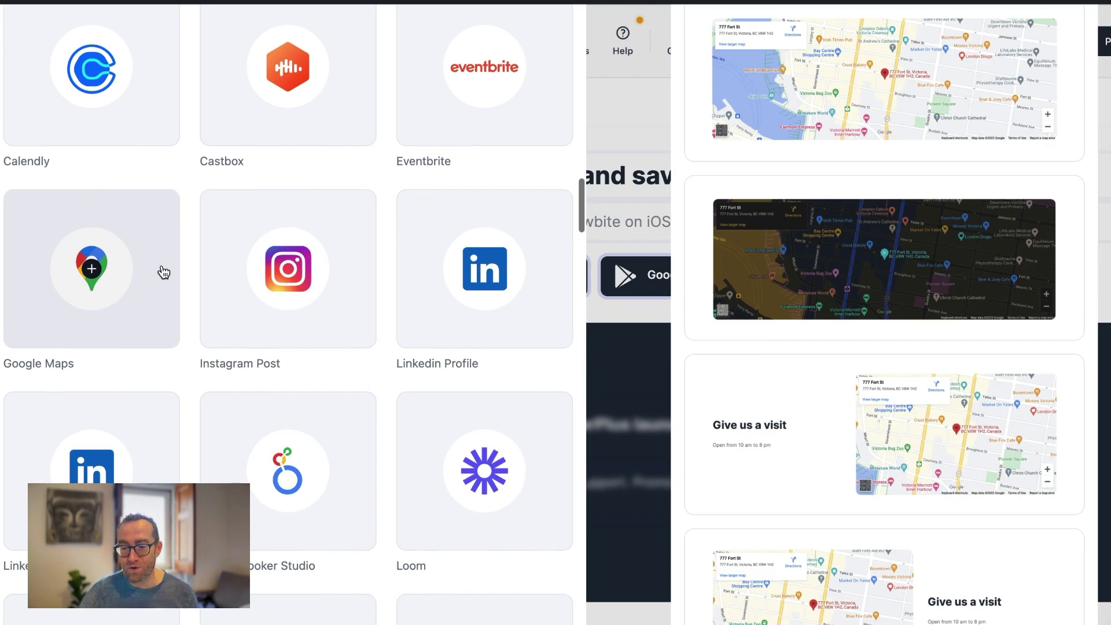
scroll(163, 269, "down", 5)
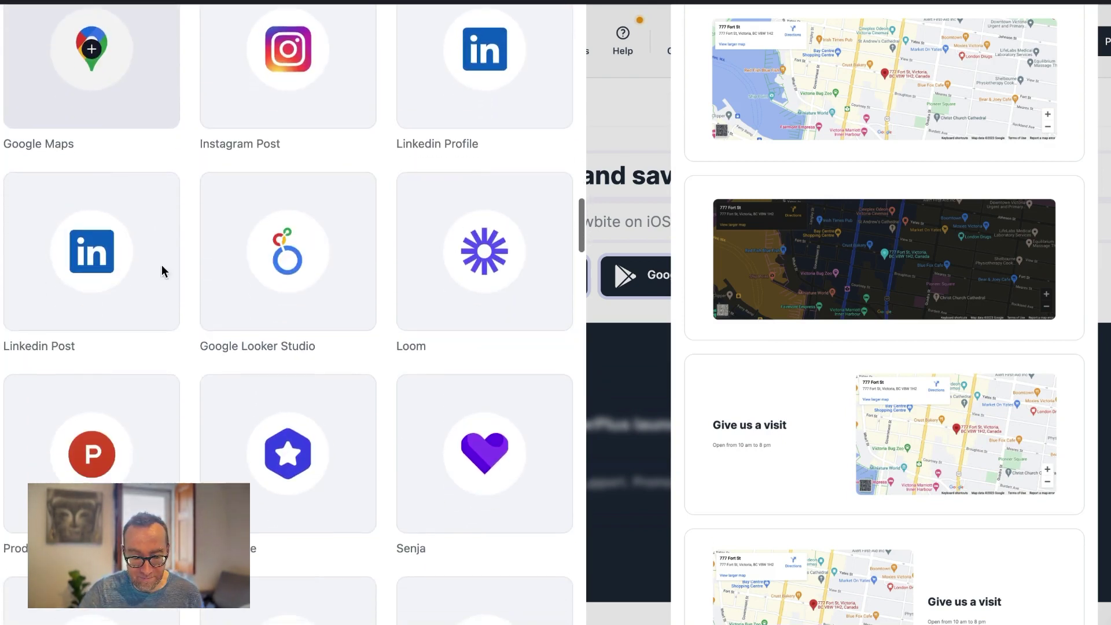
mouse_move(311, 218)
scroll(311, 218, "down", 3)
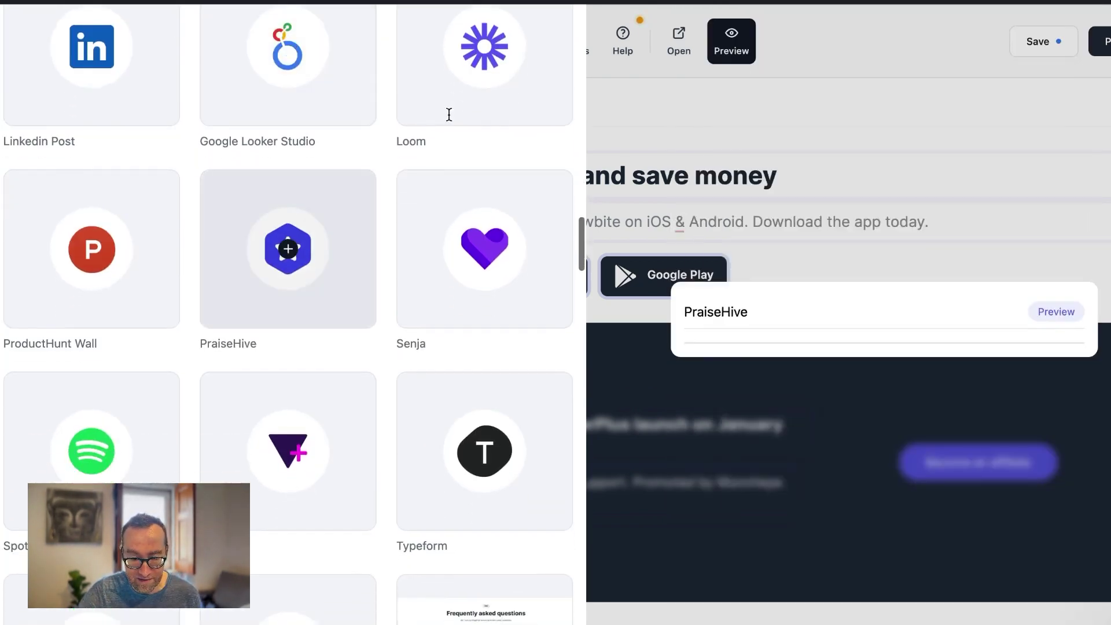
mouse_move(533, 114)
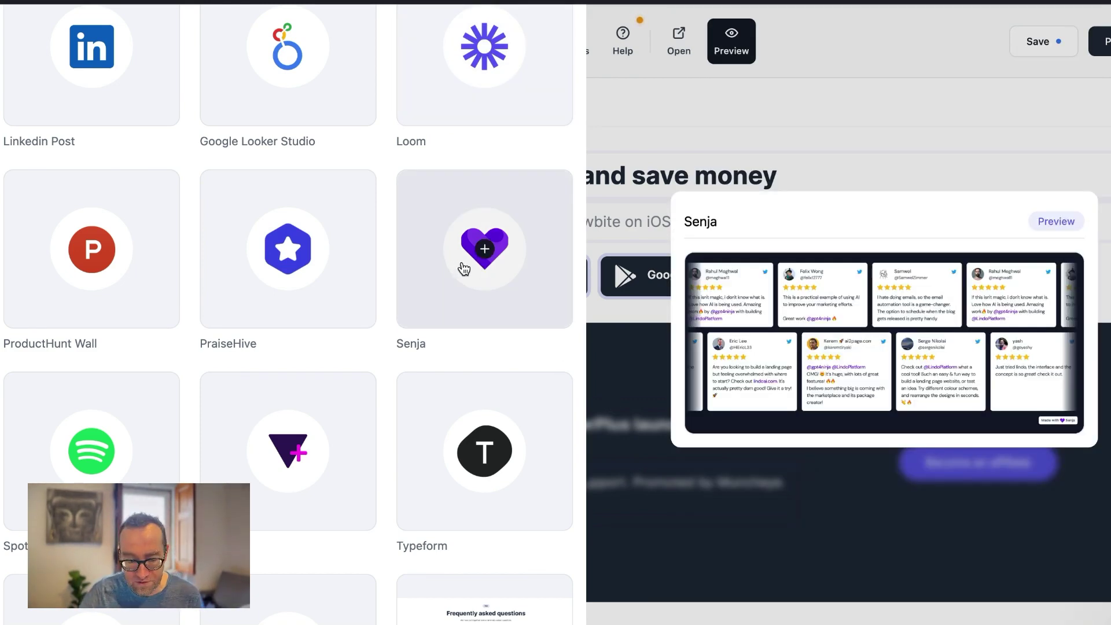
scroll(319, 268, "down", 3)
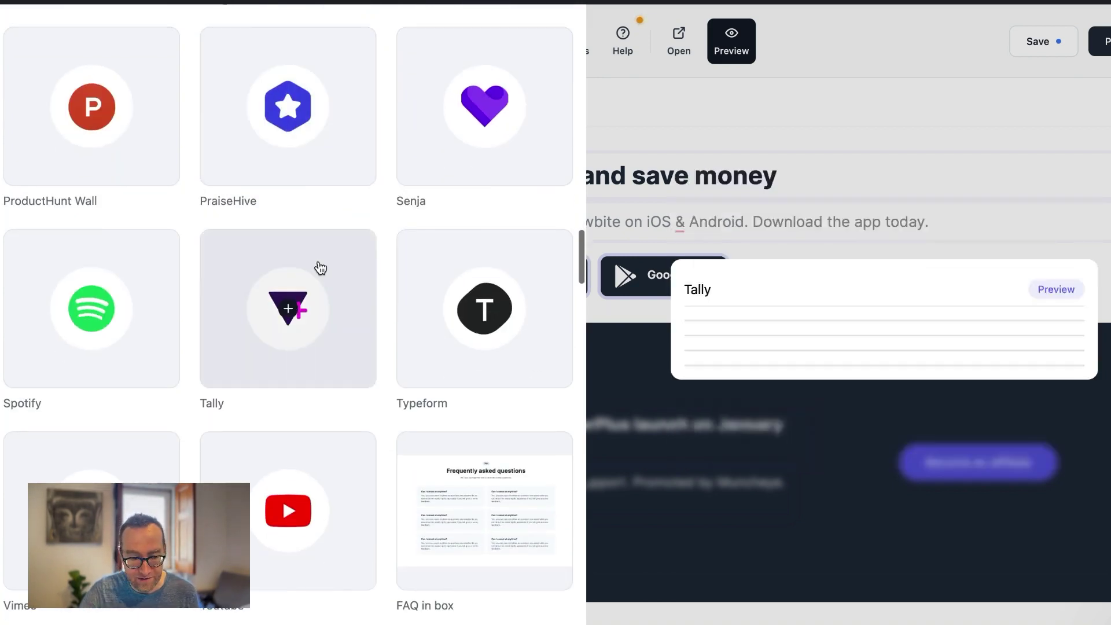
mouse_move(70, 101)
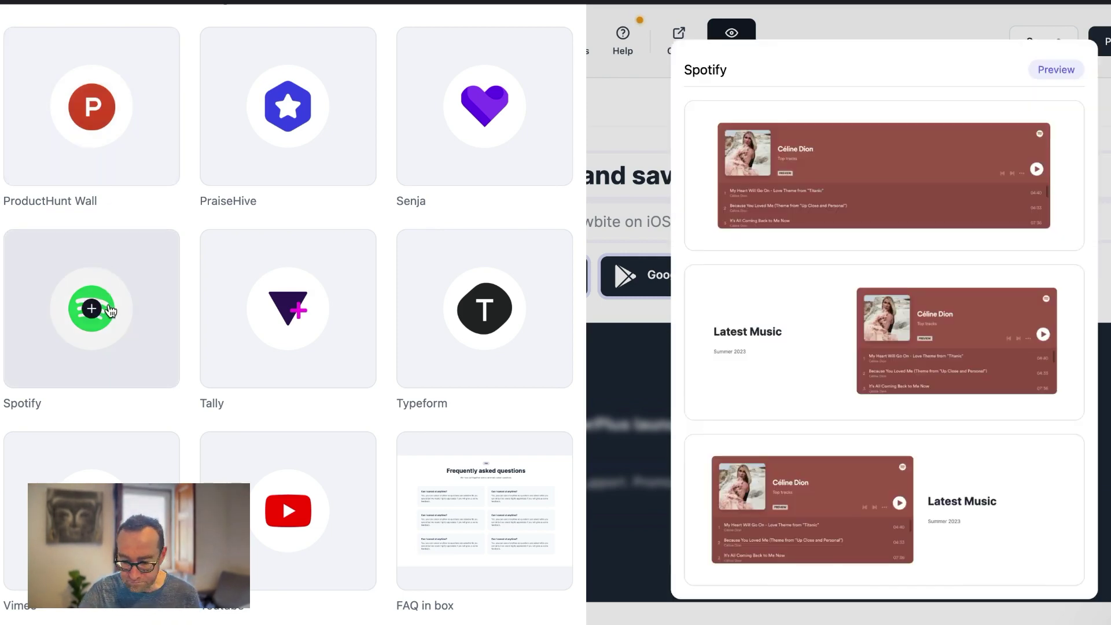
mouse_move(335, 352)
scroll(336, 351, "down", 2)
scroll(336, 351, "down", 3)
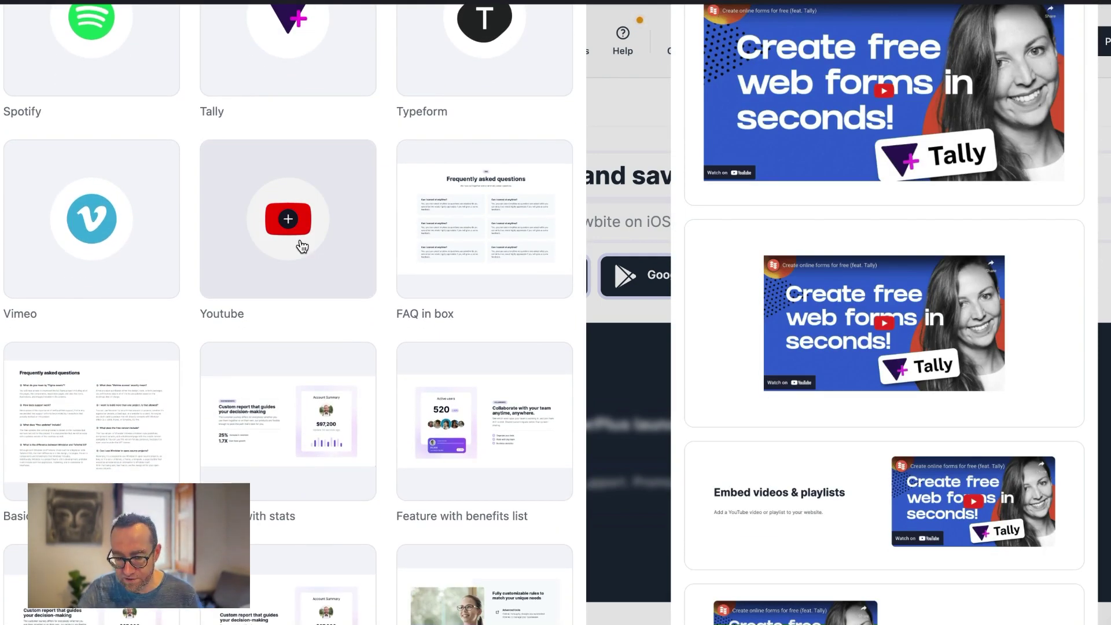
mouse_move(449, 236)
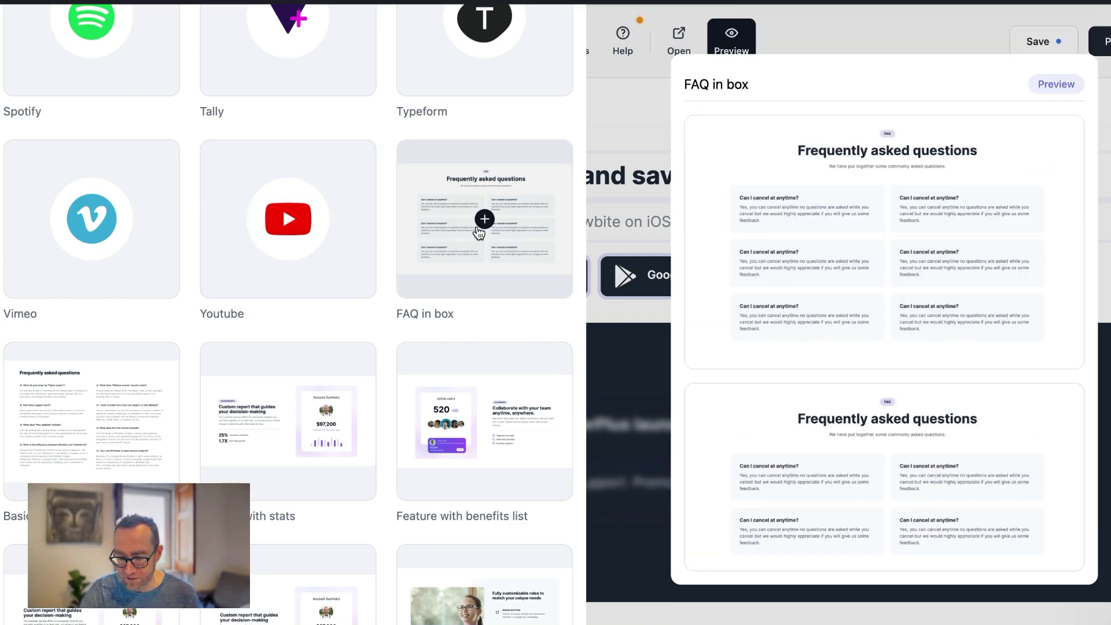
scroll(405, 248, "down", 3)
mouse_move(121, 308)
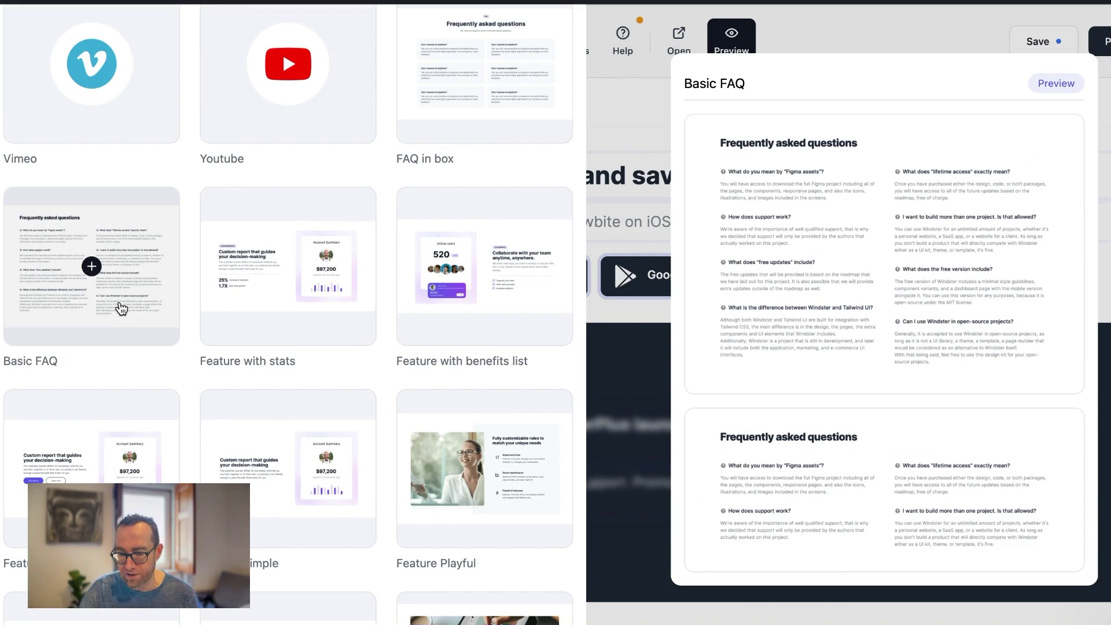
mouse_move(236, 315)
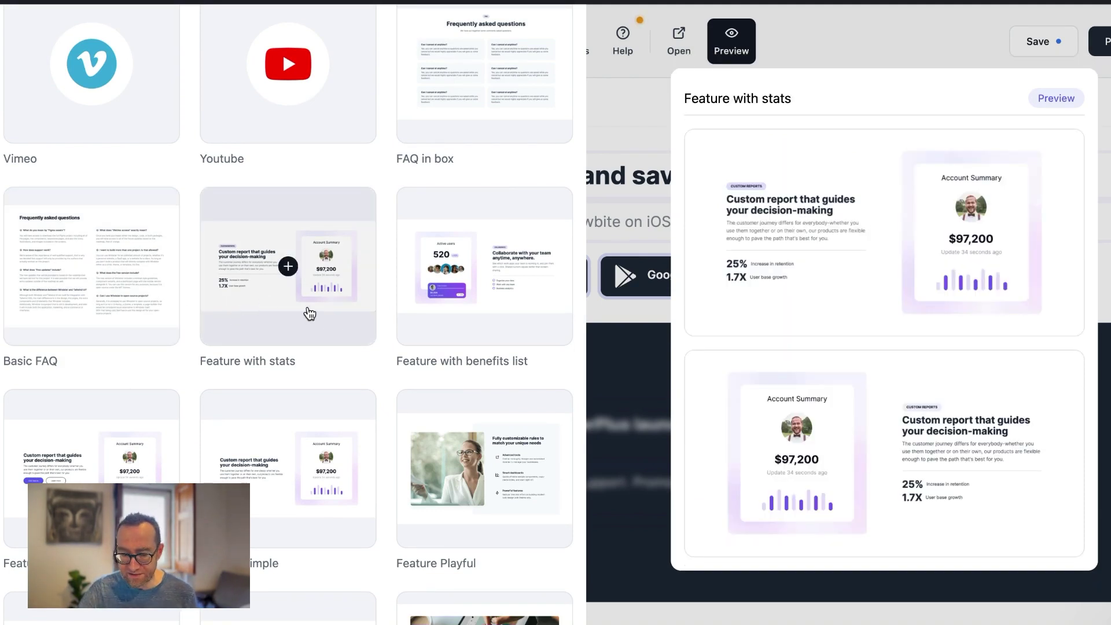
scroll(374, 335, "down", 6)
scroll(377, 338, "down", 2)
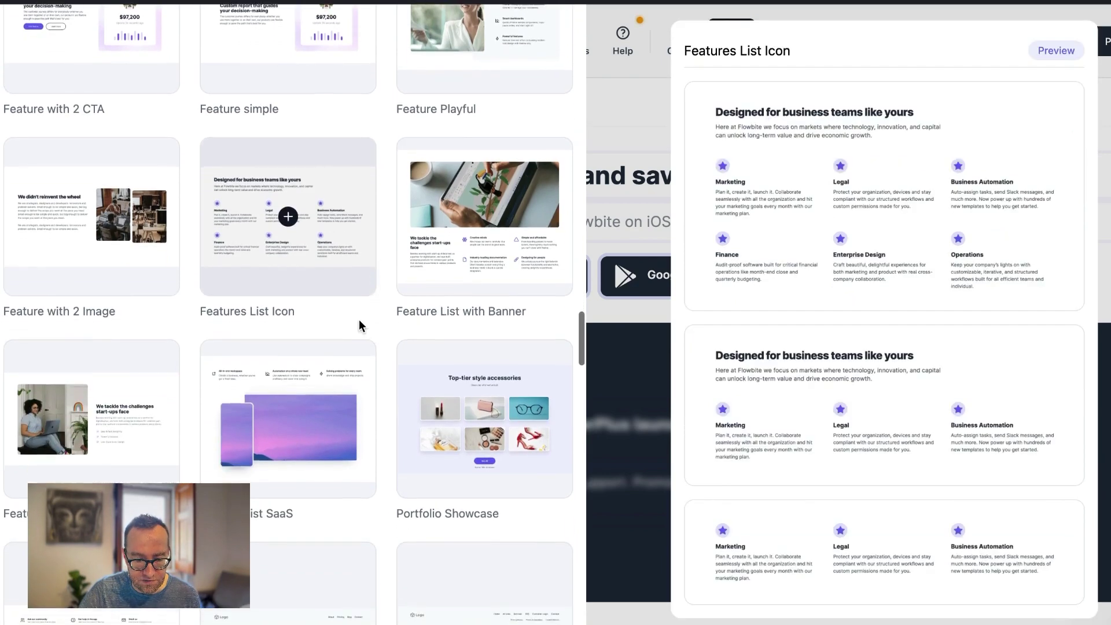
mouse_move(128, 233)
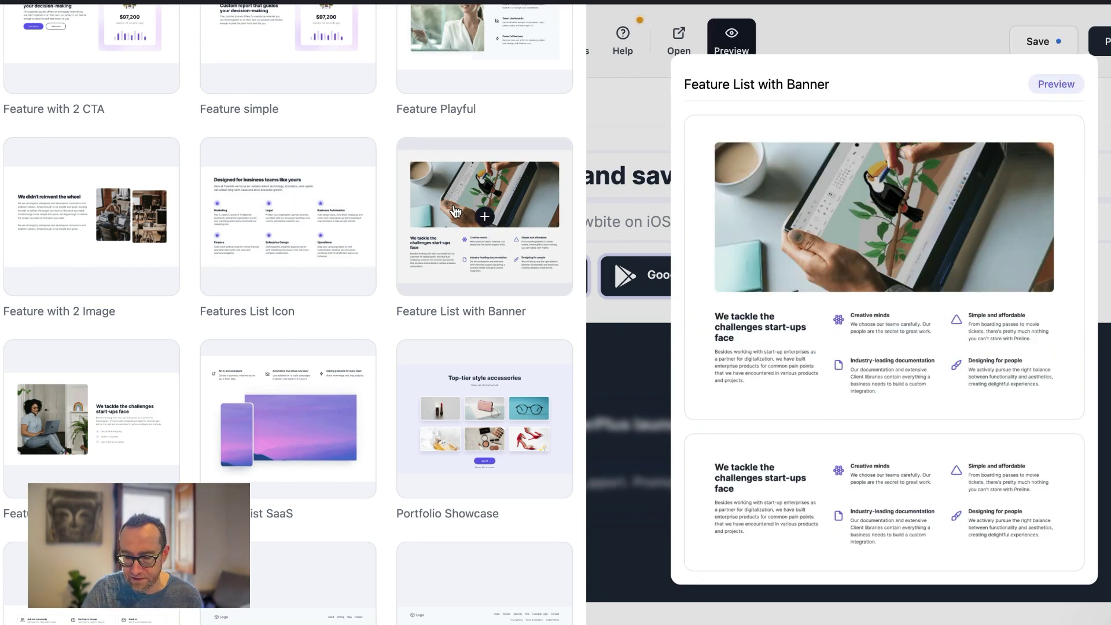
scroll(456, 211, "down", 5)
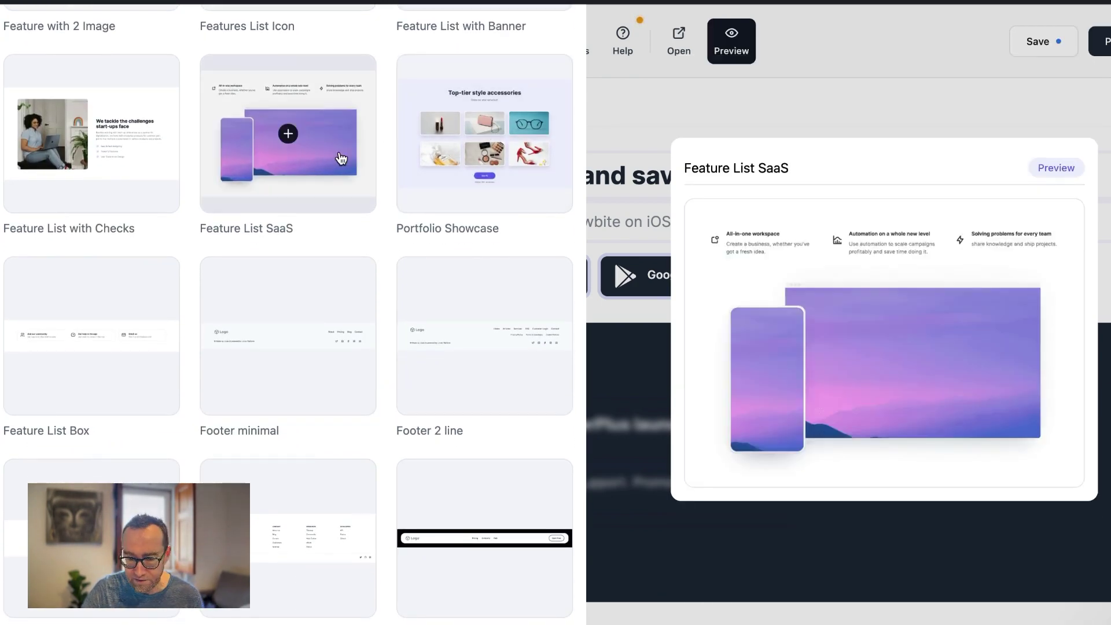
Browse further down through the block gallery.
scroll(341, 159, "down", 3)
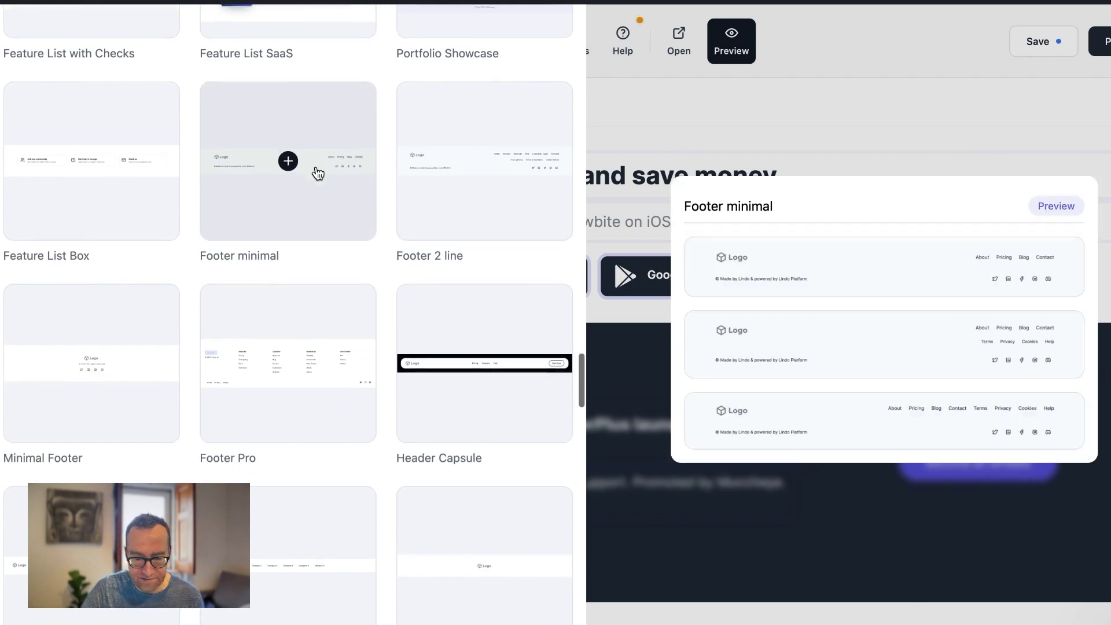
scroll(318, 174, "down", 15)
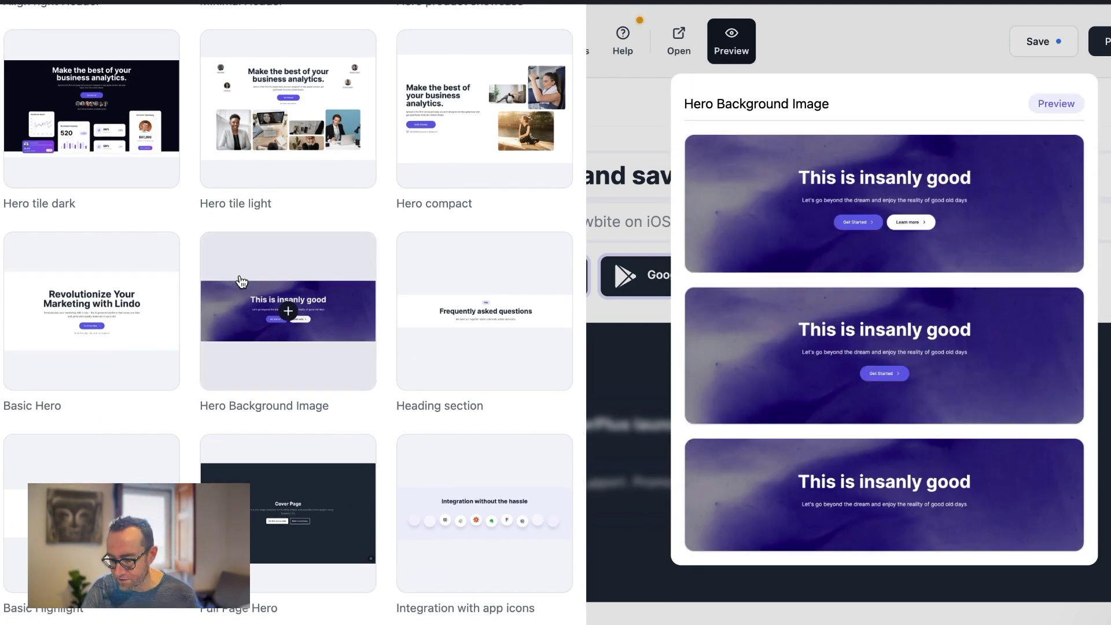
scroll(239, 280, "down", 7)
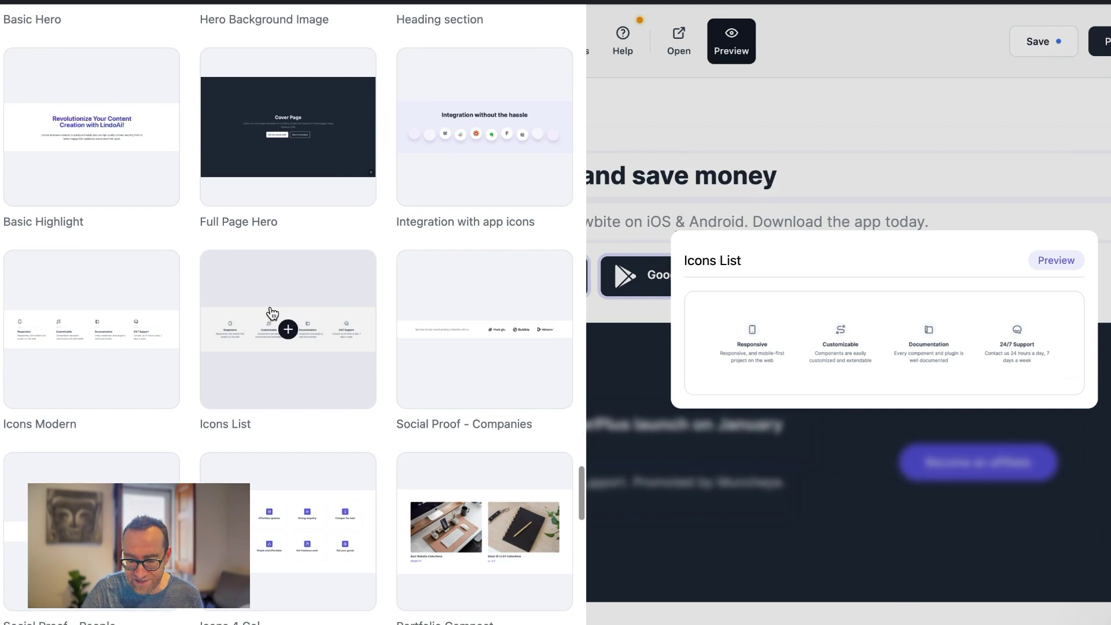
scroll(271, 311, "down", 7)
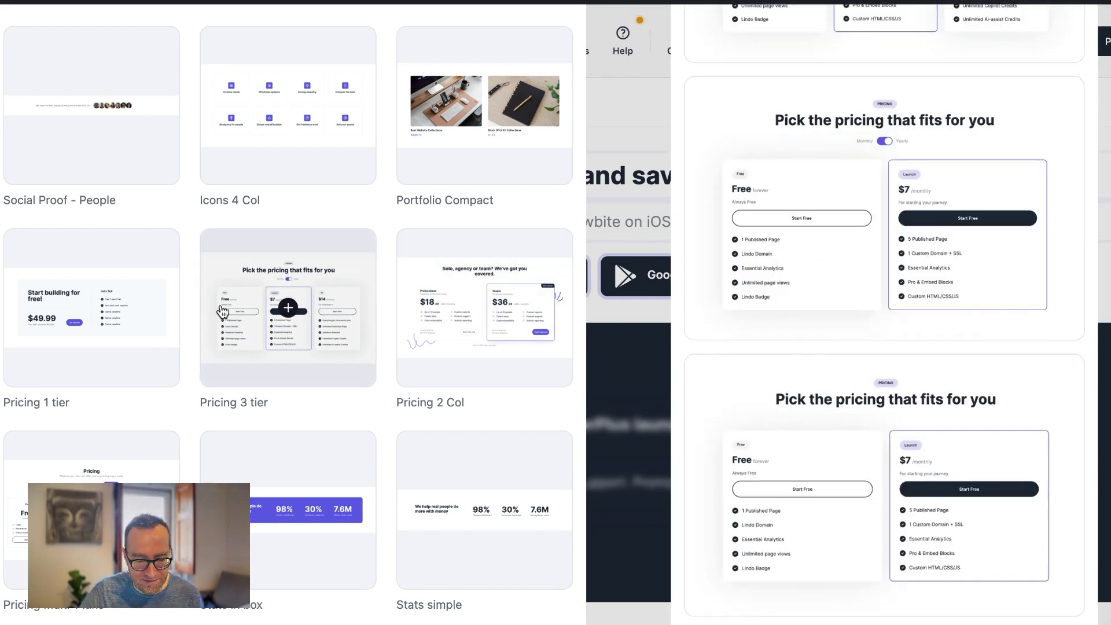
scroll(129, 318, "down", 3)
scroll(131, 317, "down", 2)
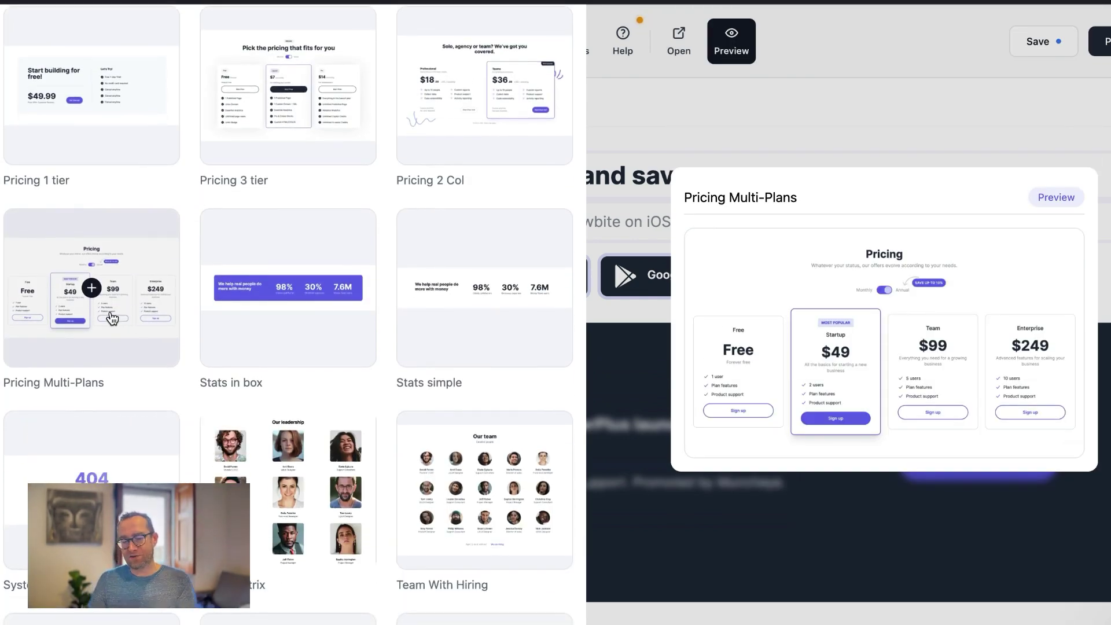
scroll(113, 318, "down", 7)
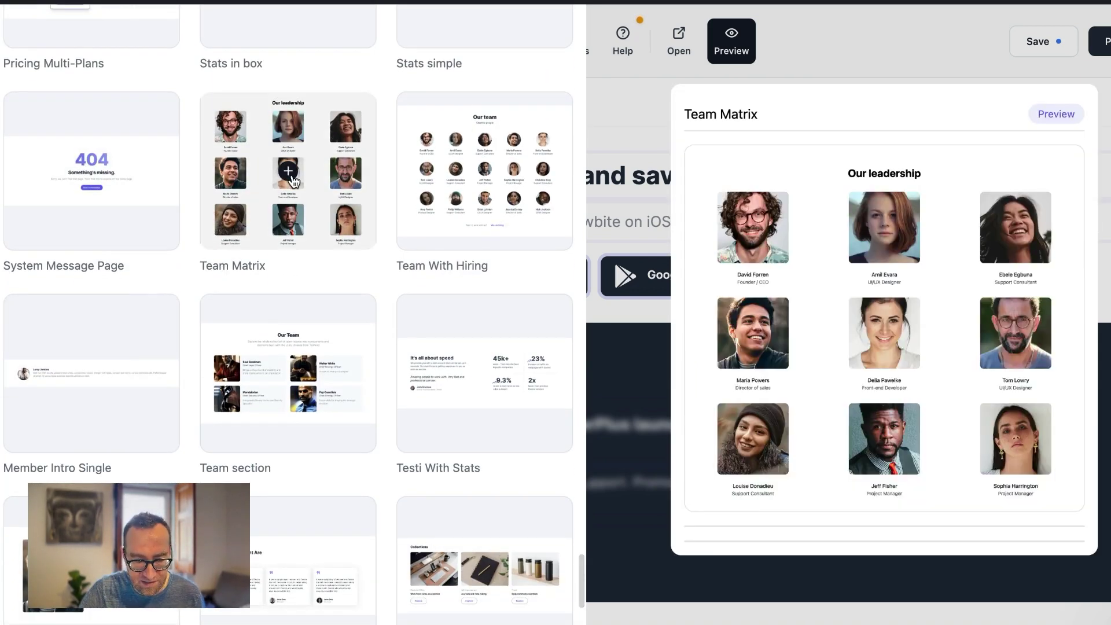
scroll(283, 186, "down", 6)
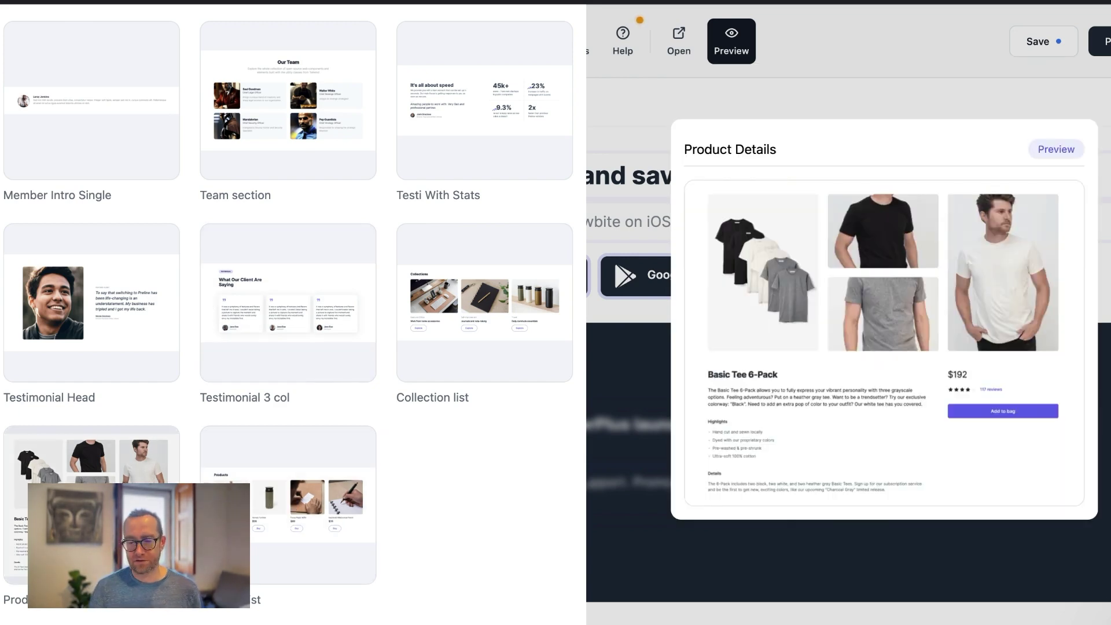
Close the block library and bring up the Design options for mode, font and colour palette.
left_click(626, 111)
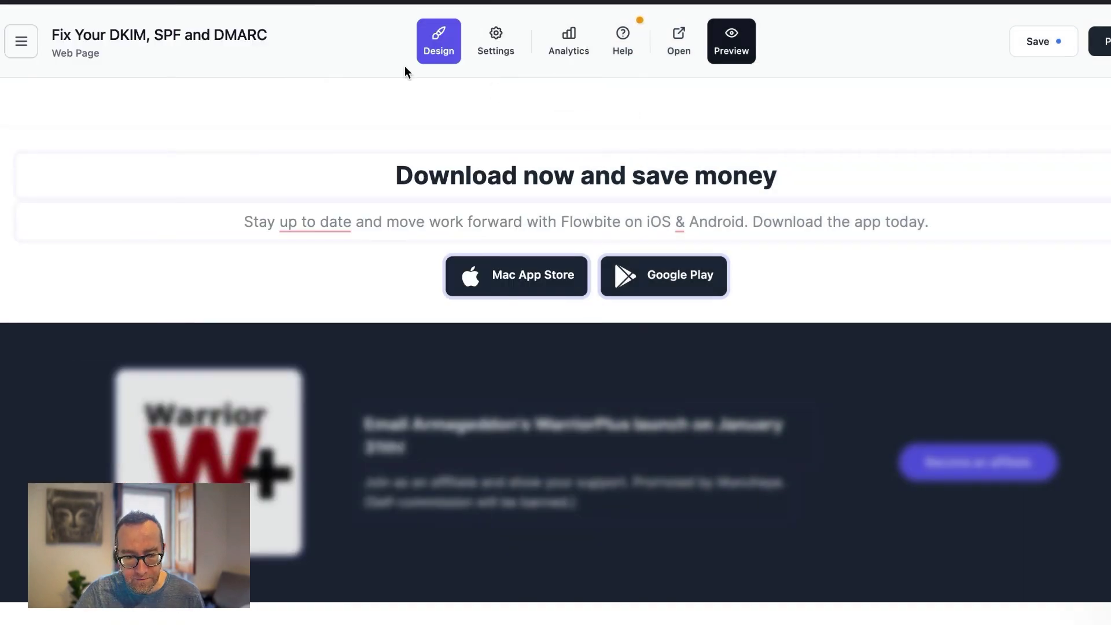
left_click(422, 32)
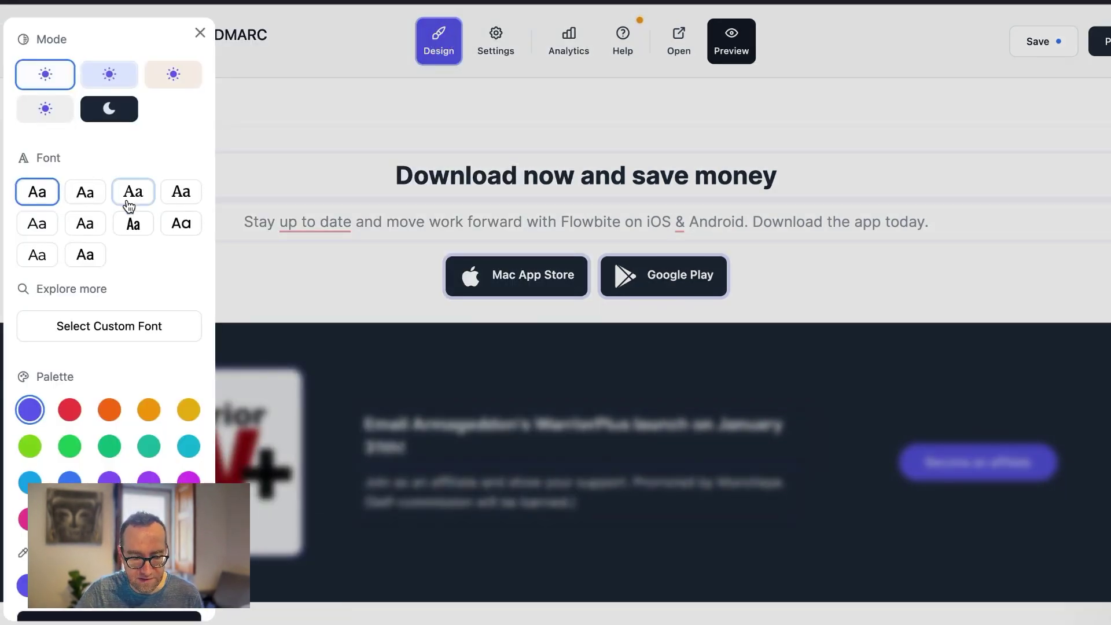
scroll(110, 304, "down", 1)
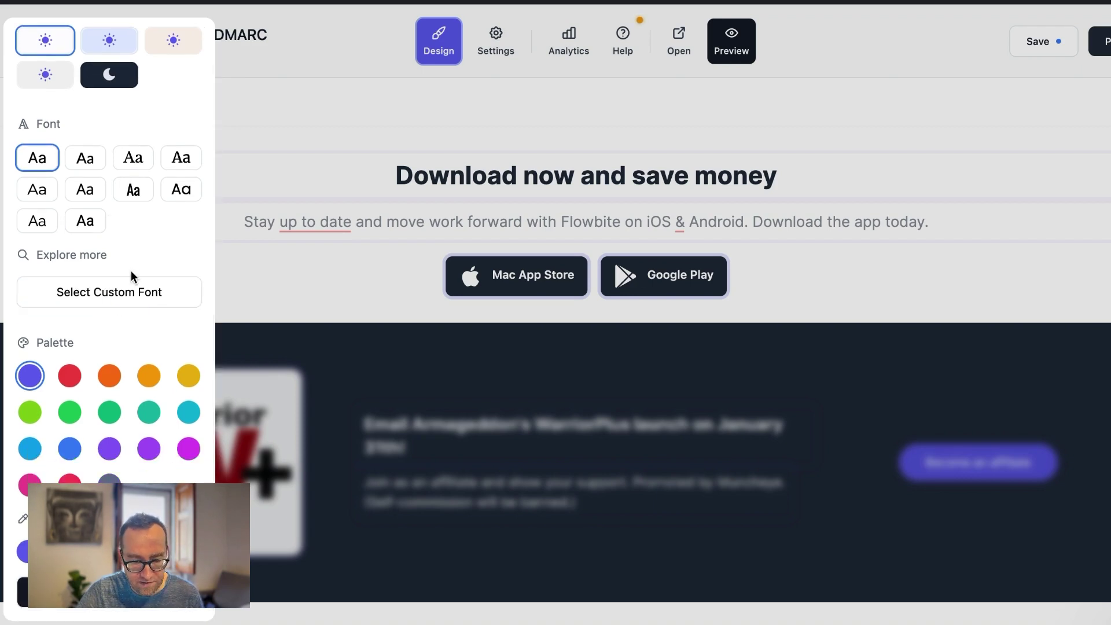
Review the page Settings and its CUSTOM CODE header code, then close them and open All Pages.
left_click(327, 44)
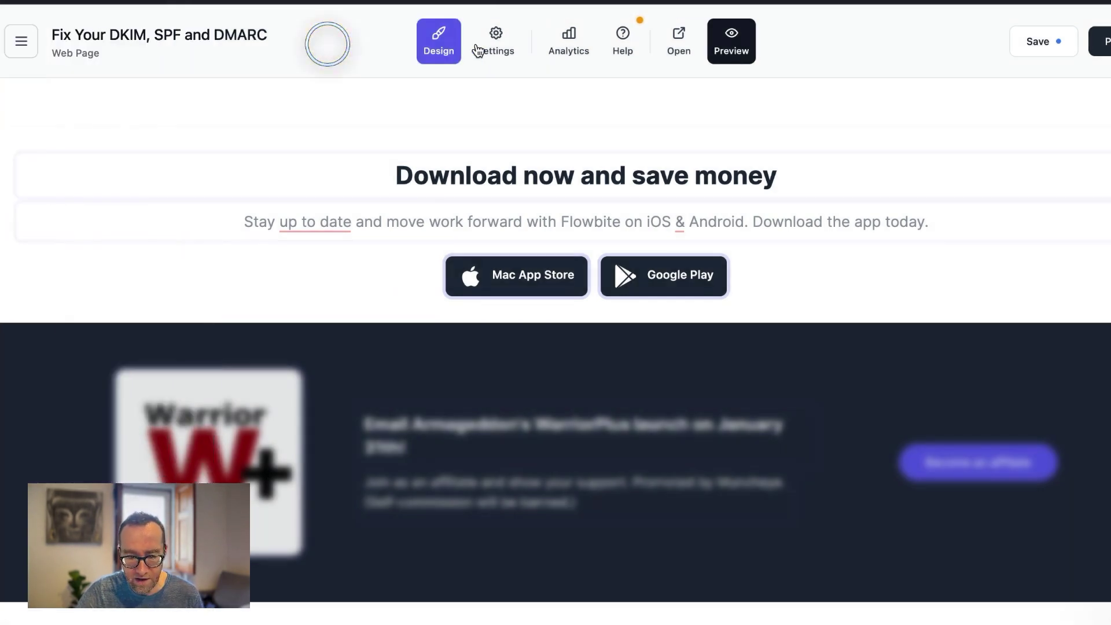
left_click(508, 45)
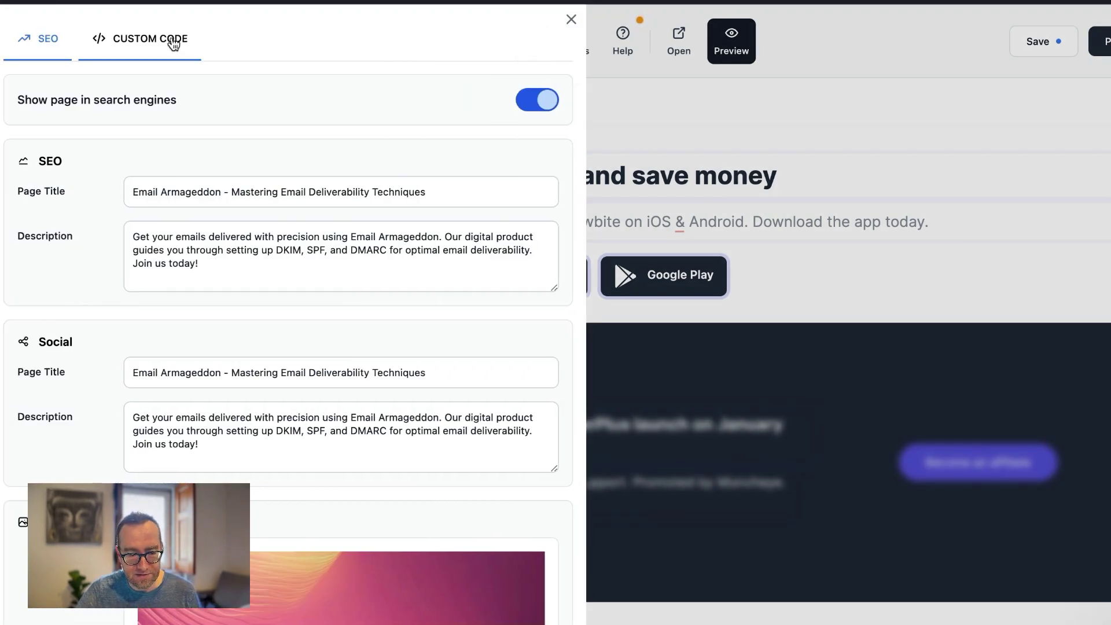
left_click(169, 38)
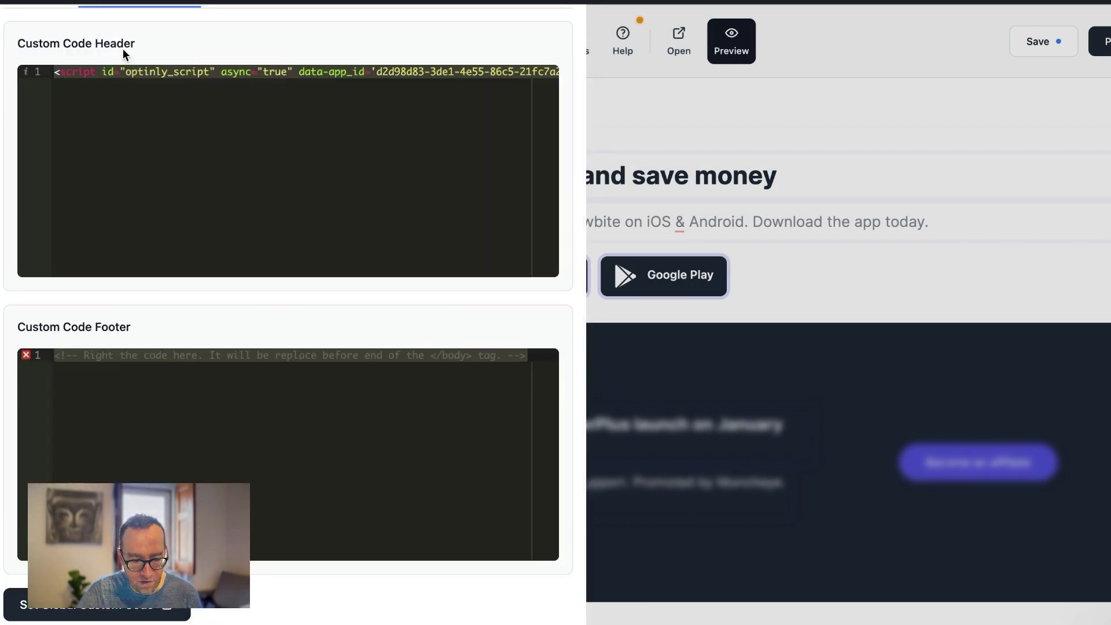
left_click(659, 135)
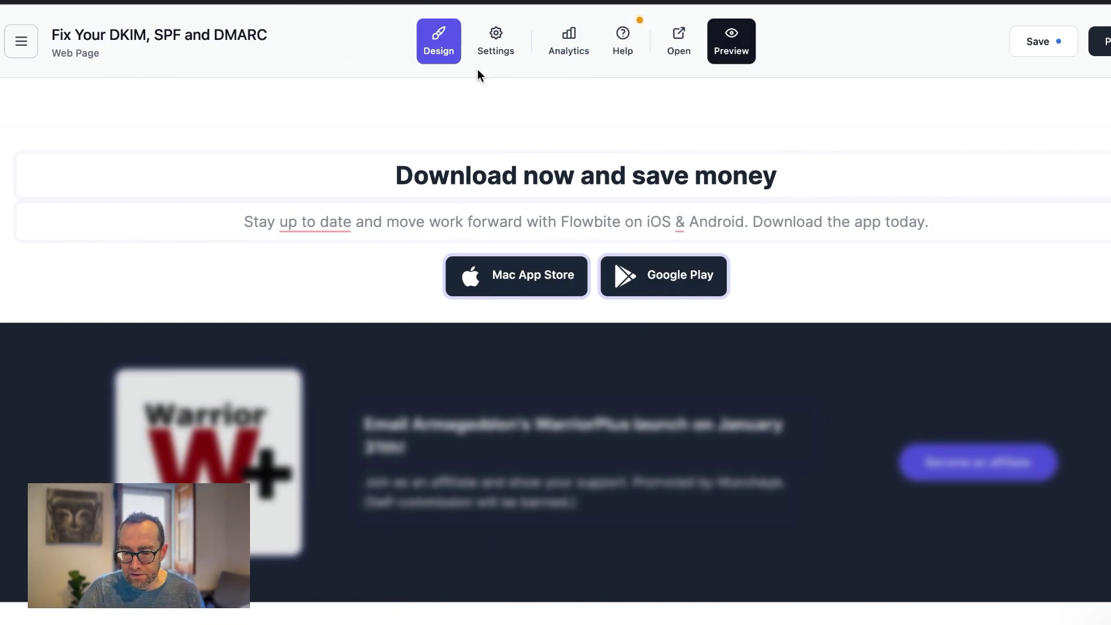
left_click(30, 41)
Leave the editor without saving and return to the list of all websites.
left_click(33, 41)
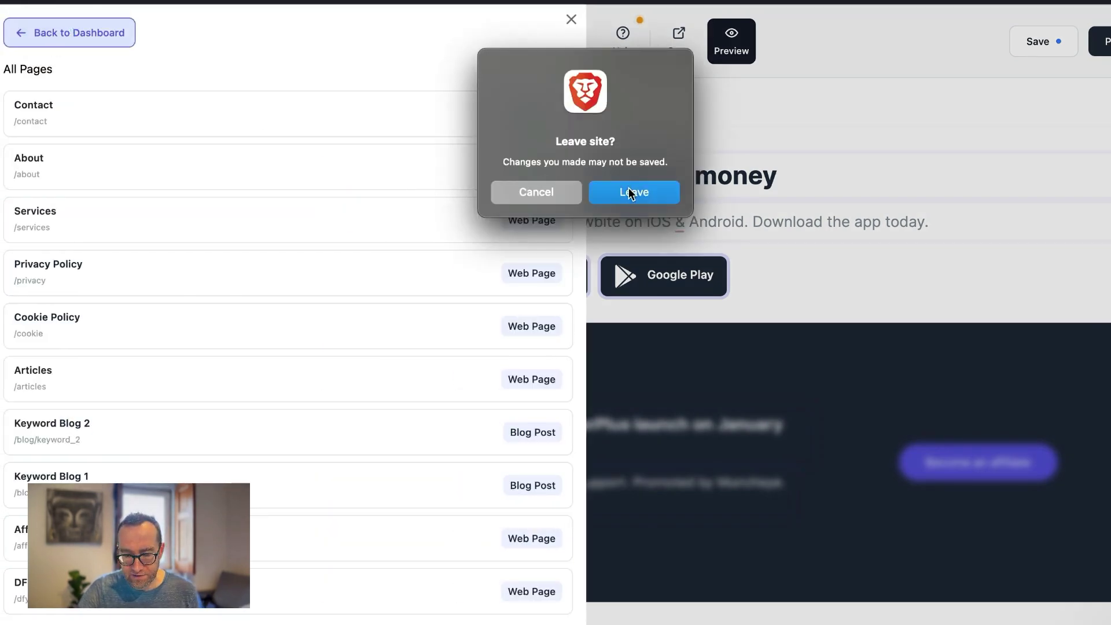
left_click(629, 190)
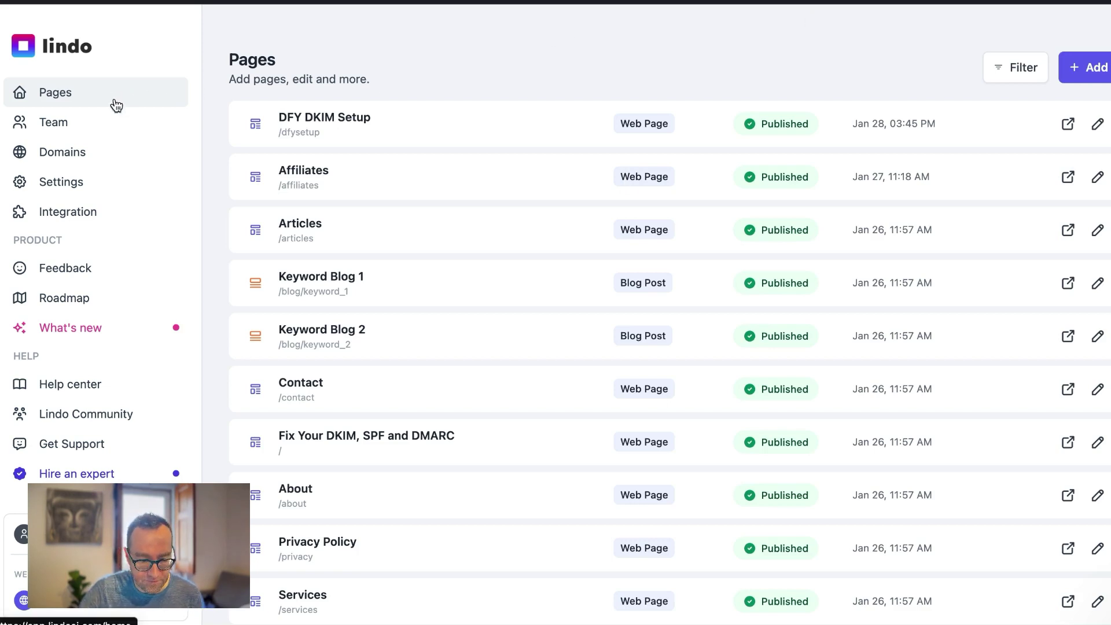
left_click(77, 56)
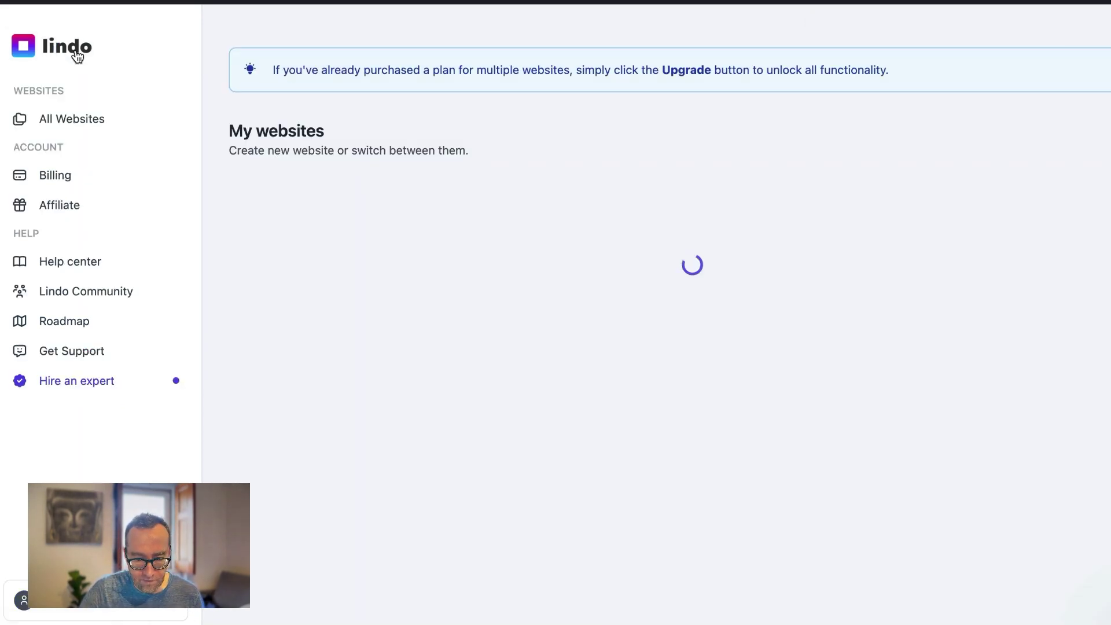
Create a new website with business name ChipsRUs and subdomain chipsrus.
left_click(1045, 140)
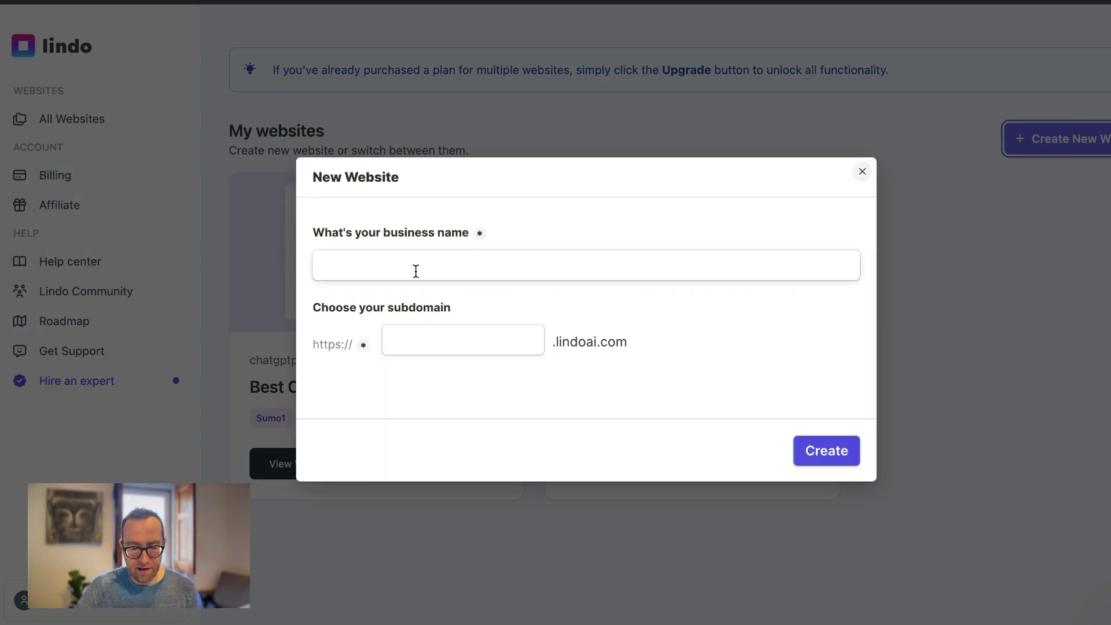
left_click(416, 270)
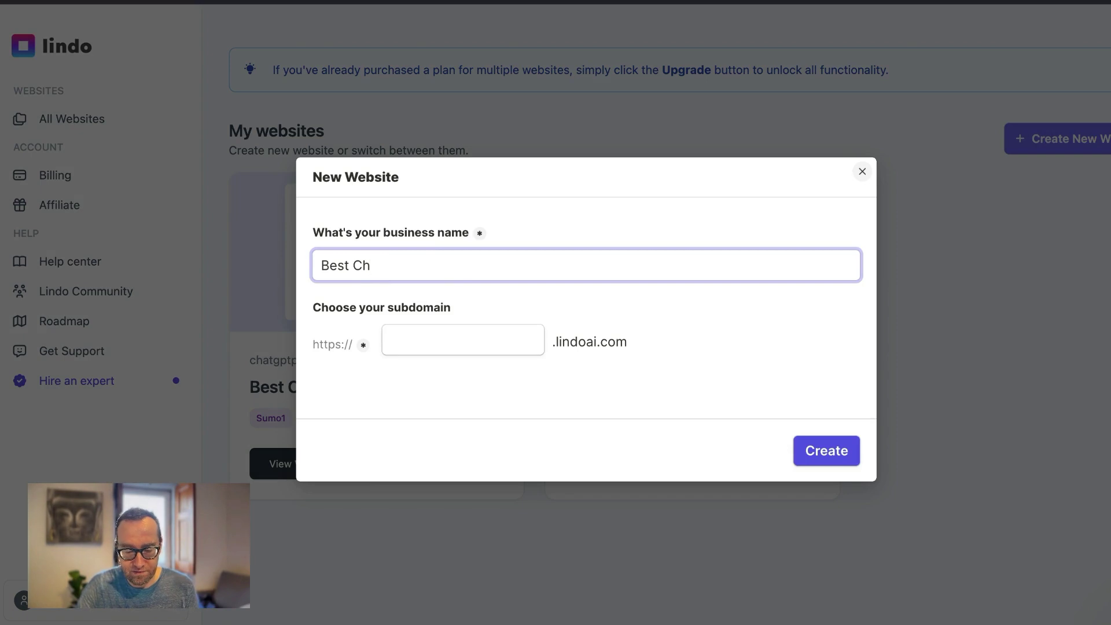
key("BackSpace")
key("BackSpace")
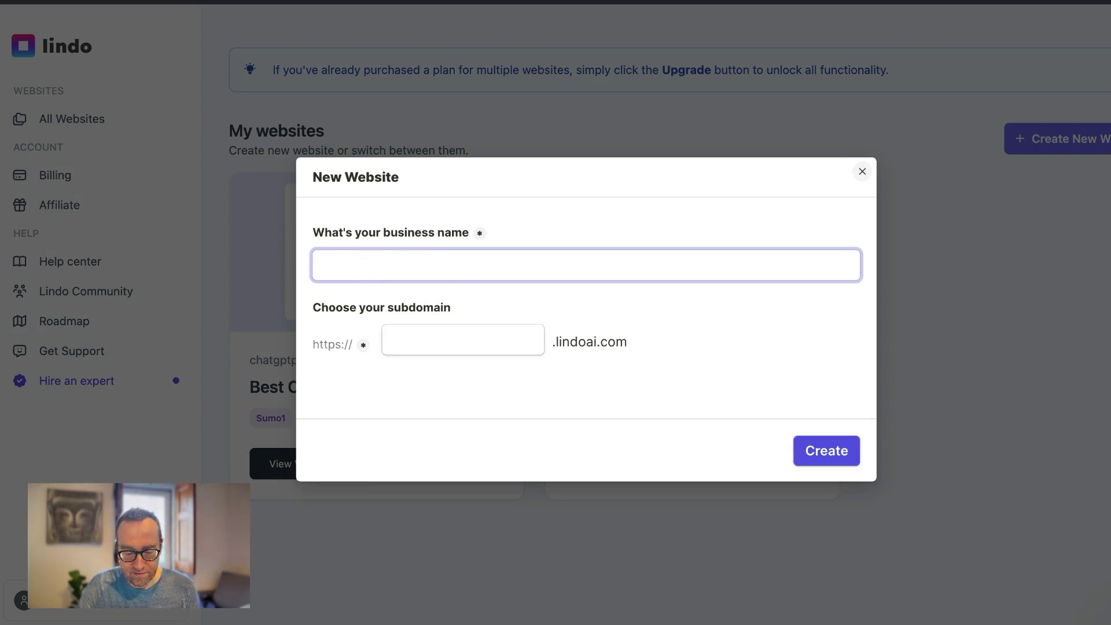
type("ChipsRUs")
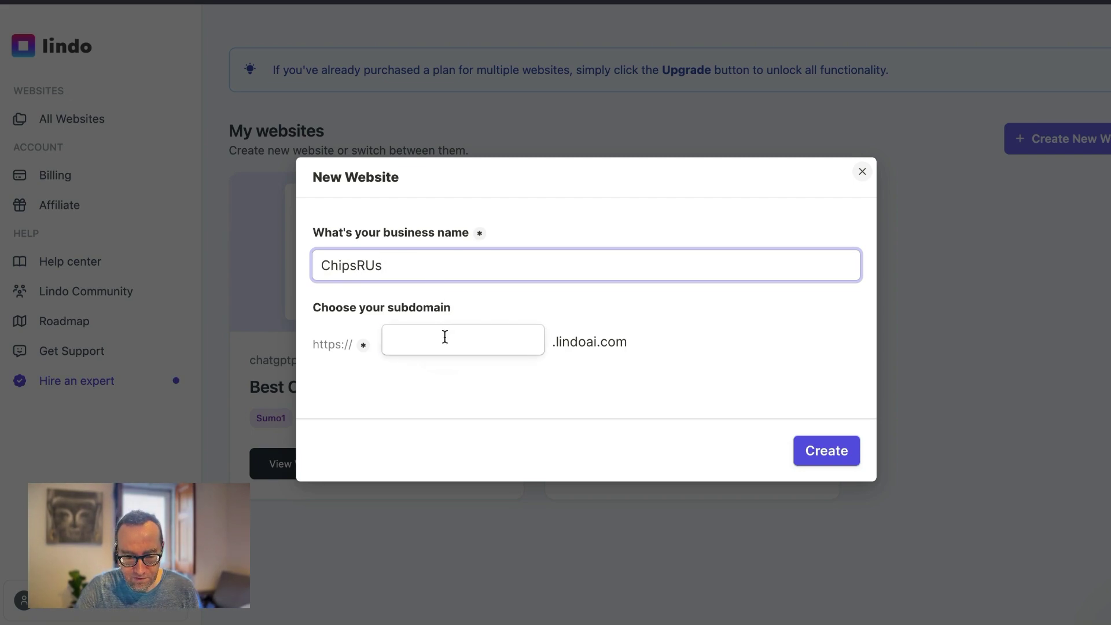
left_click(445, 337)
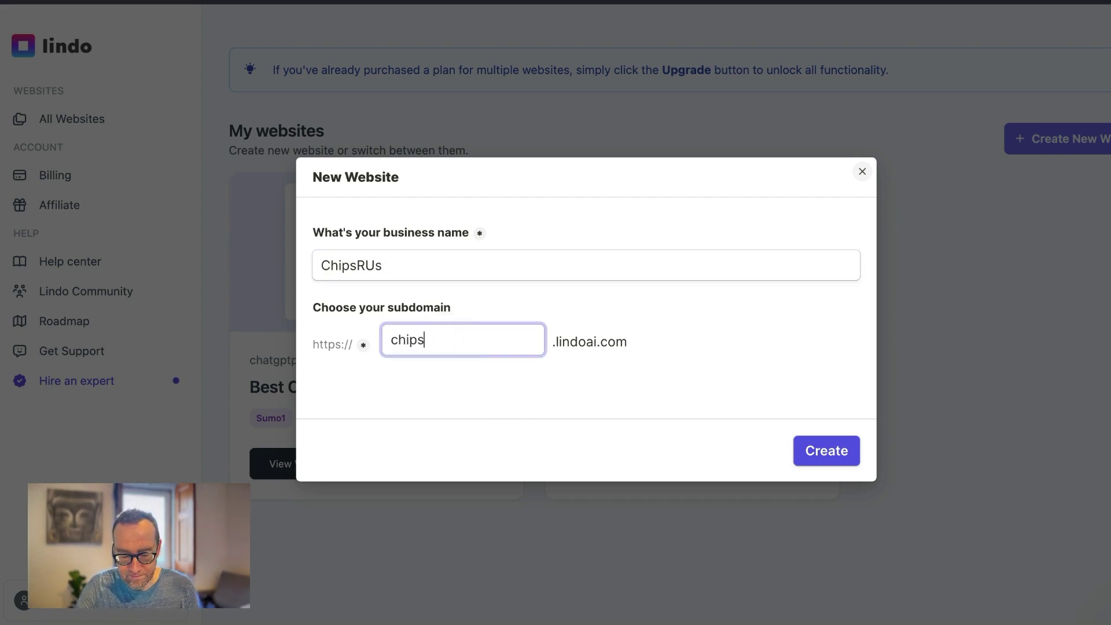
left_click(820, 452)
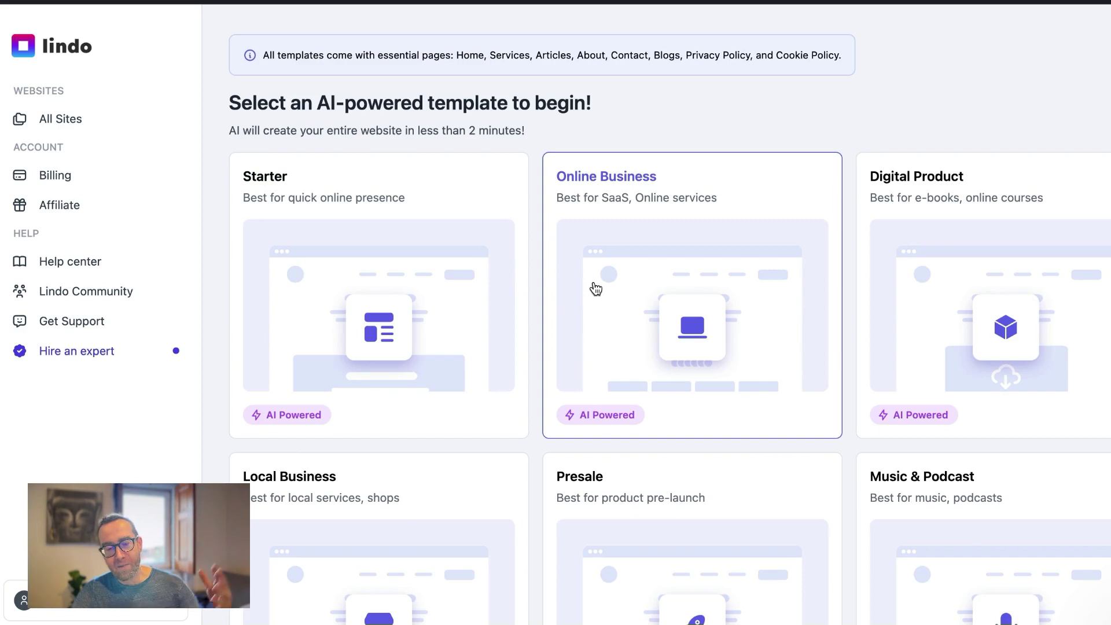
scroll(590, 288, "down", 2)
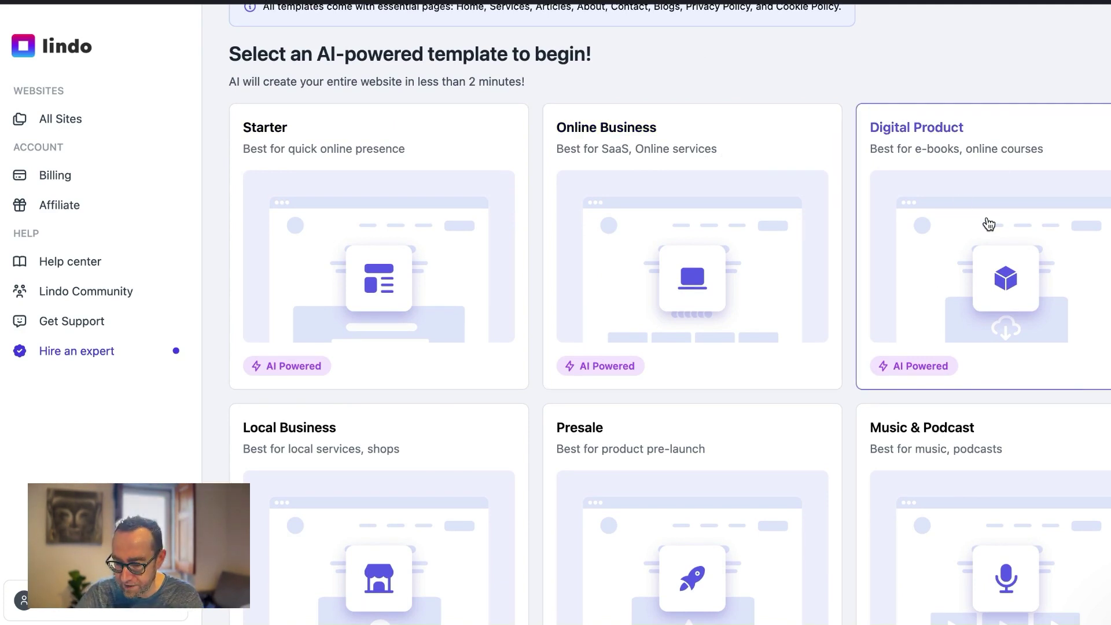
scroll(989, 224, "down", 1)
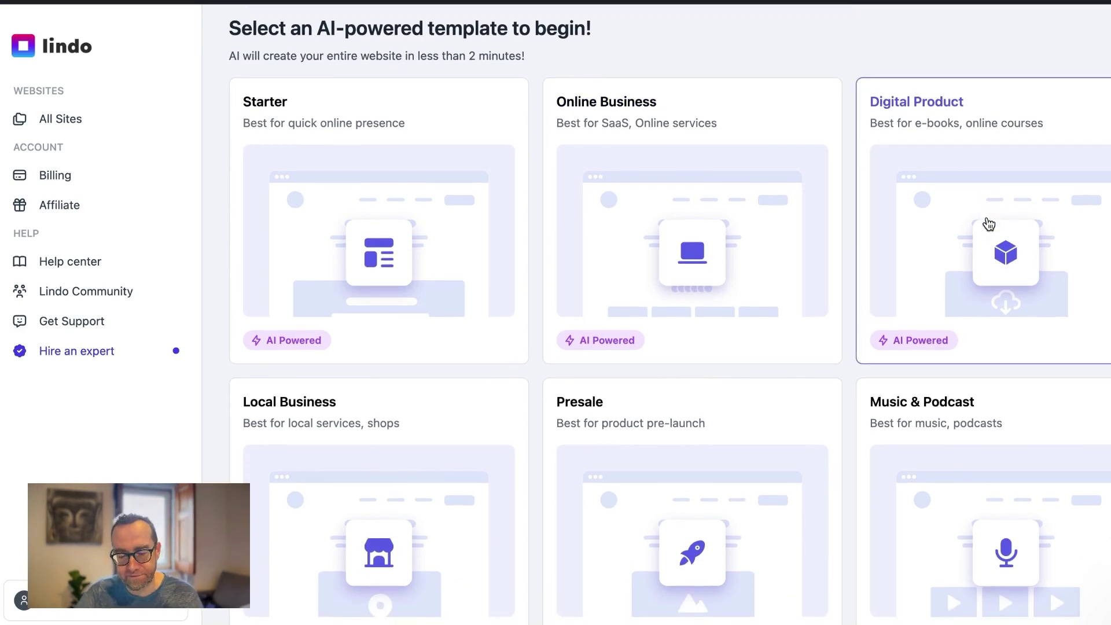
scroll(988, 224, "down", 5)
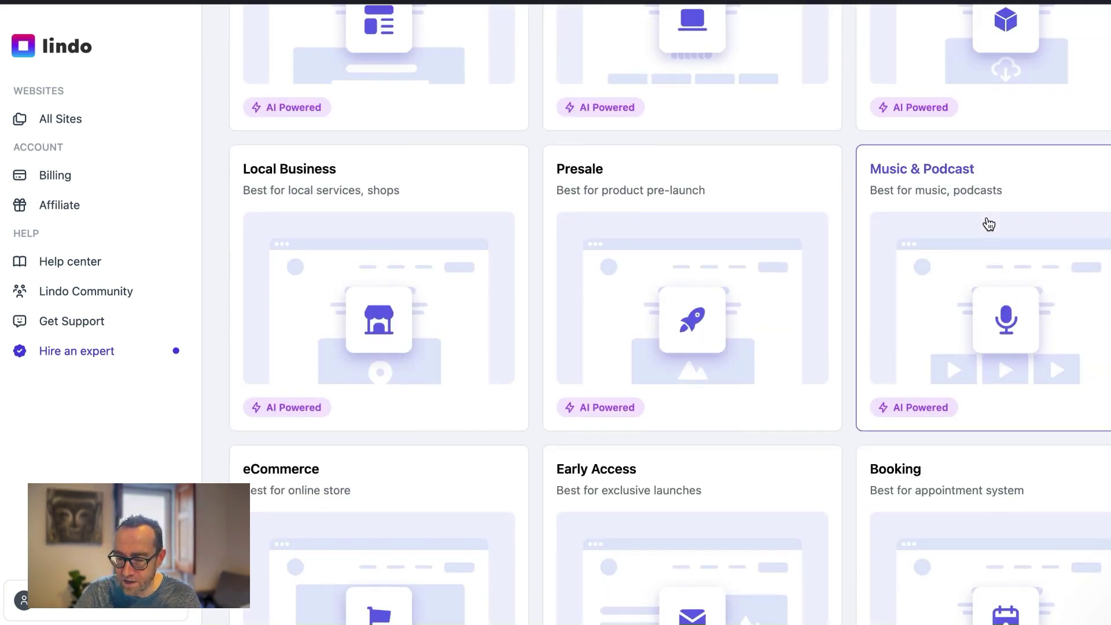
scroll(954, 137, "up", 3)
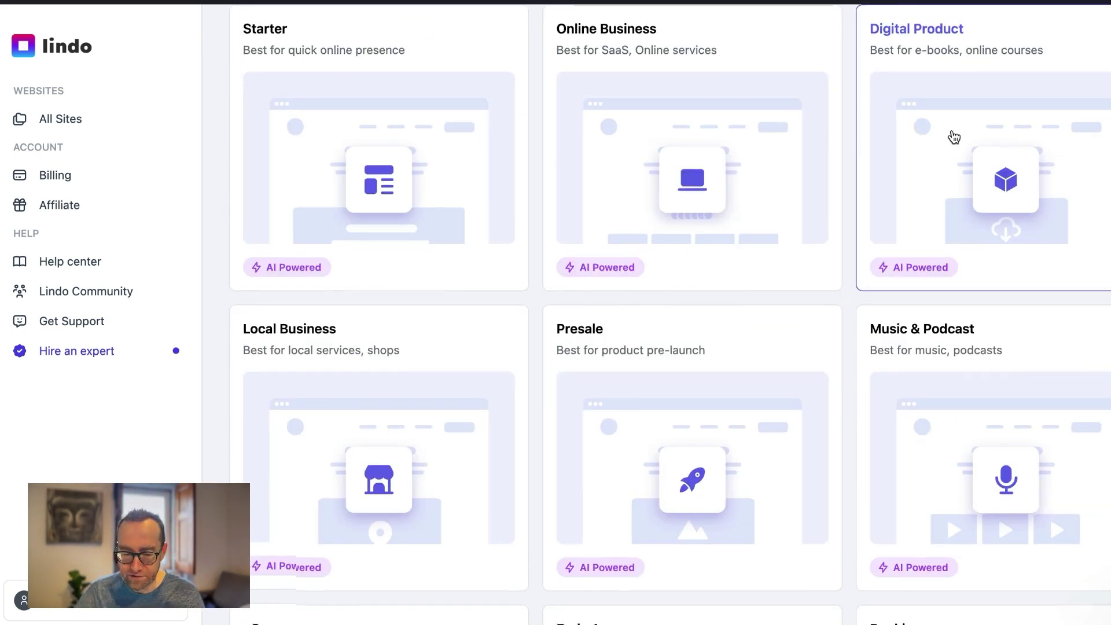
scroll(954, 137, "down", 8)
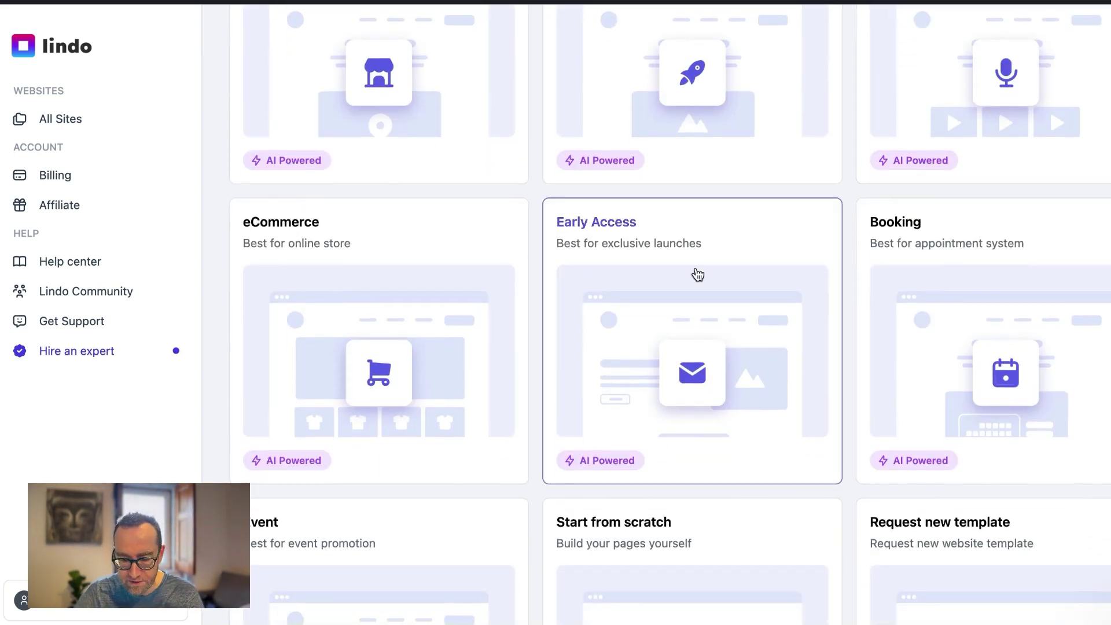
scroll(697, 274, "down", 3)
scroll(464, 302, "up", 12)
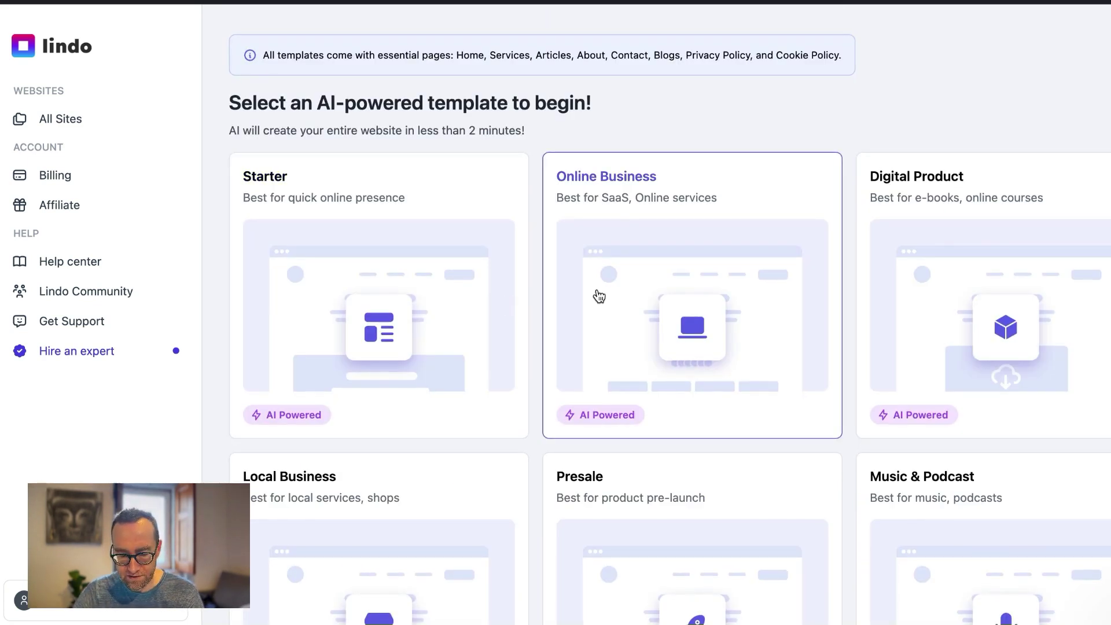
left_click(616, 295)
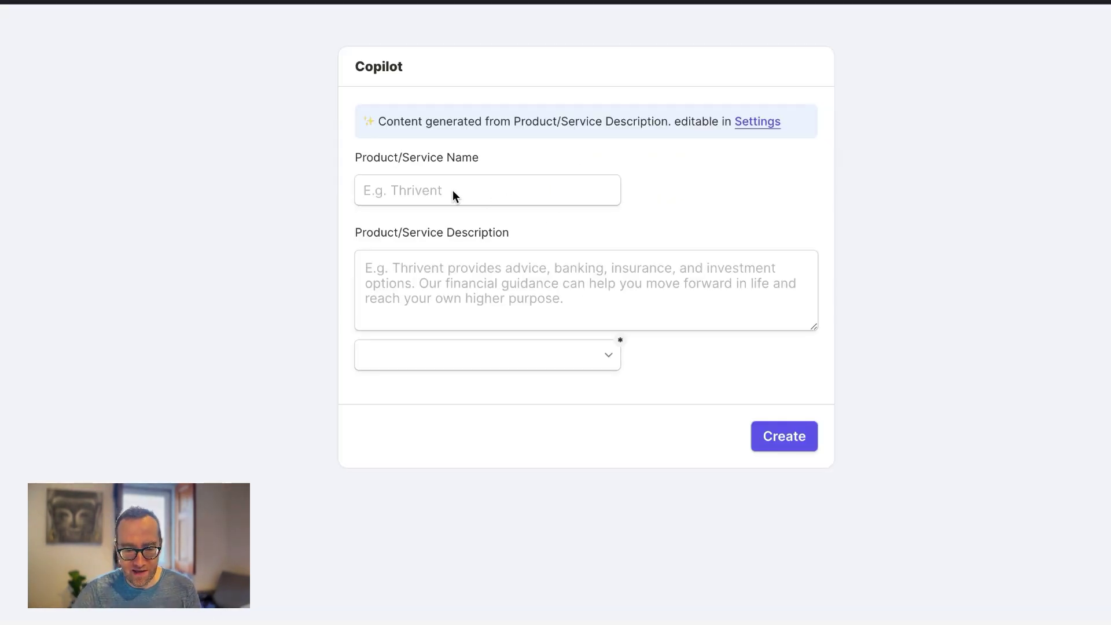
Describe ChipsRUs as the best soft, juicy chocolate chip cookies with the creamiest milk, then generate the site.
left_click(422, 191)
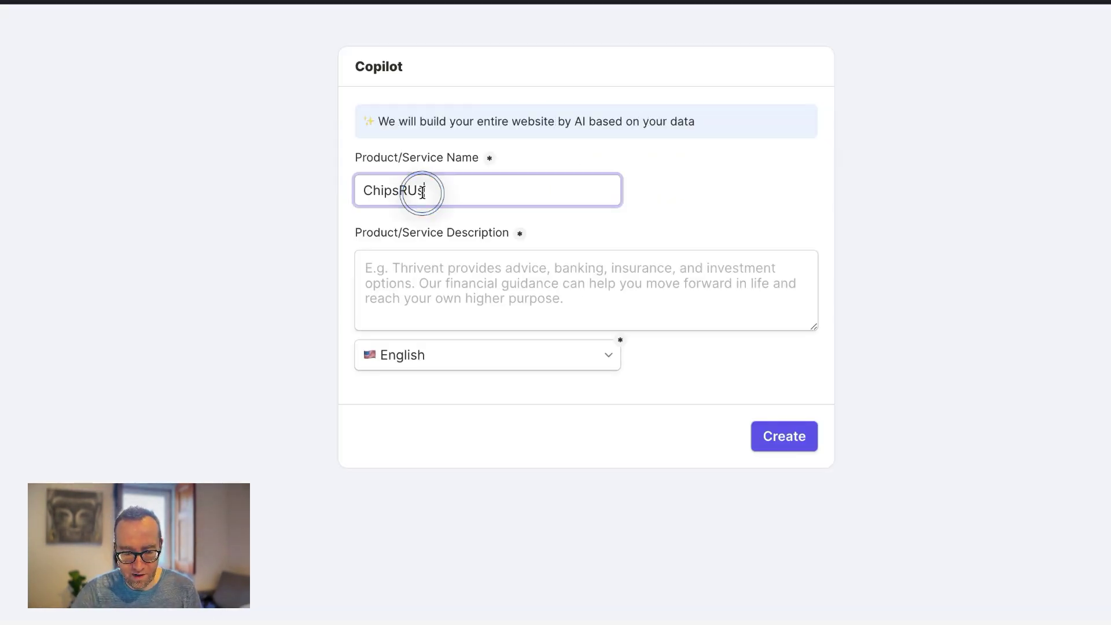
left_click(447, 279)
type("We ")
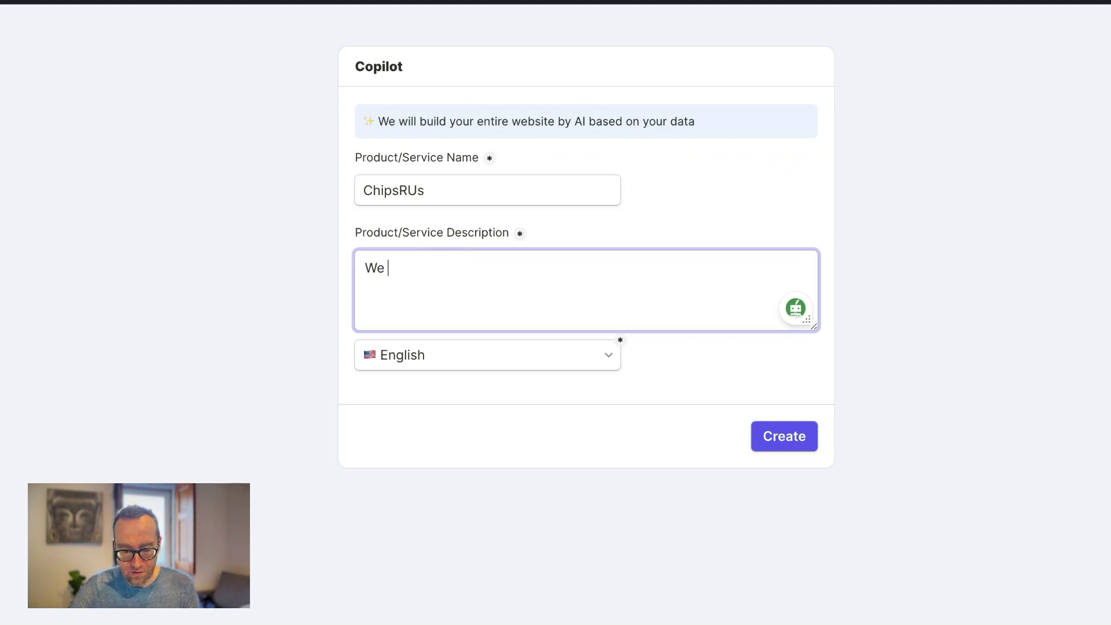
type("made the best ")
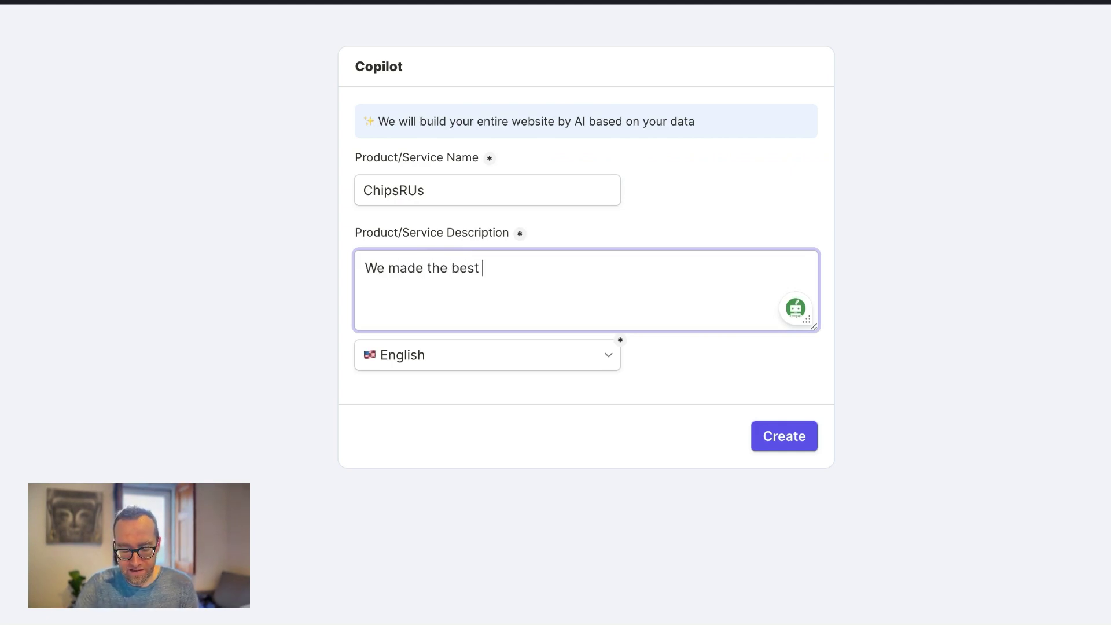
type("chochalte ")
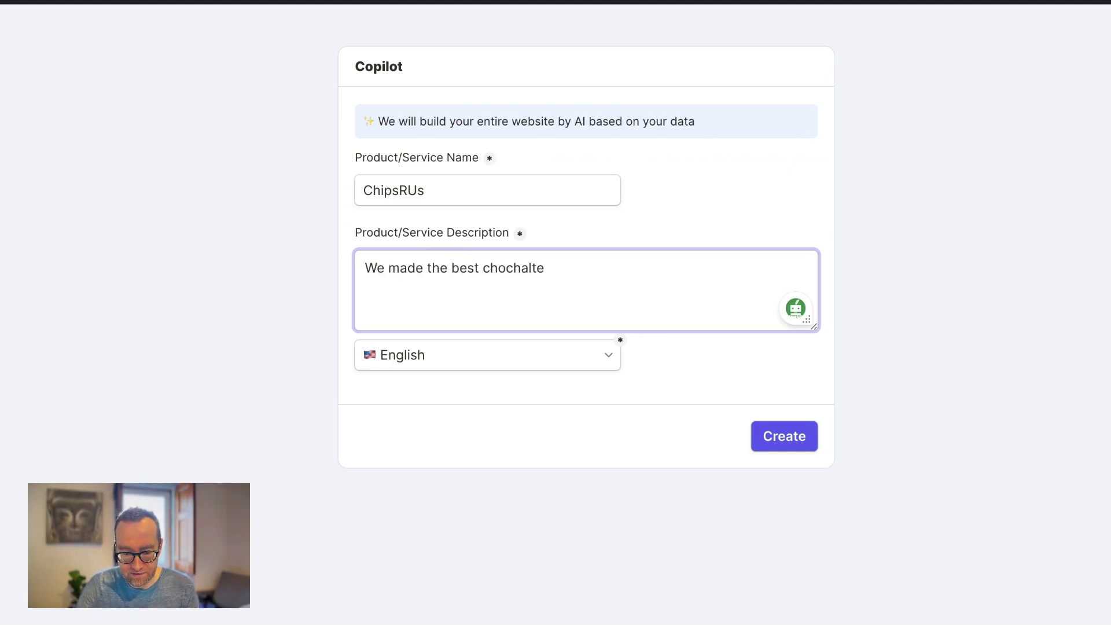
key("BackSpace")
key("BackSpace")
key("BackSpace")
key("BackSpace")
key("BackSpace")
type("late")
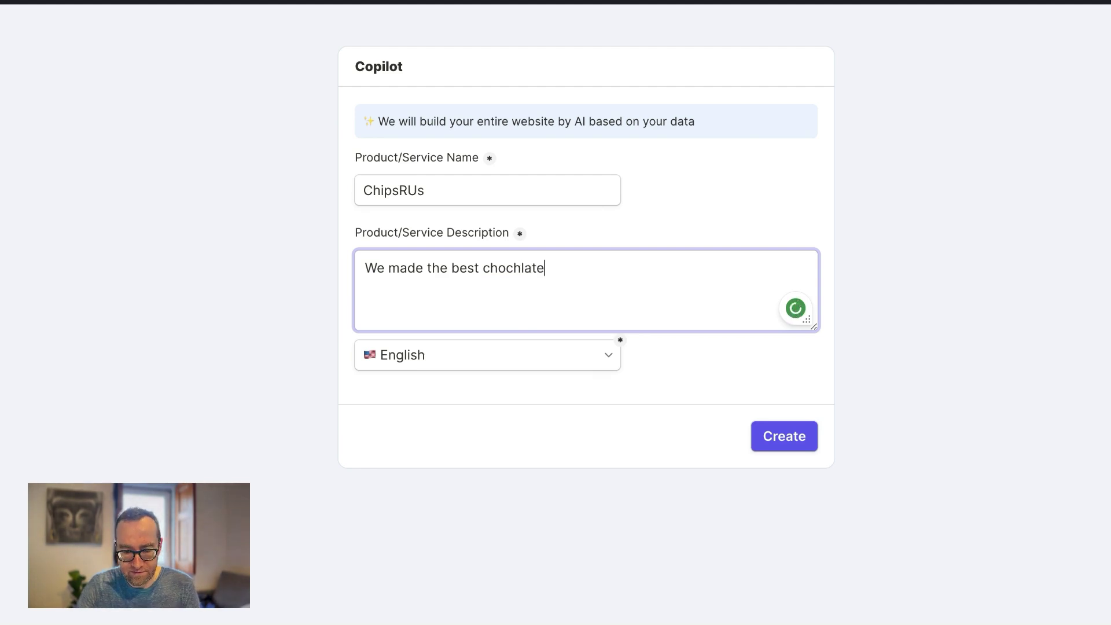
key("BackSpace")
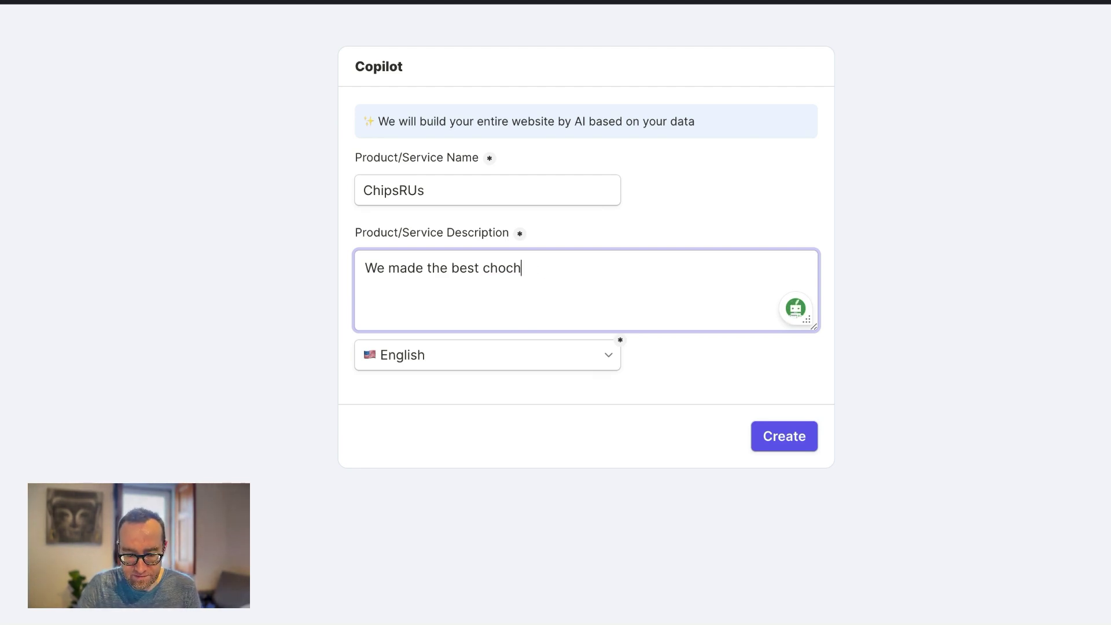
type("olate chip")
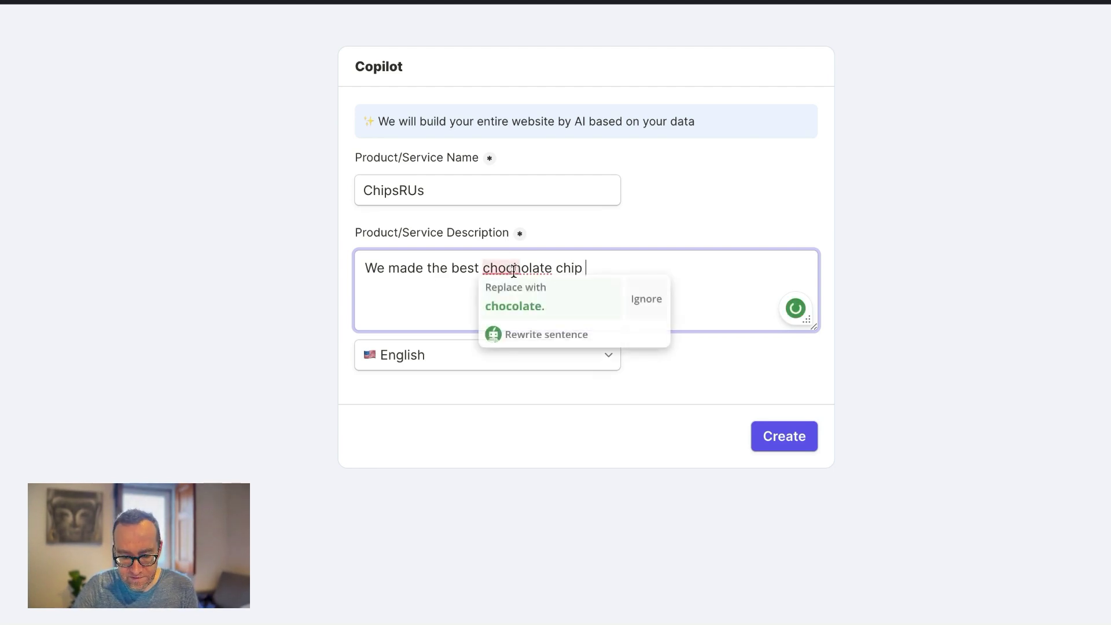
left_click(526, 302)
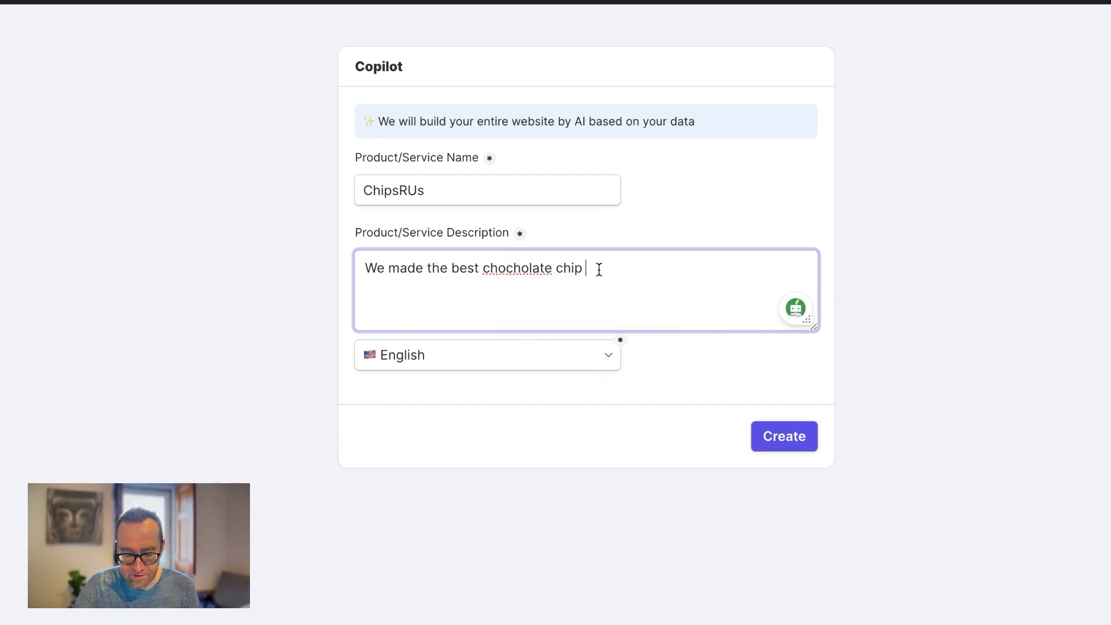
type("p cookies you")
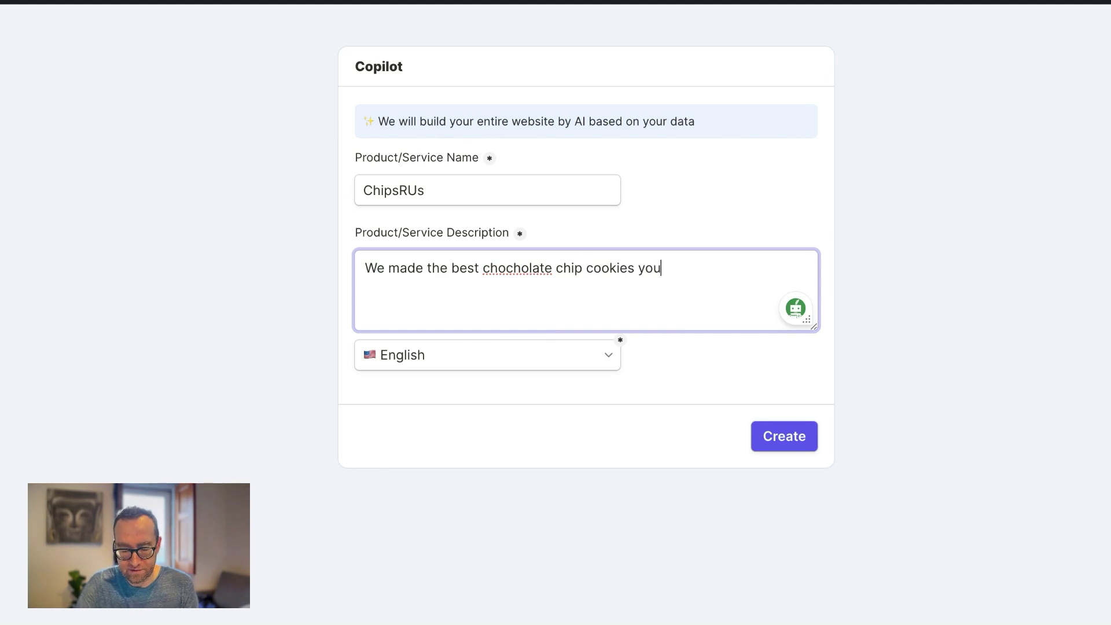
type(" have ever ha")
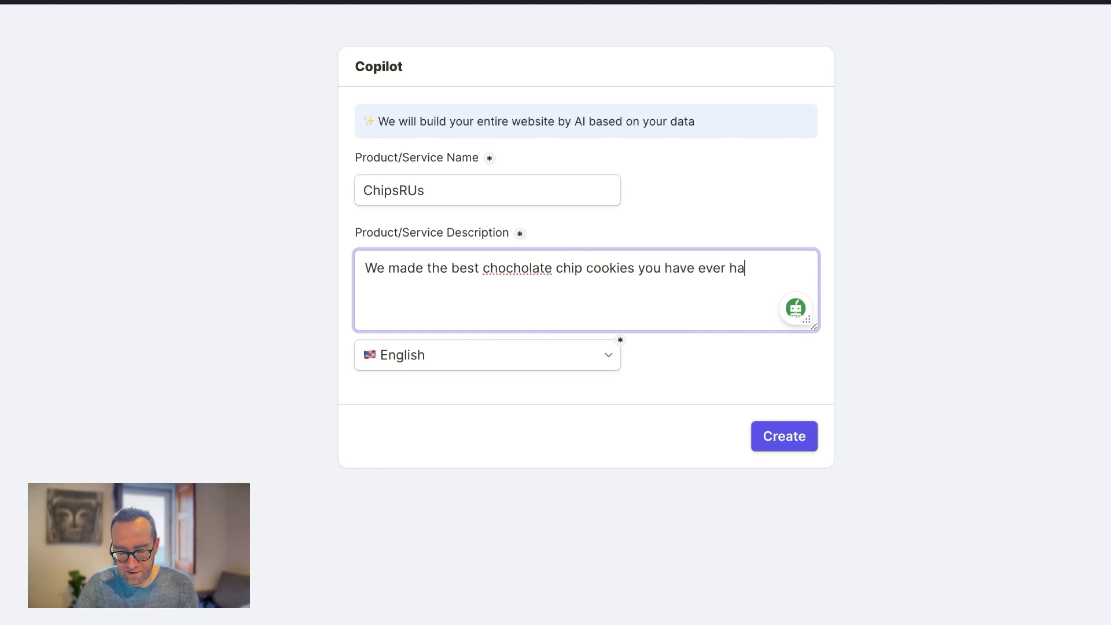
type("d. Soft, ")
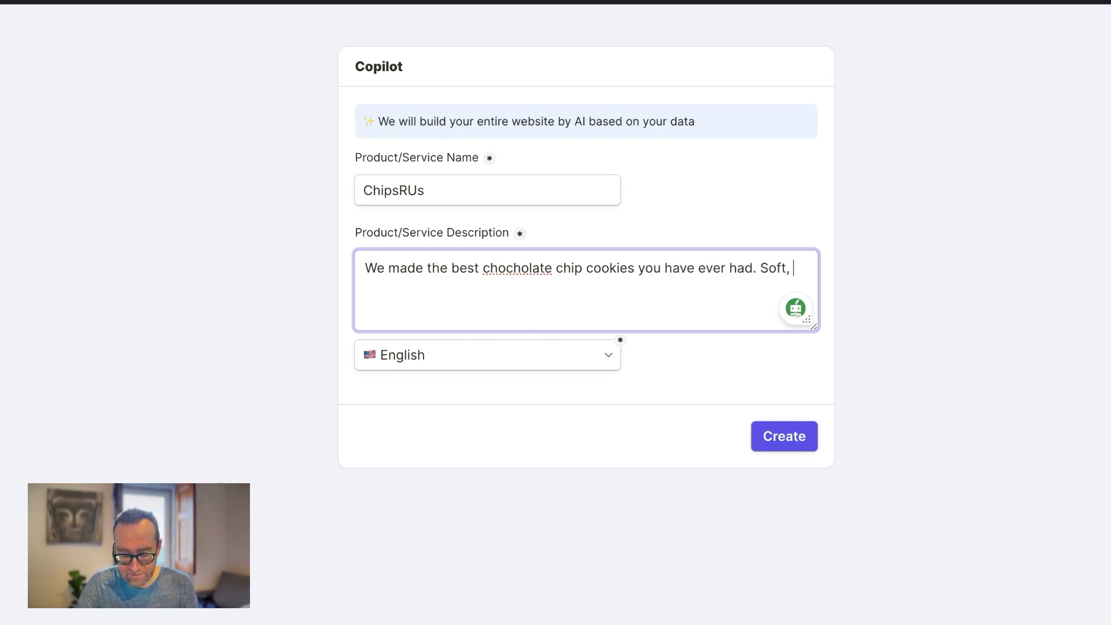
type("juicy")
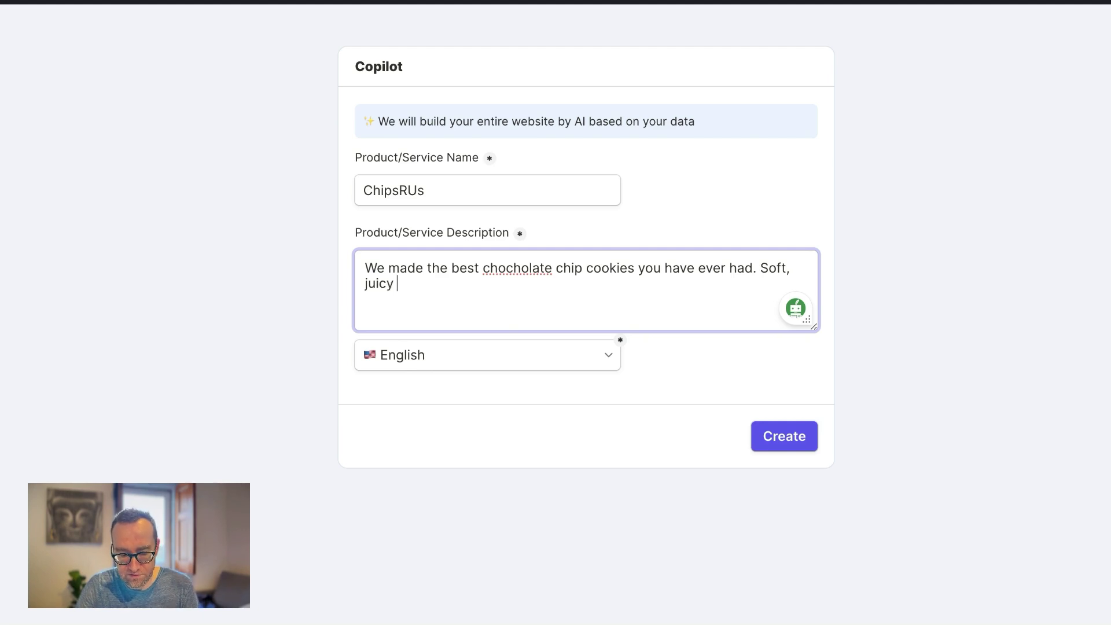
type(" cookies and the best")
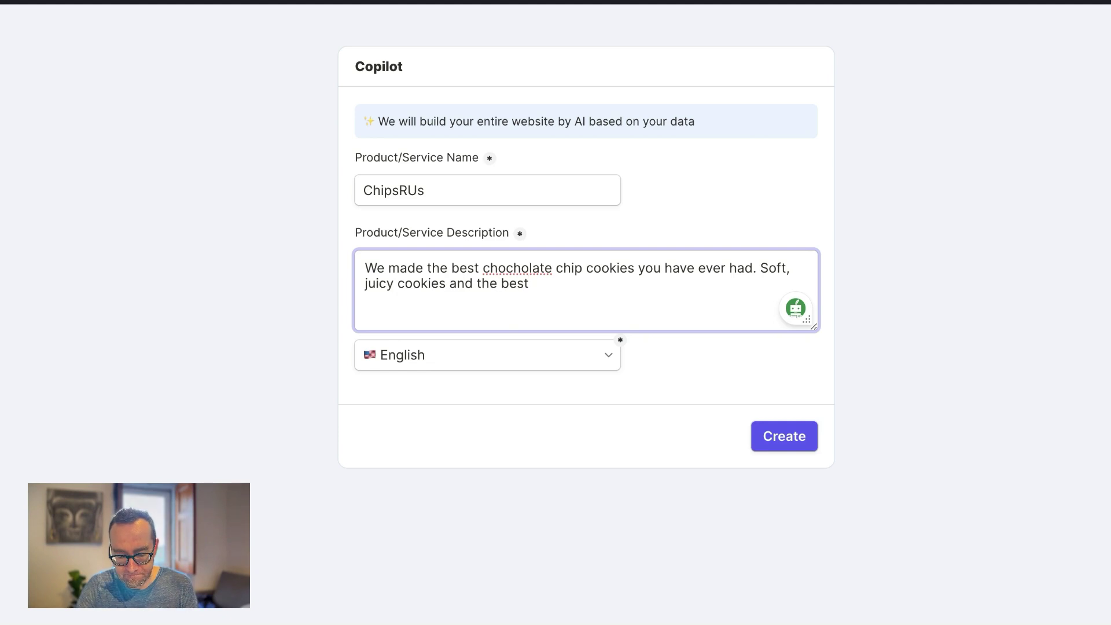
key("BackSpace")
type("s and the c")
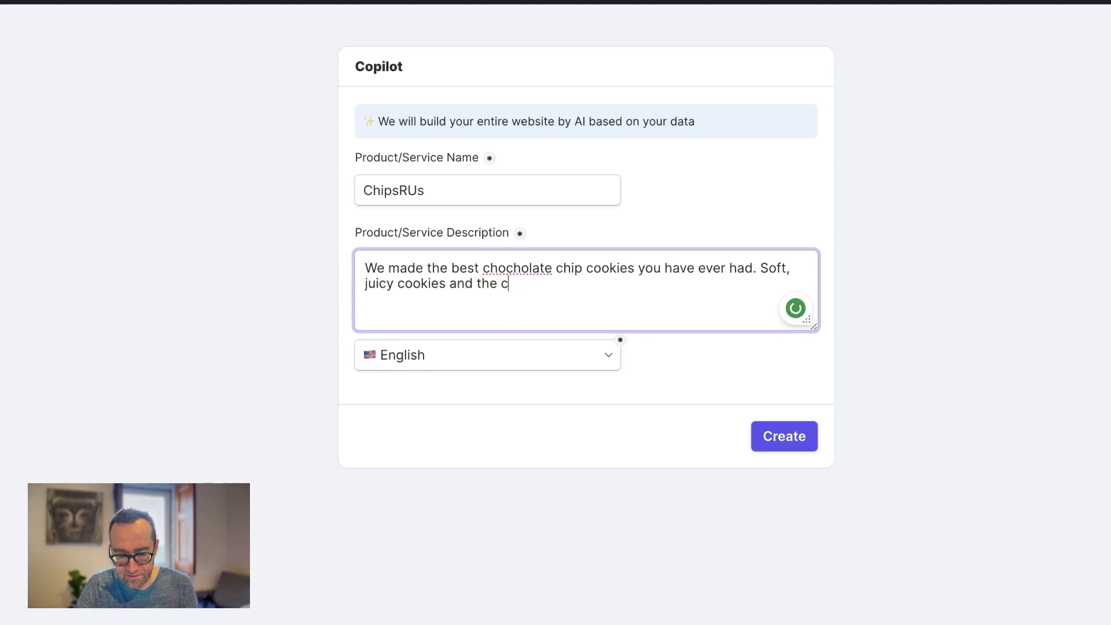
type("reamiest milk.")
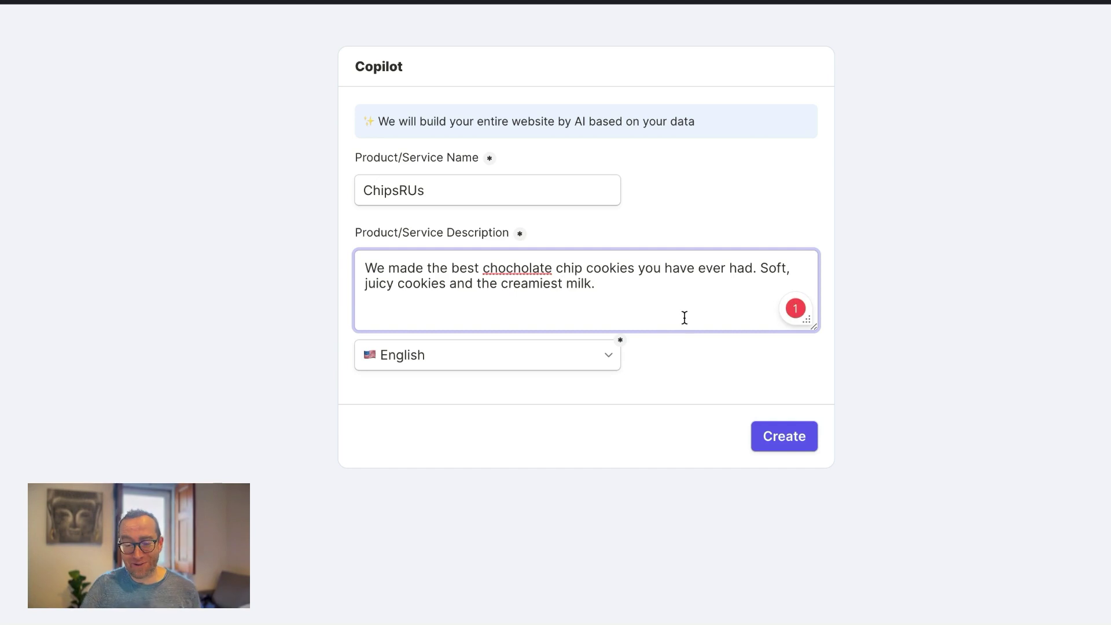
key("BackSpace")
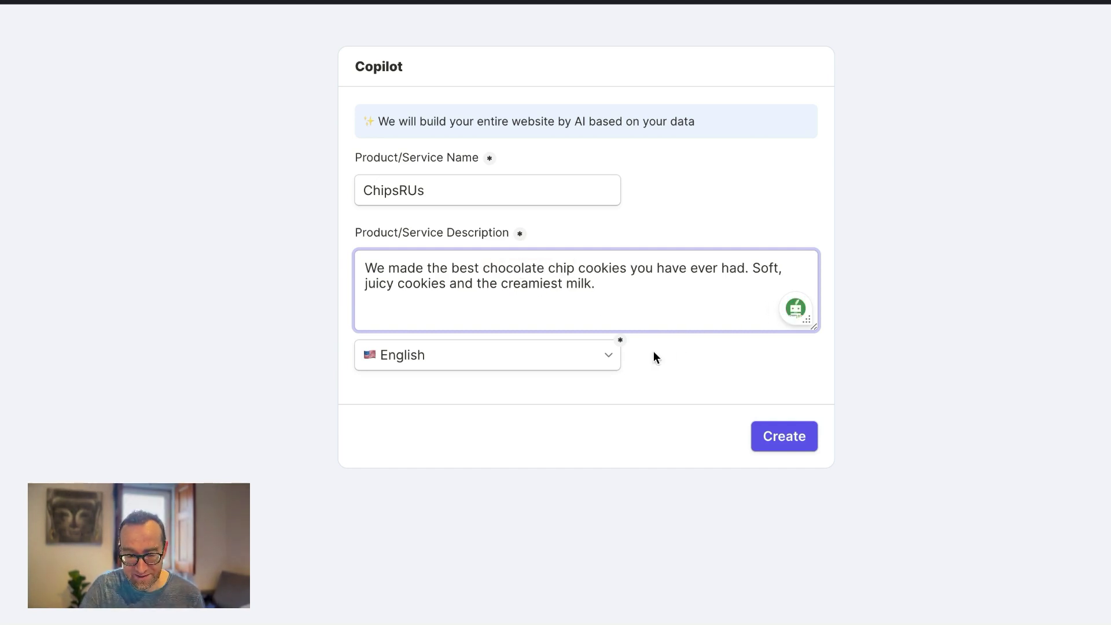
left_click(783, 434)
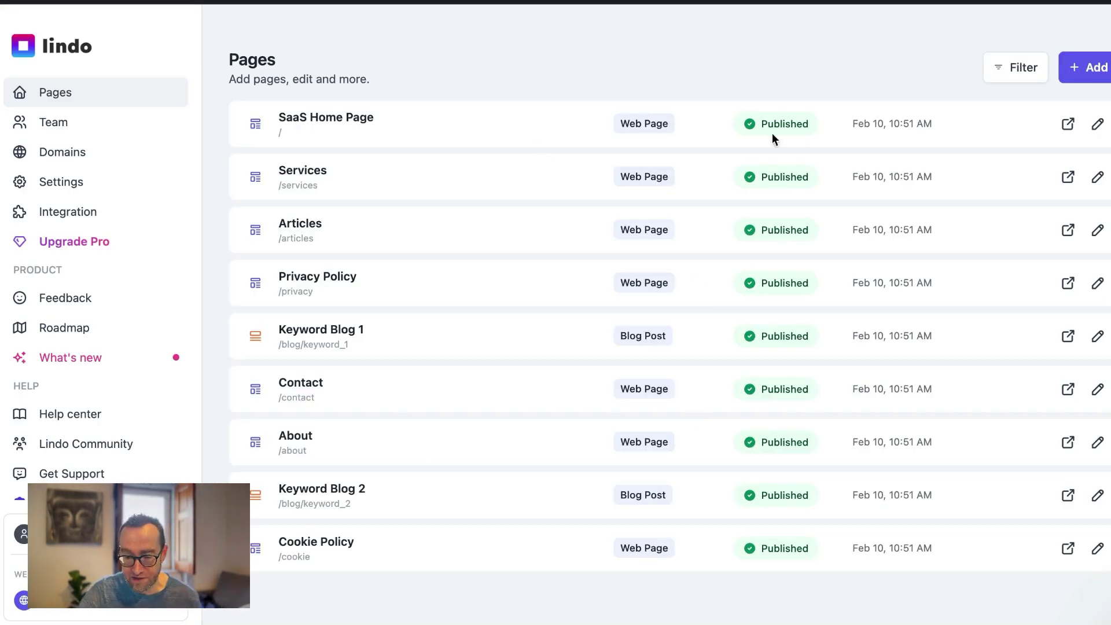
Open the live SaaS Home Page and scroll down from its 'Indulge in chocolate chip cookie bliss' hero.
left_click(1066, 125)
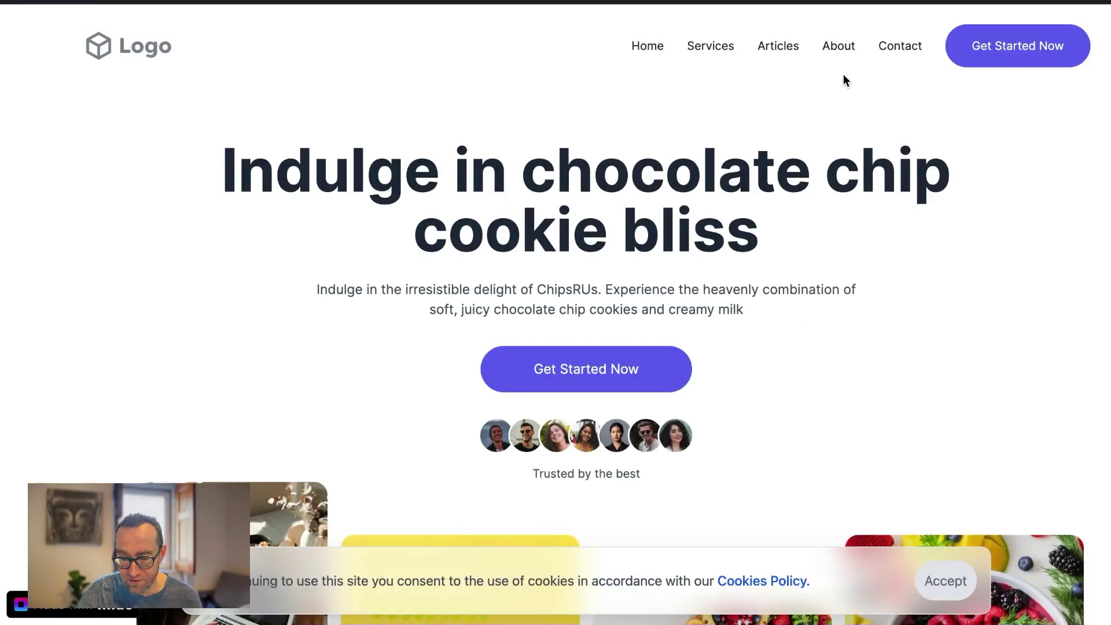
scroll(633, 216, "down", 2)
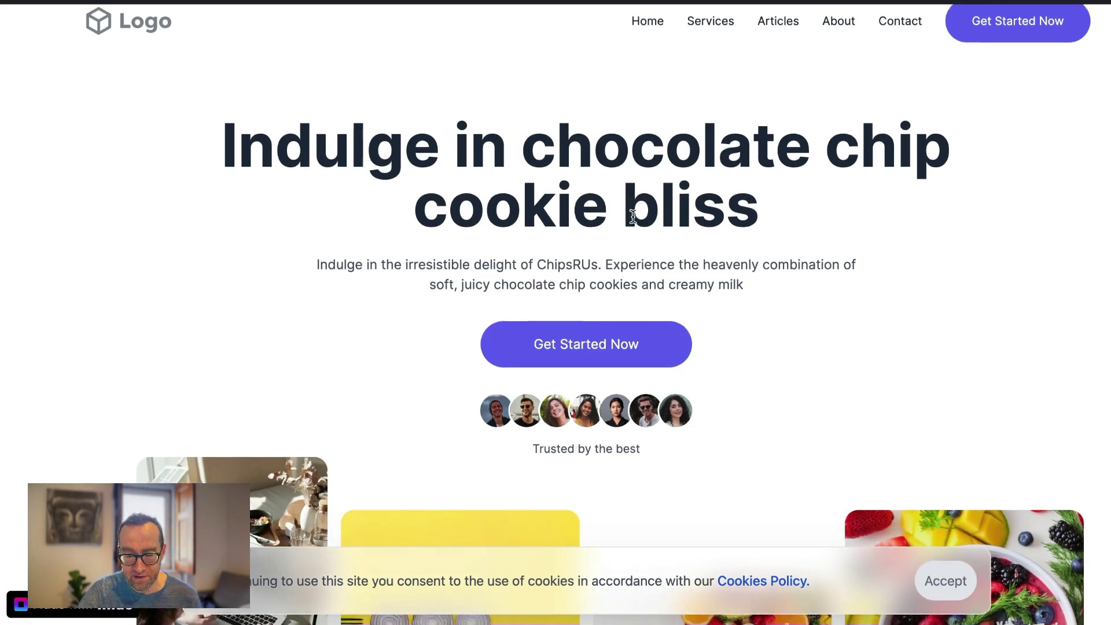
scroll(633, 216, "down", 1)
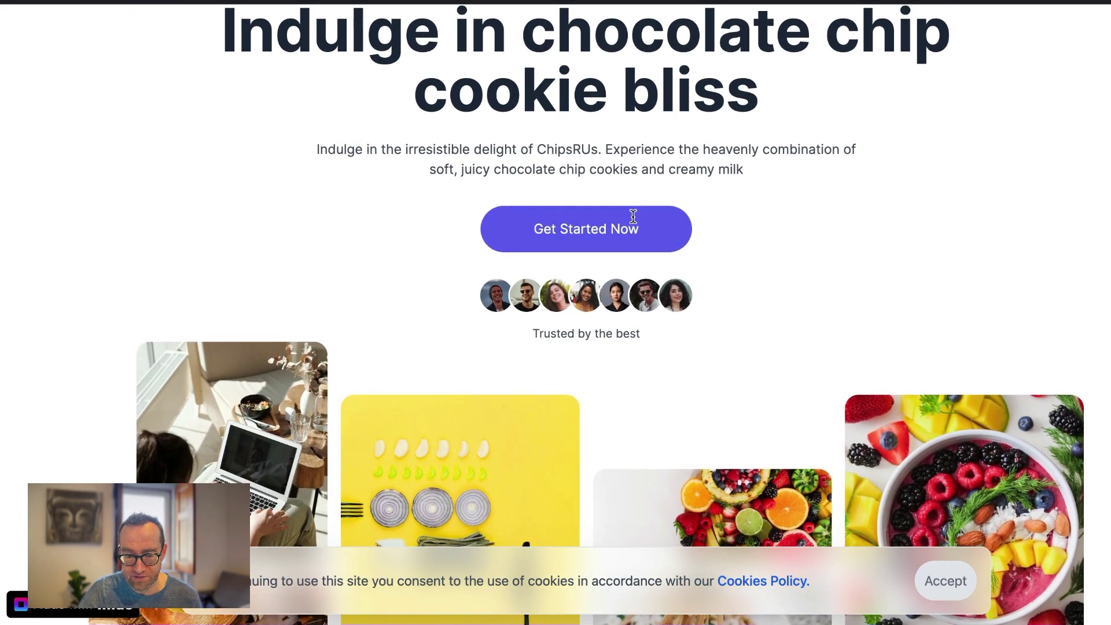
scroll(633, 216, "down", 5)
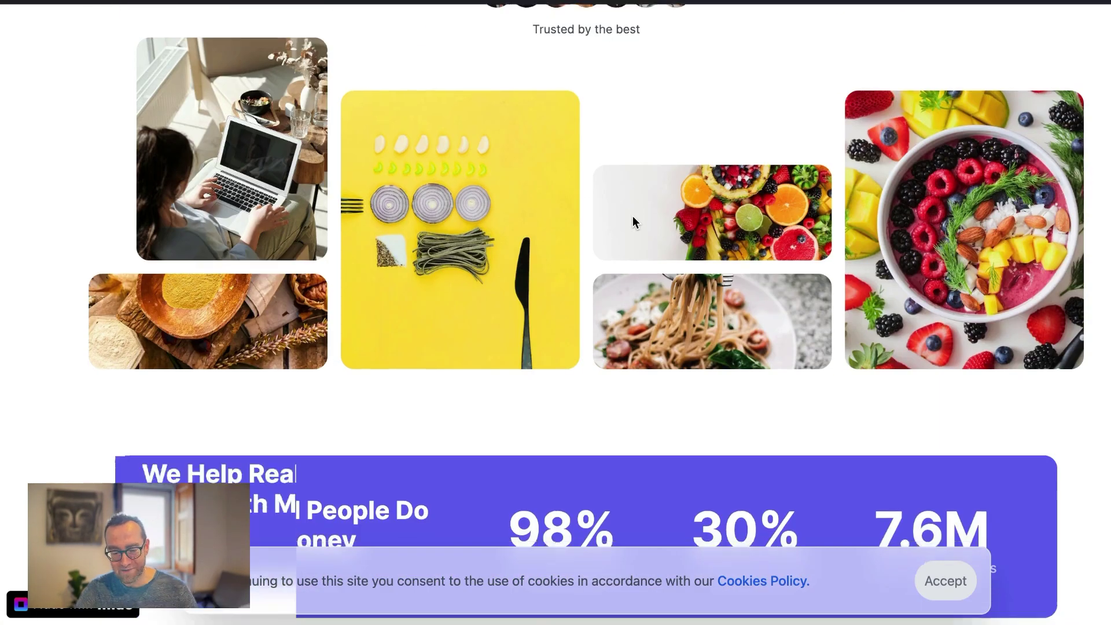
scroll(633, 216, "down", 5)
scroll(633, 217, "up", 2)
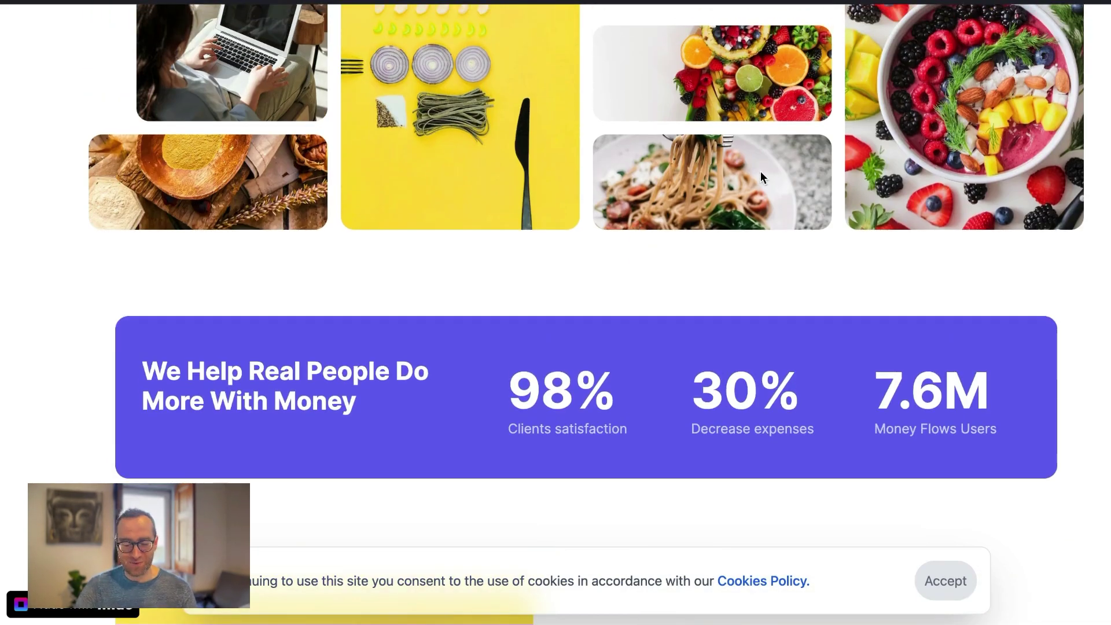
scroll(761, 172, "down", 9)
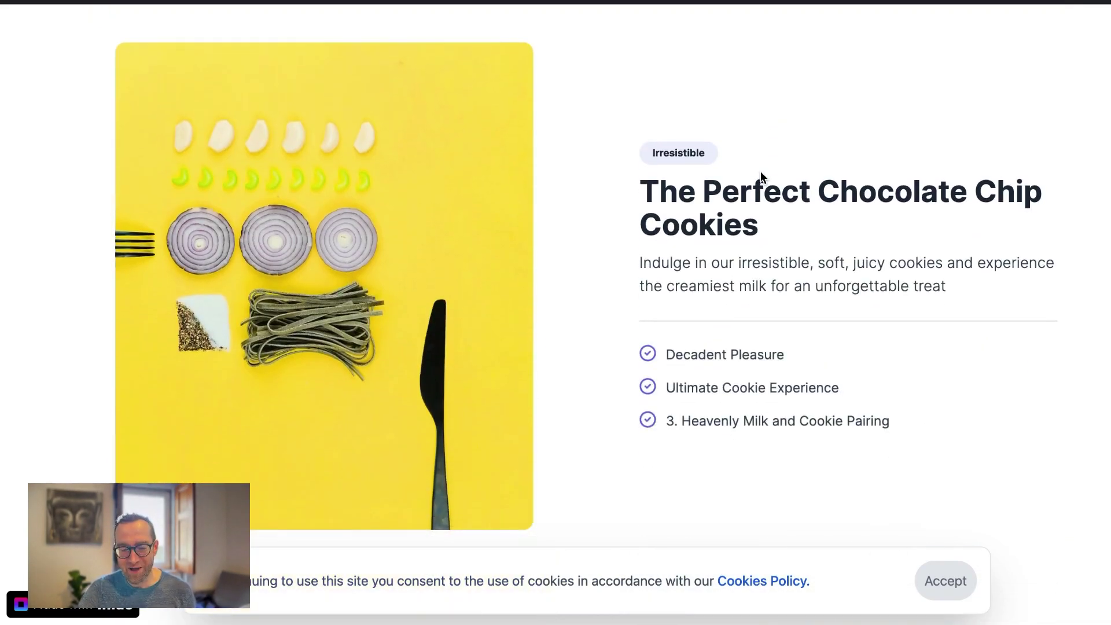
scroll(761, 172, "down", 2)
scroll(658, 342, "up", 2)
scroll(658, 342, "down", 3)
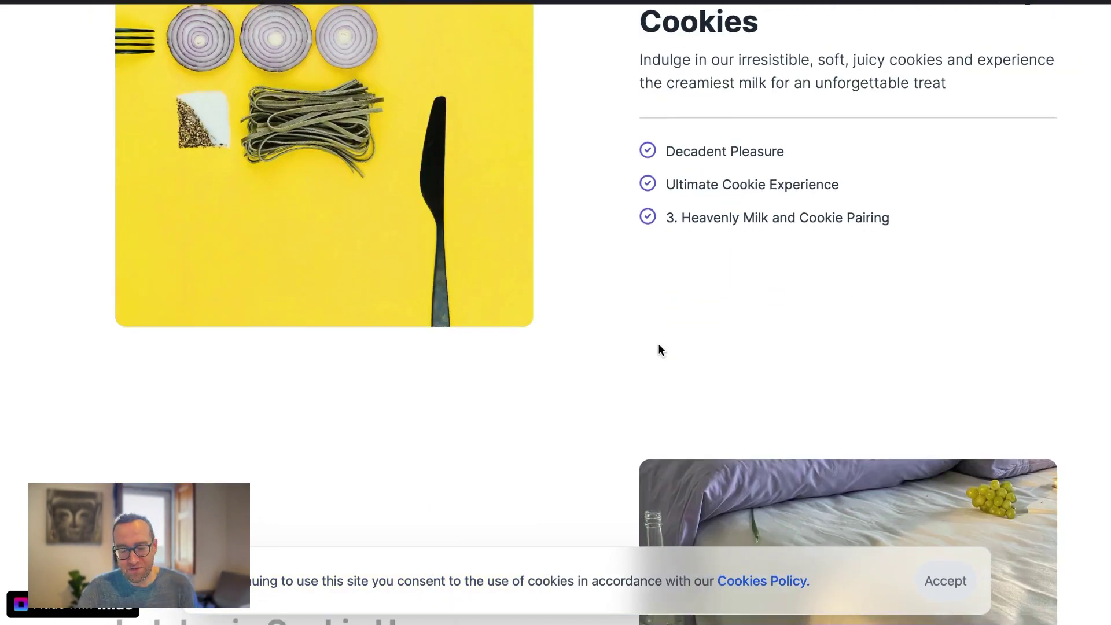
scroll(658, 345, "down", 8)
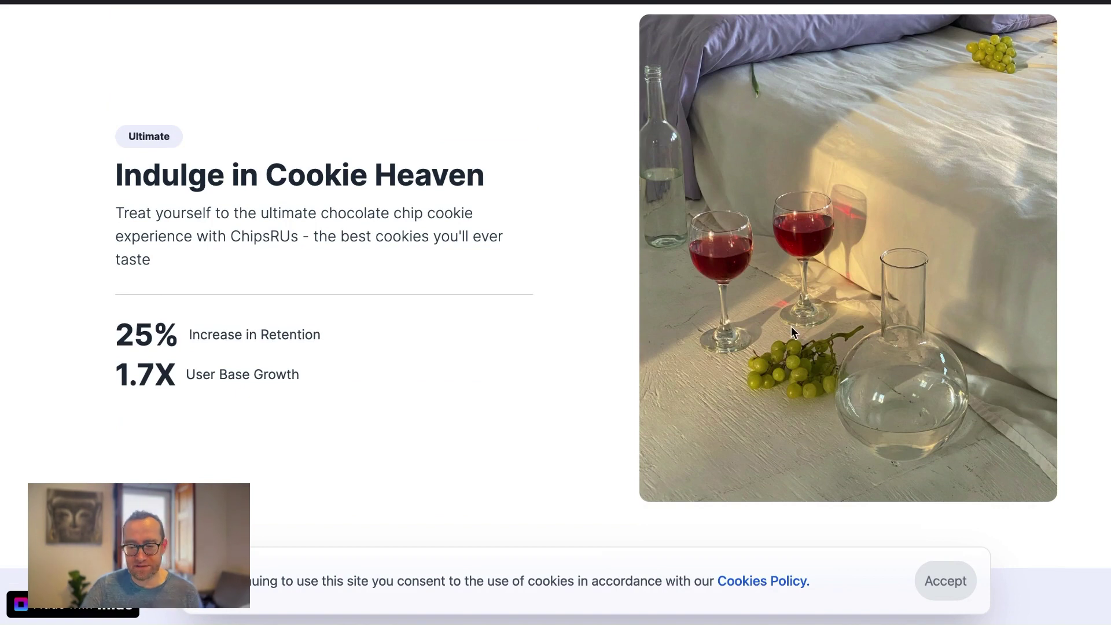
Scroll on to the footer, jump back to the top, and close the preview.
scroll(880, 266, "up", 1)
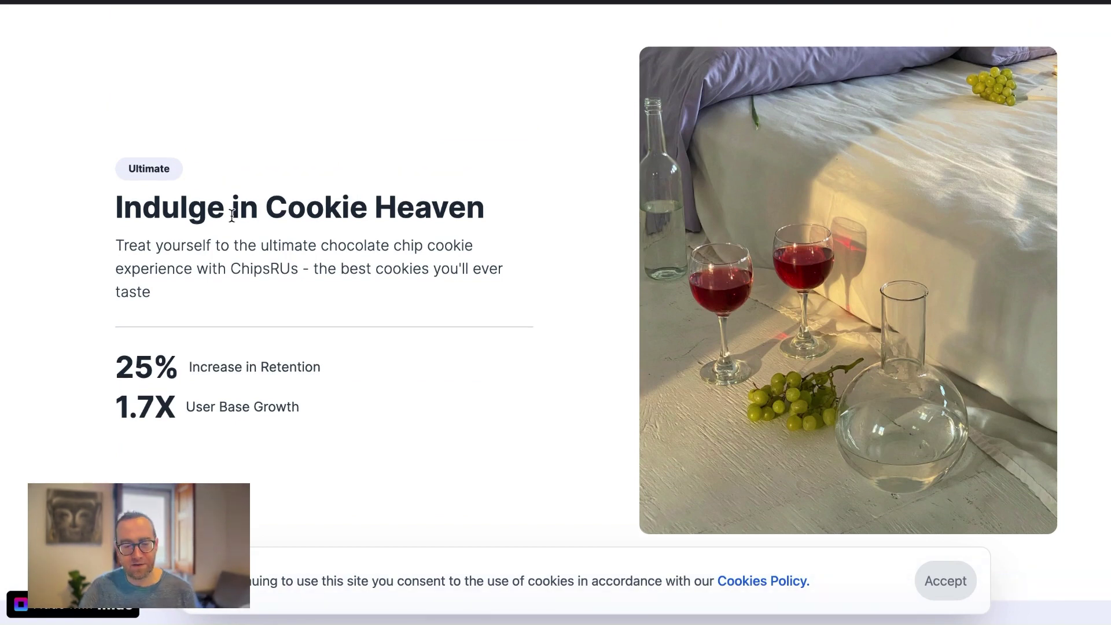
scroll(314, 286, "down", 2)
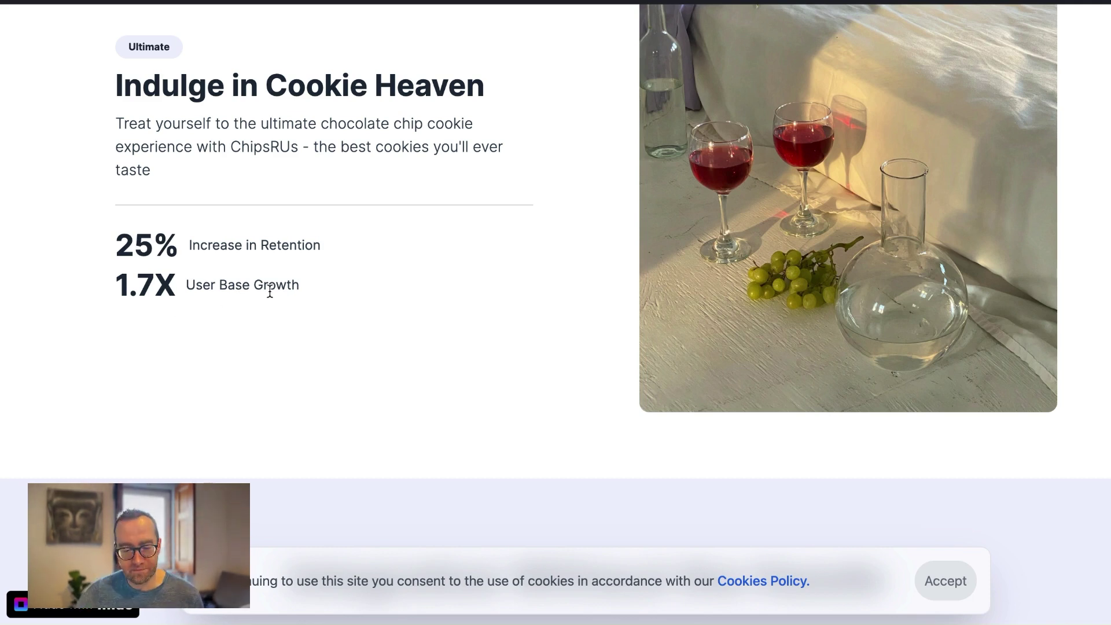
scroll(270, 291, "down", 10)
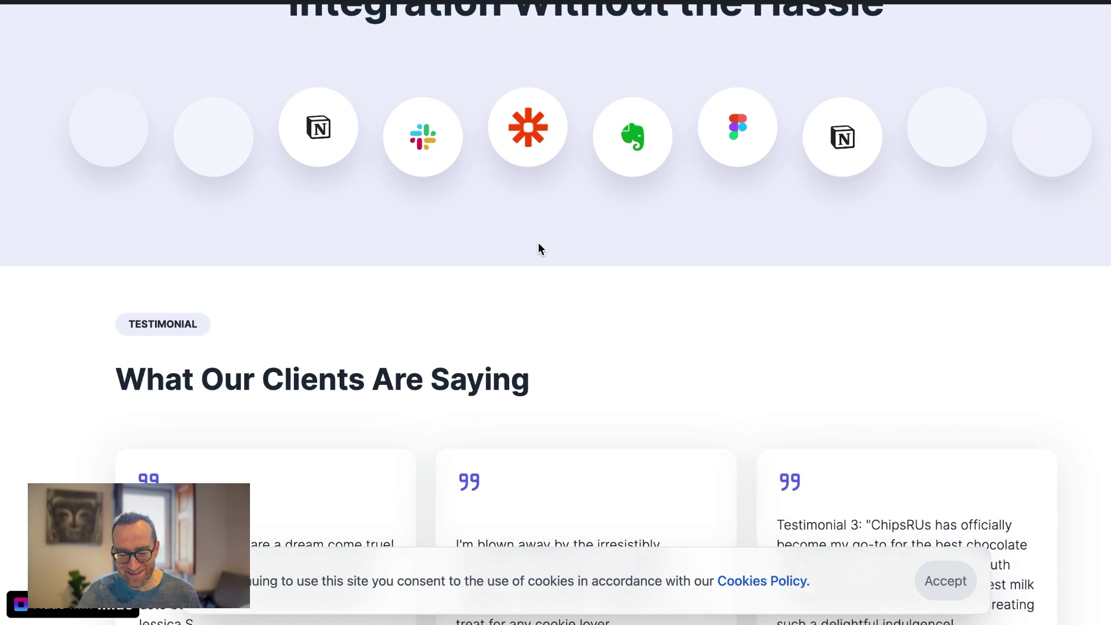
scroll(538, 244, "down", 20)
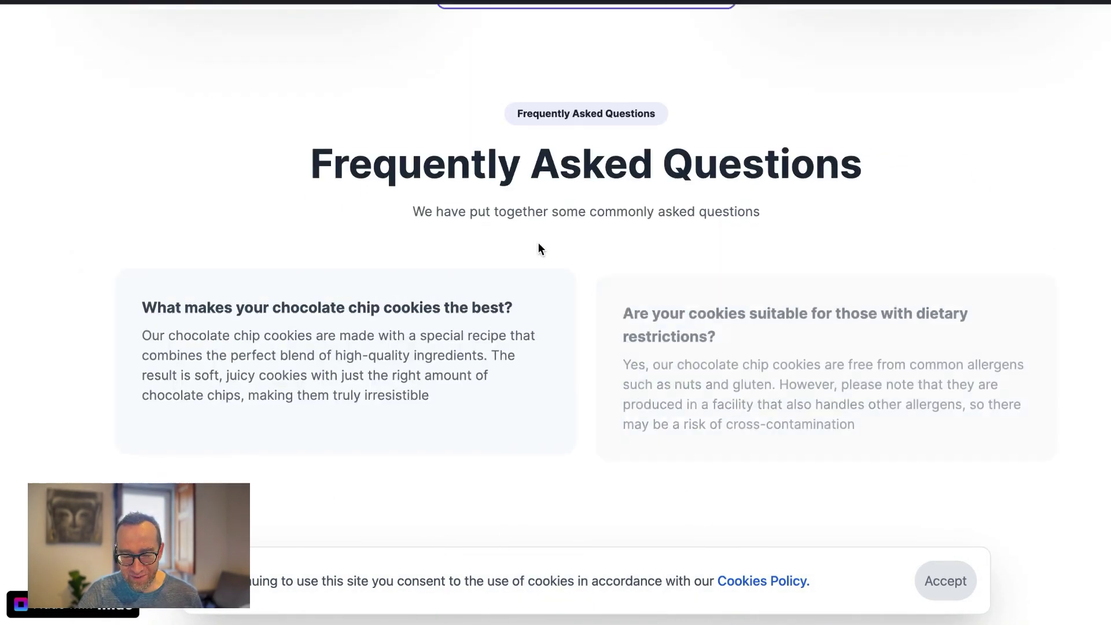
scroll(538, 248, "down", 6)
scroll(538, 248, "up", 3)
scroll(509, 231, "down", 1)
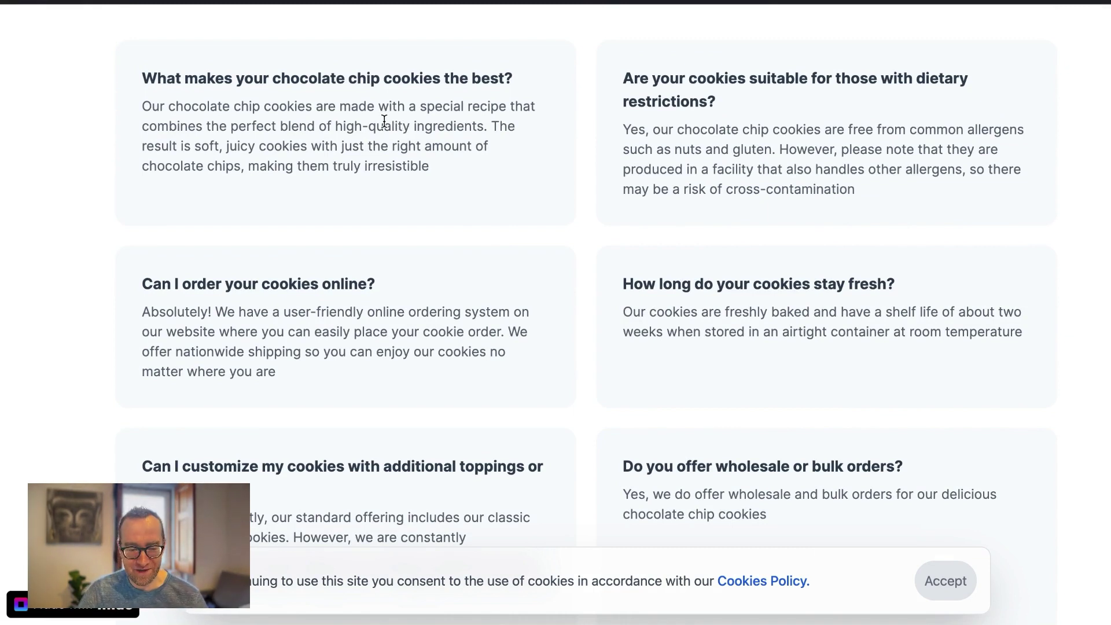
scroll(495, 196, "down", 4)
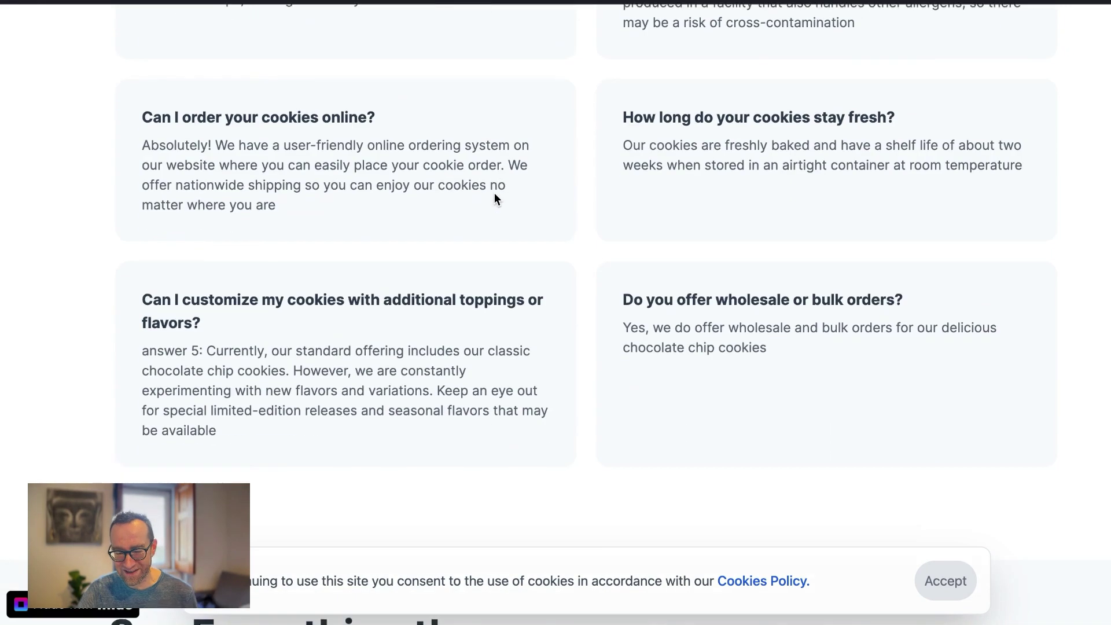
scroll(711, 267, "down", 4)
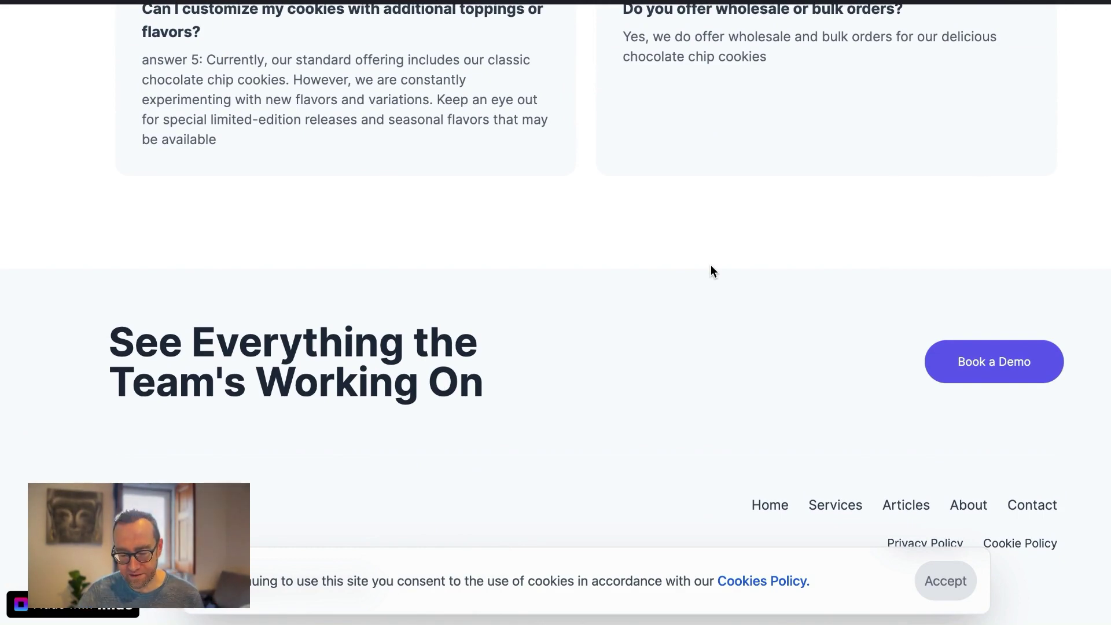
scroll(710, 265, "up", 20)
key("Home")
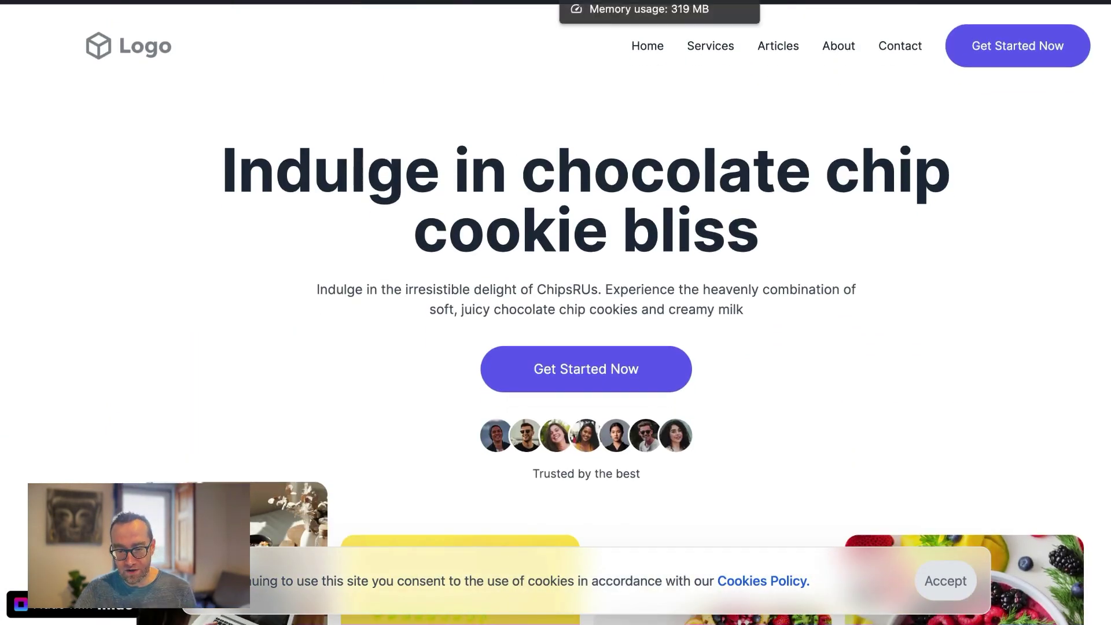
key("super+w")
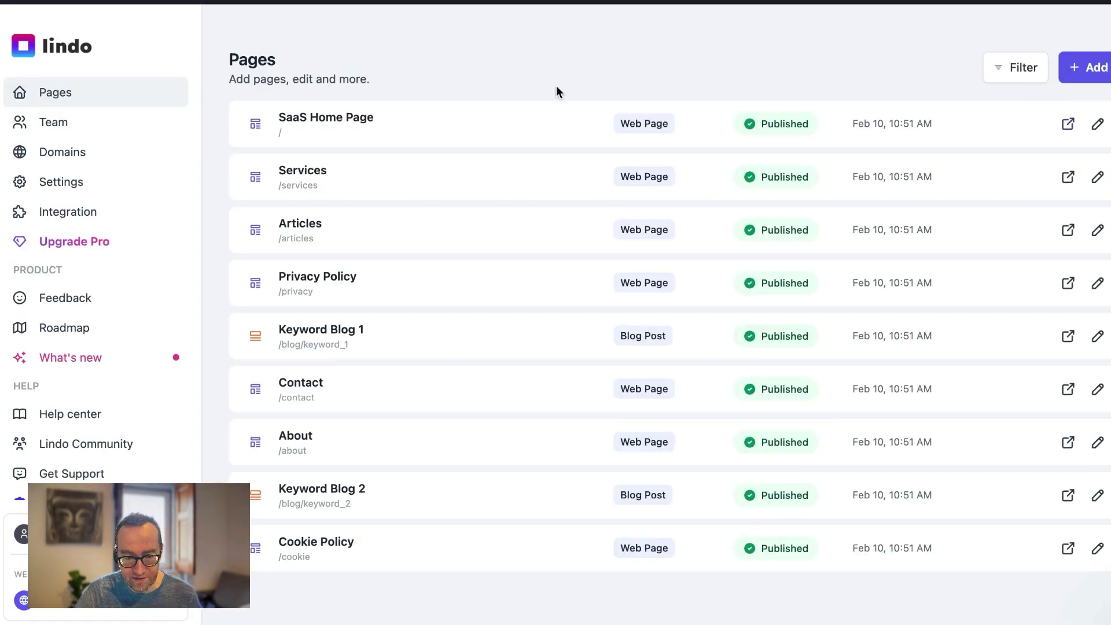
left_click(1068, 177)
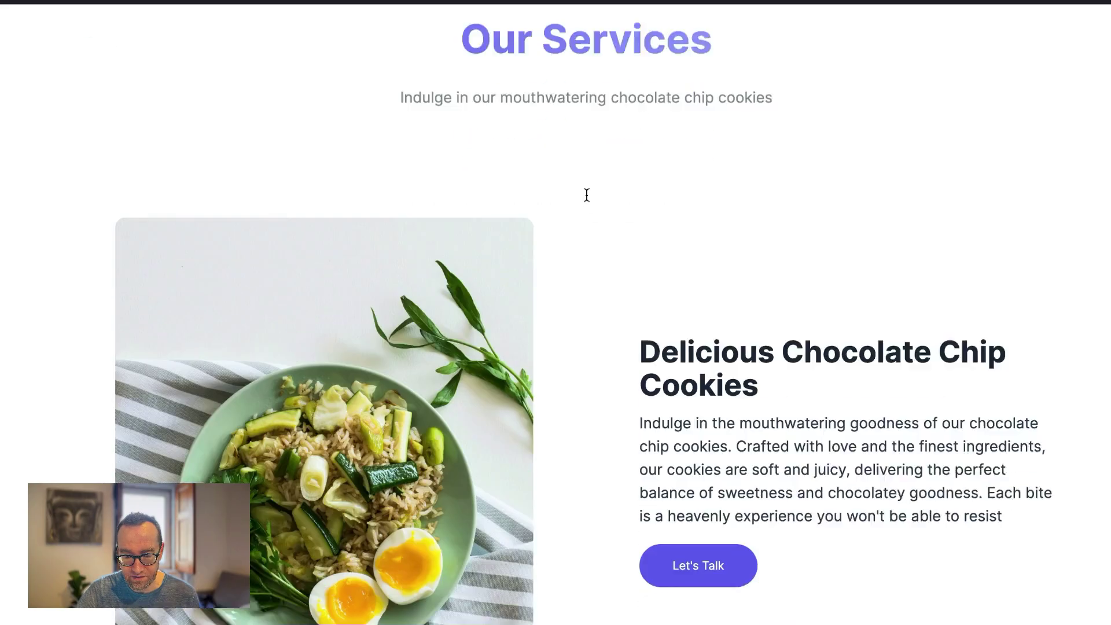
scroll(586, 196, "down", 3)
scroll(578, 255, "down", 10)
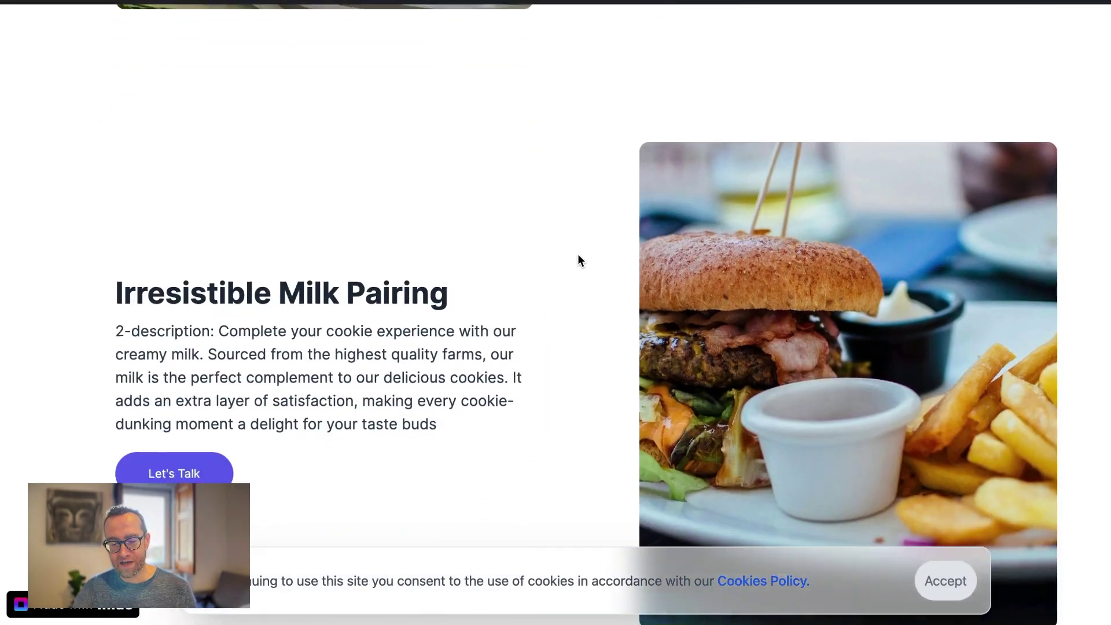
scroll(578, 258, "down", 8)
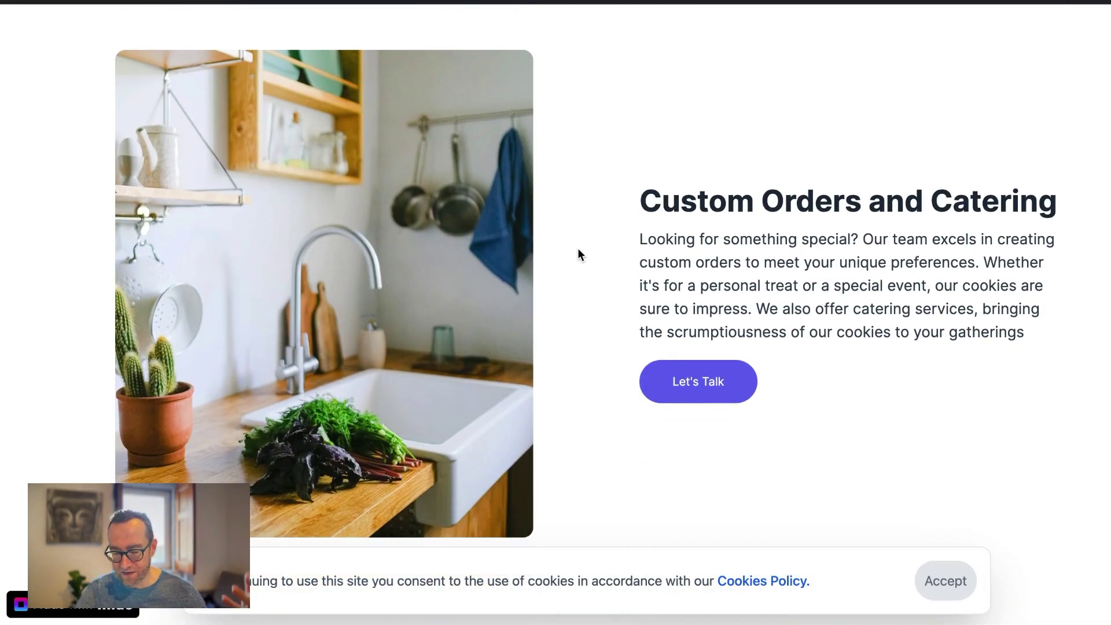
key("super+w")
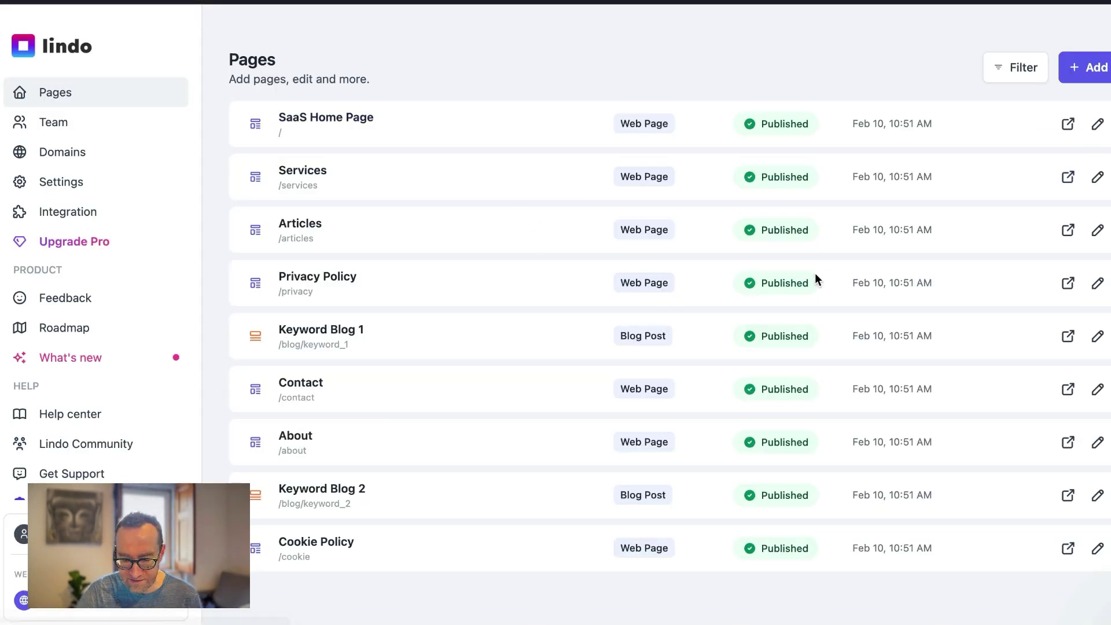
left_click(1068, 283)
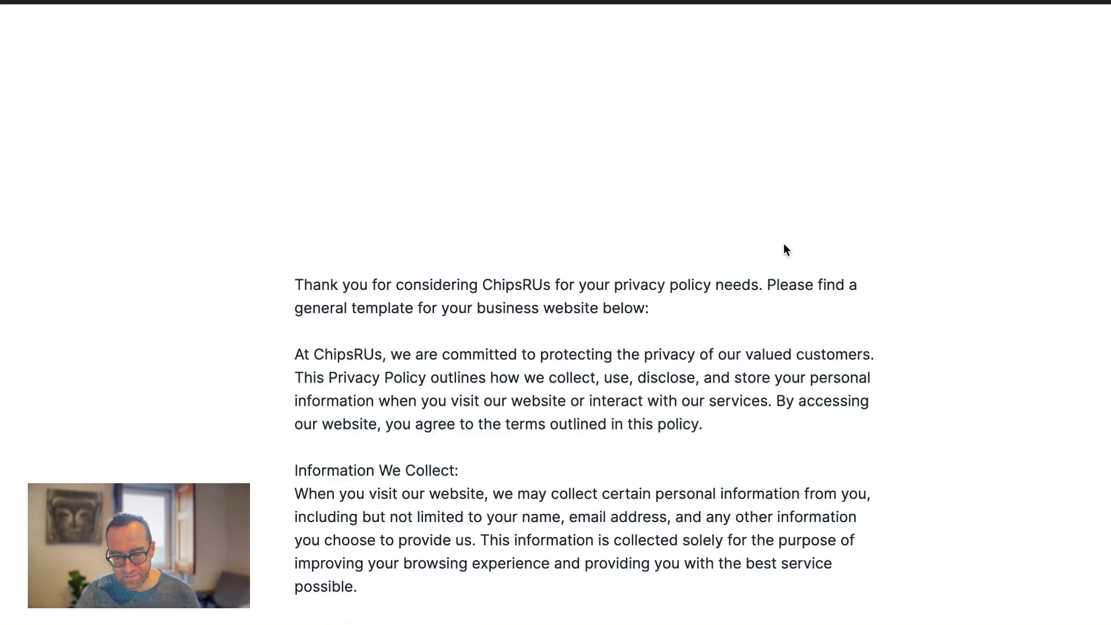
scroll(783, 243, "down", 18)
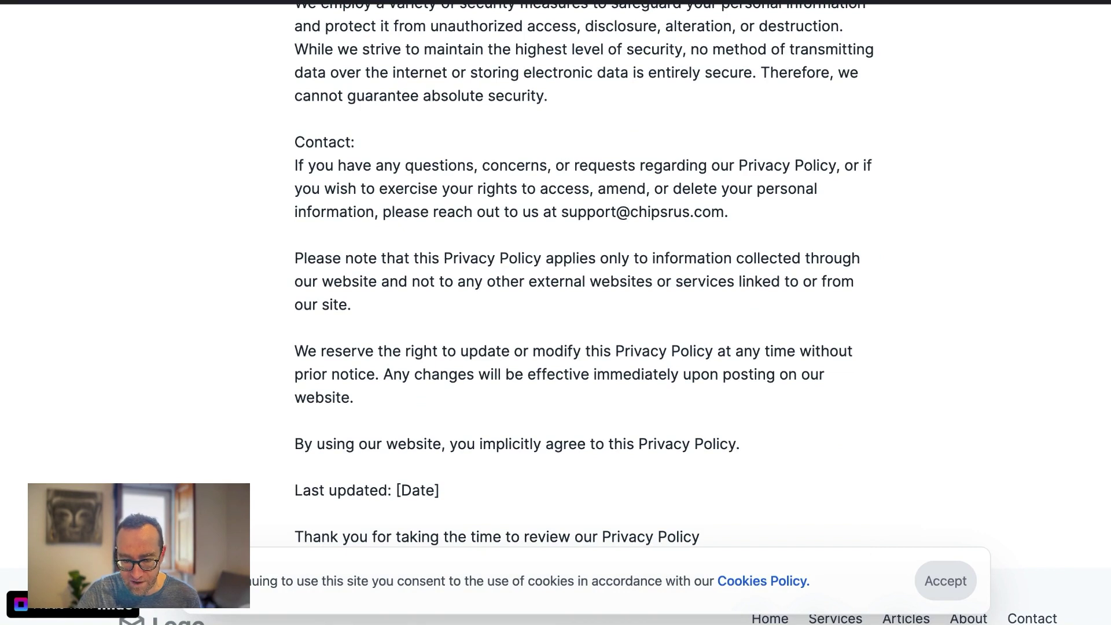
key("super+w")
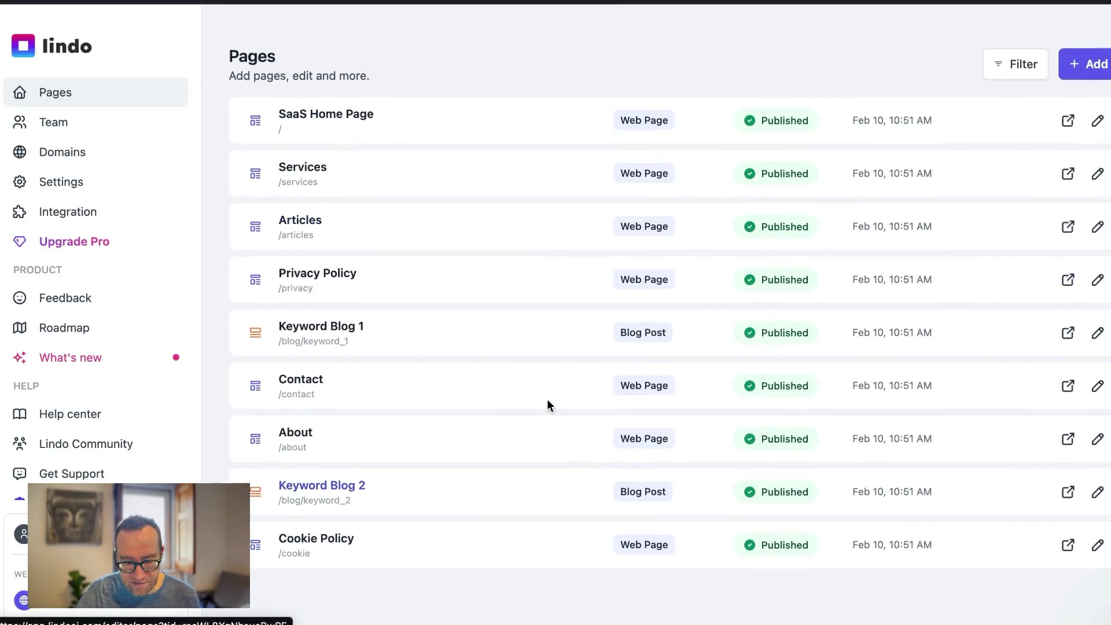
left_click(1068, 333)
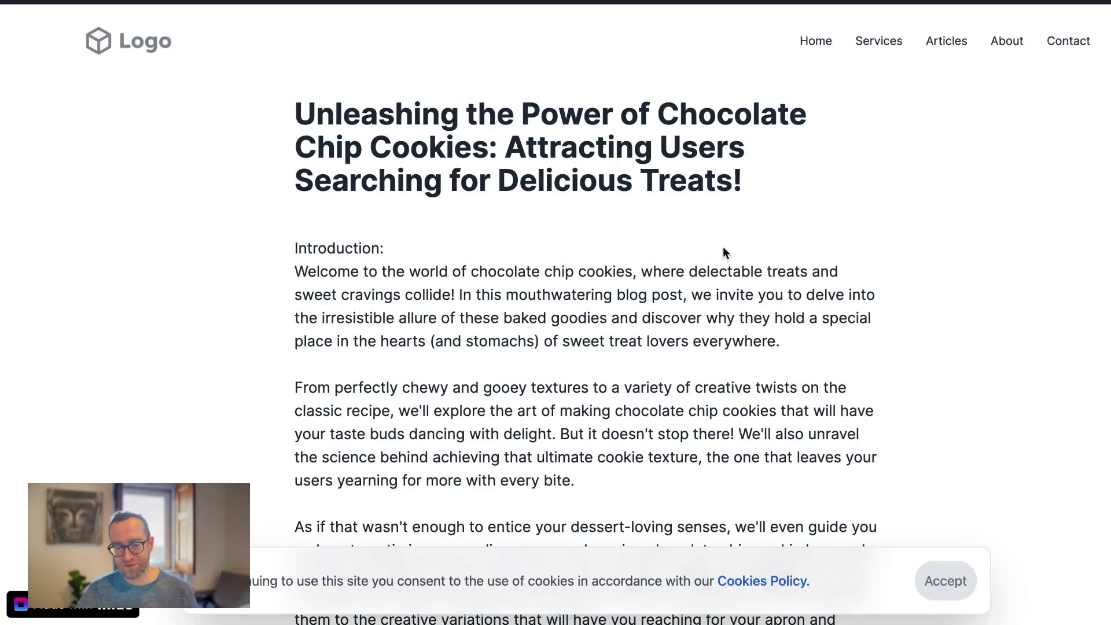
scroll(724, 252, "down", 7)
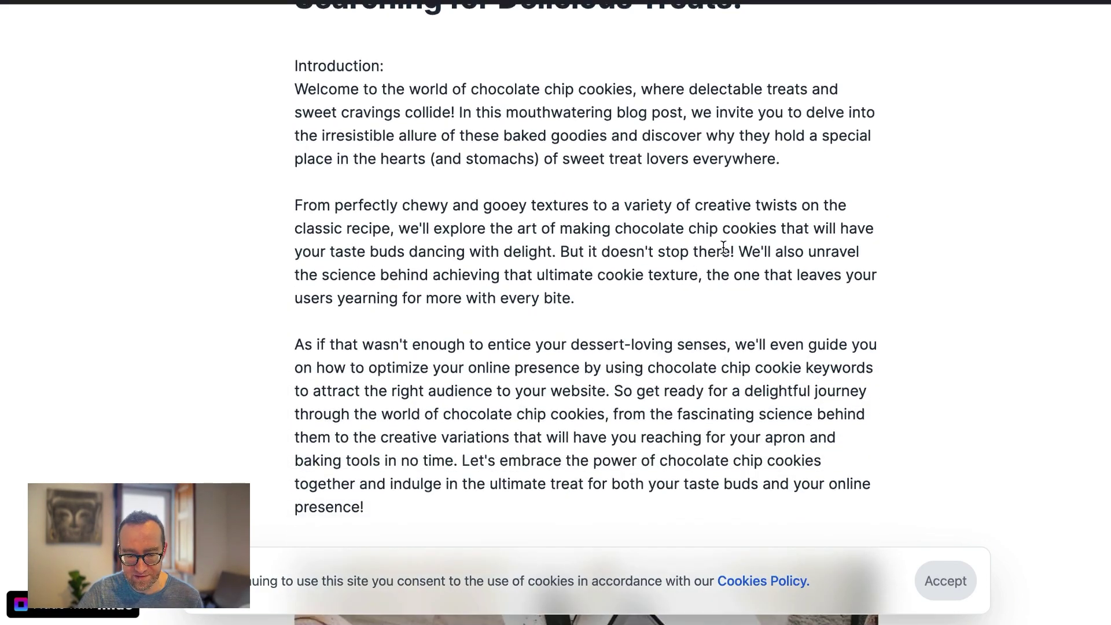
scroll(723, 247, "down", 15)
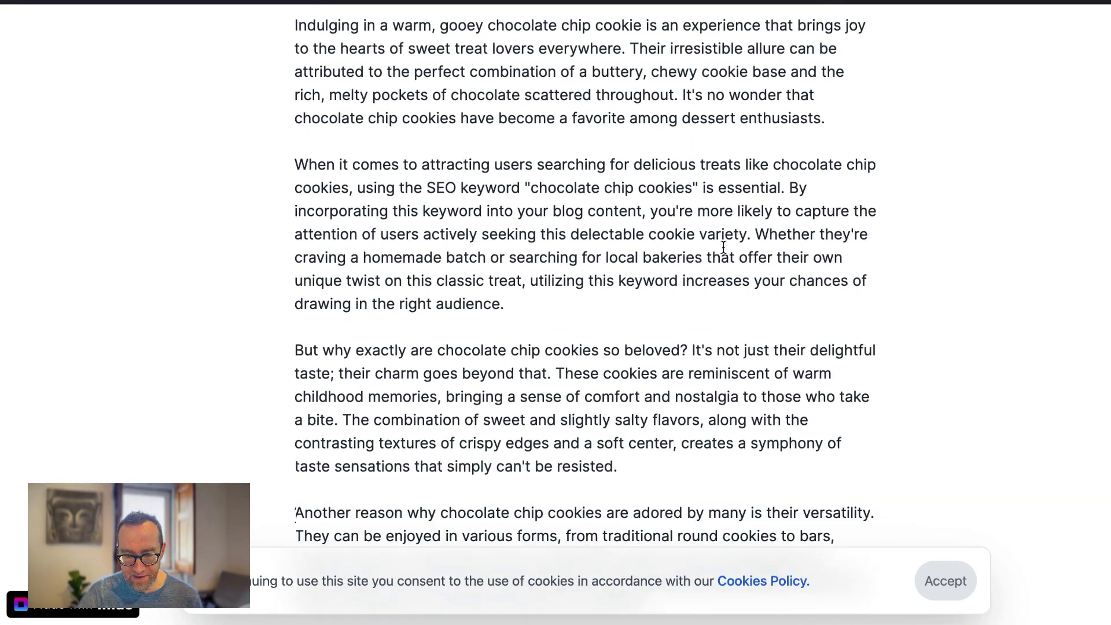
scroll(723, 247, "down", 2)
scroll(723, 246, "up", 4)
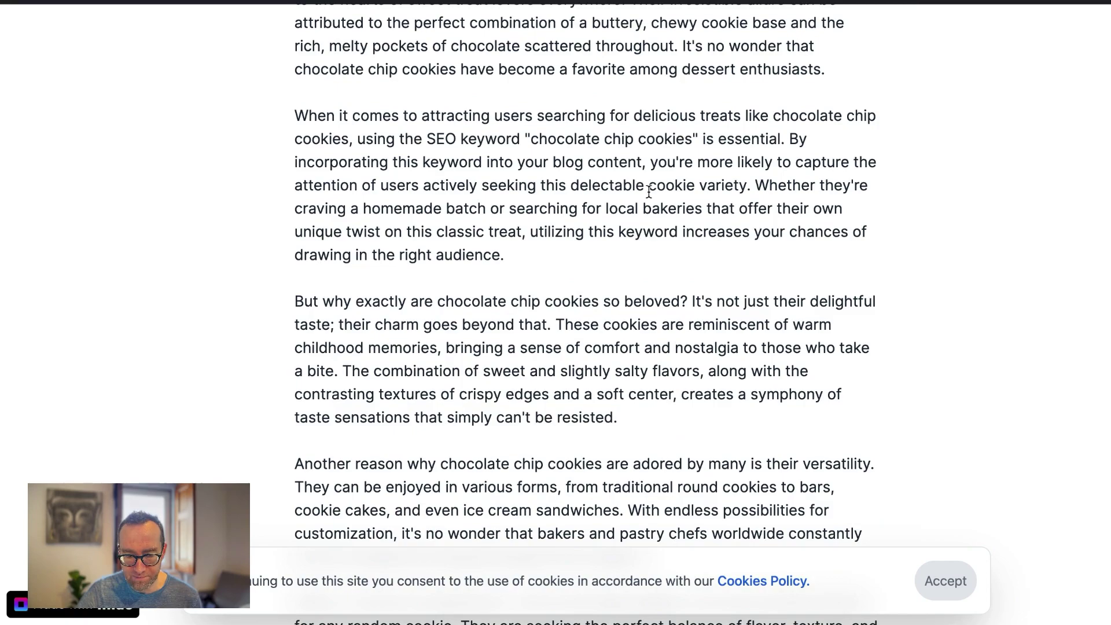
left_click_drag(530, 139, 691, 141)
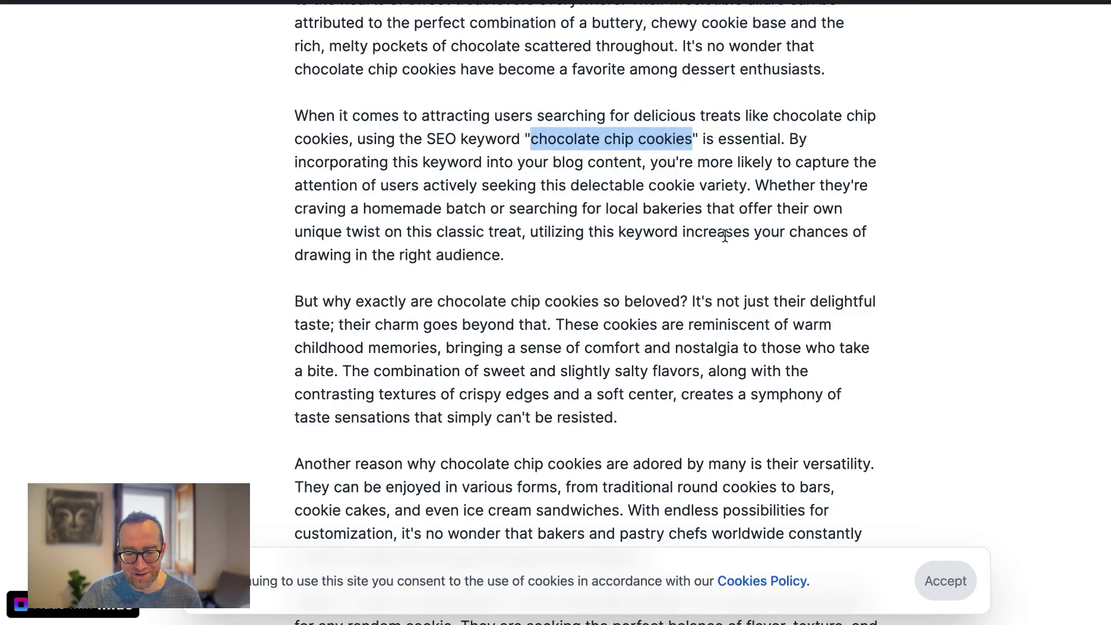
scroll(724, 231, "down", 5)
scroll(724, 235, "down", 15)
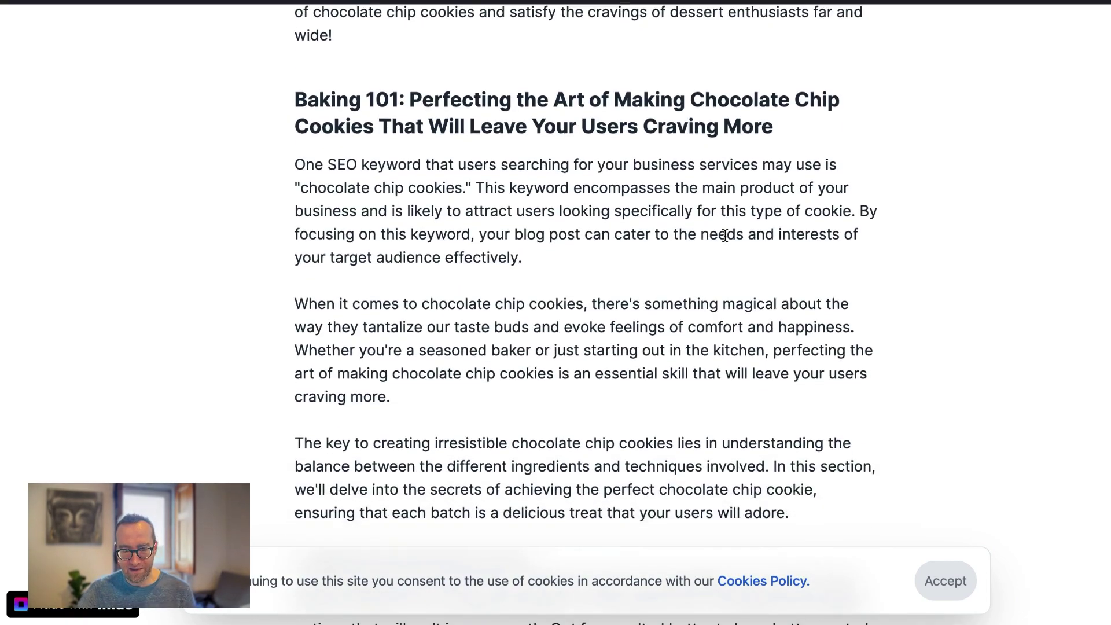
scroll(725, 235, "down", 20)
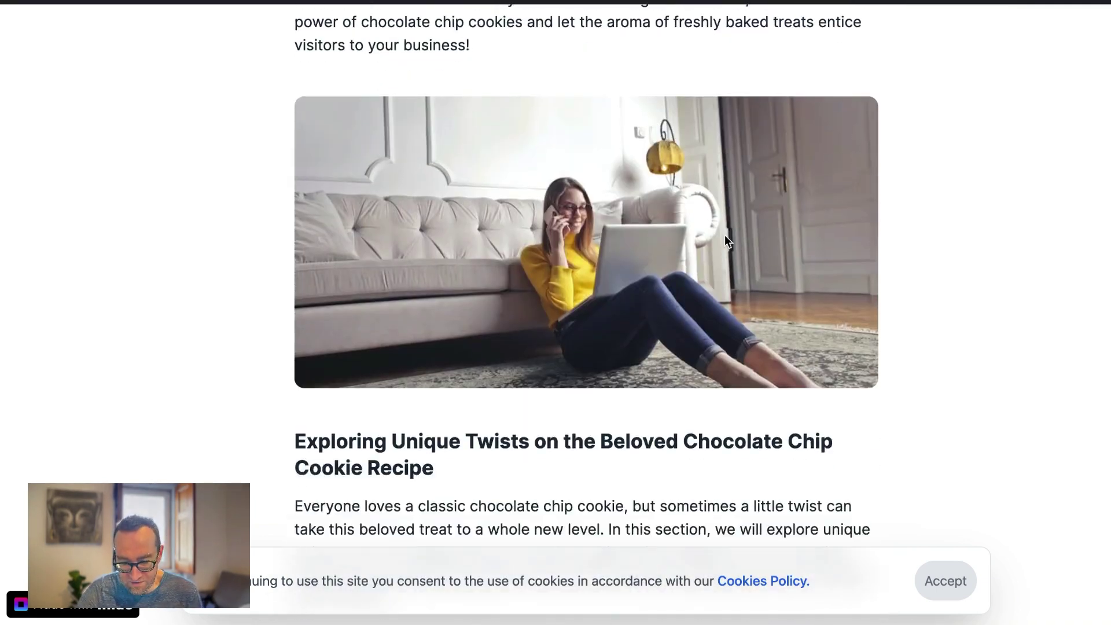
scroll(724, 235, "down", 15)
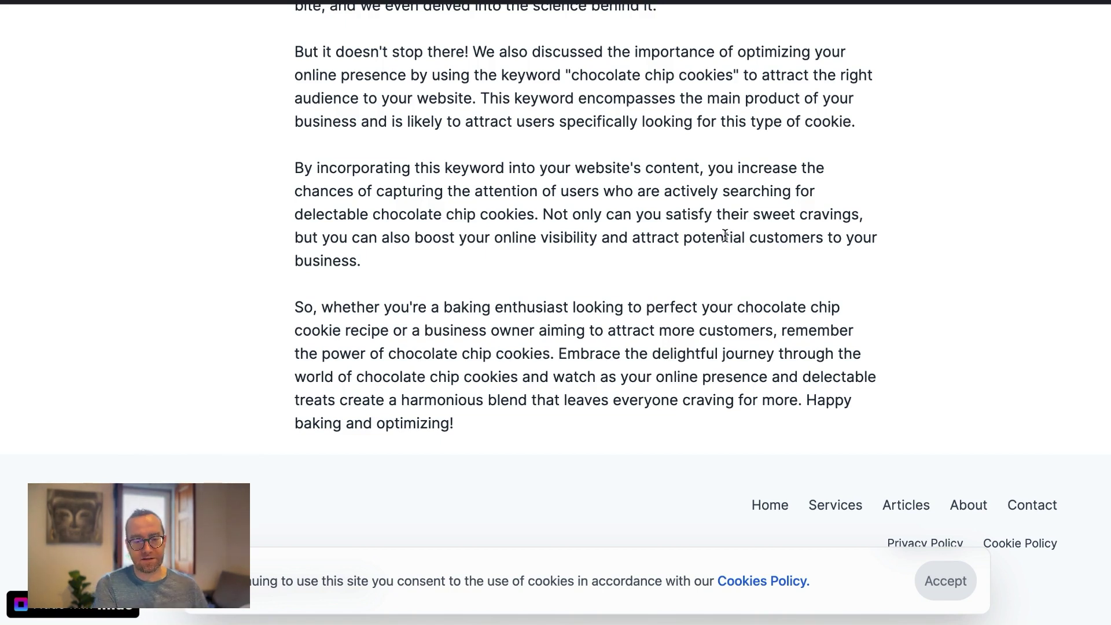
scroll(588, 216, "up", 20)
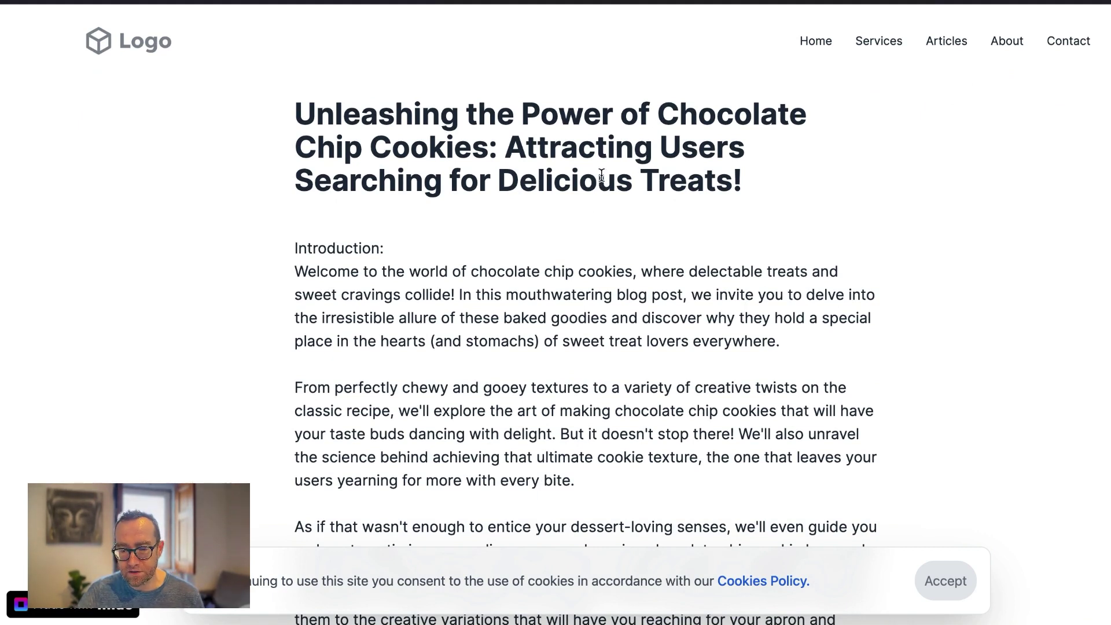
key("super+w")
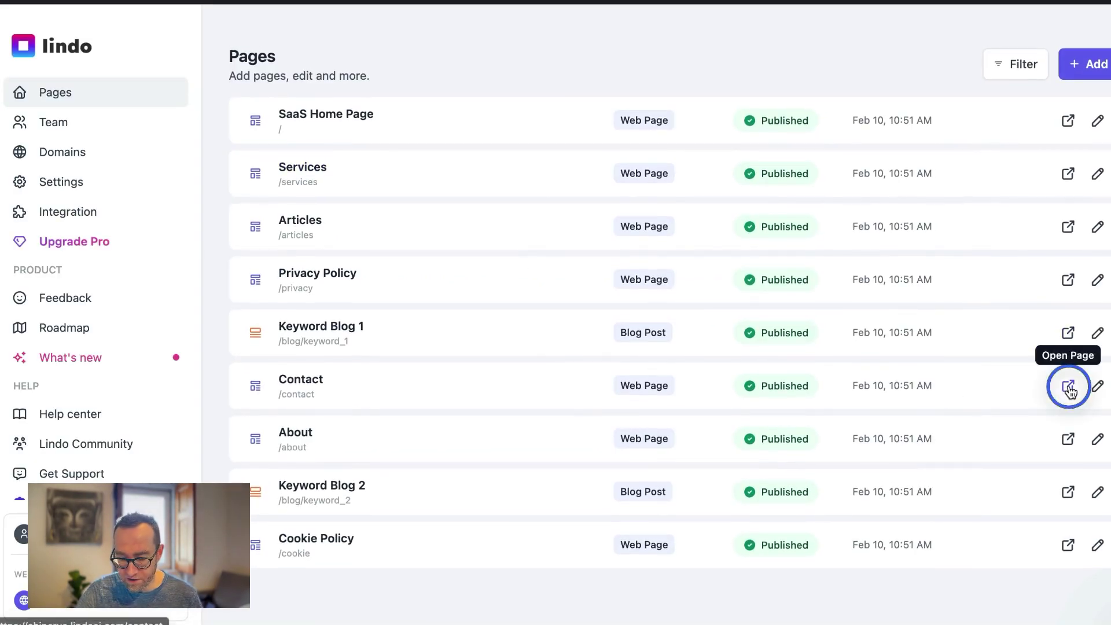
View the Contact Us page, then enter the SaaS Home Page editor and briefly check the Add Block list.
left_click(1068, 385)
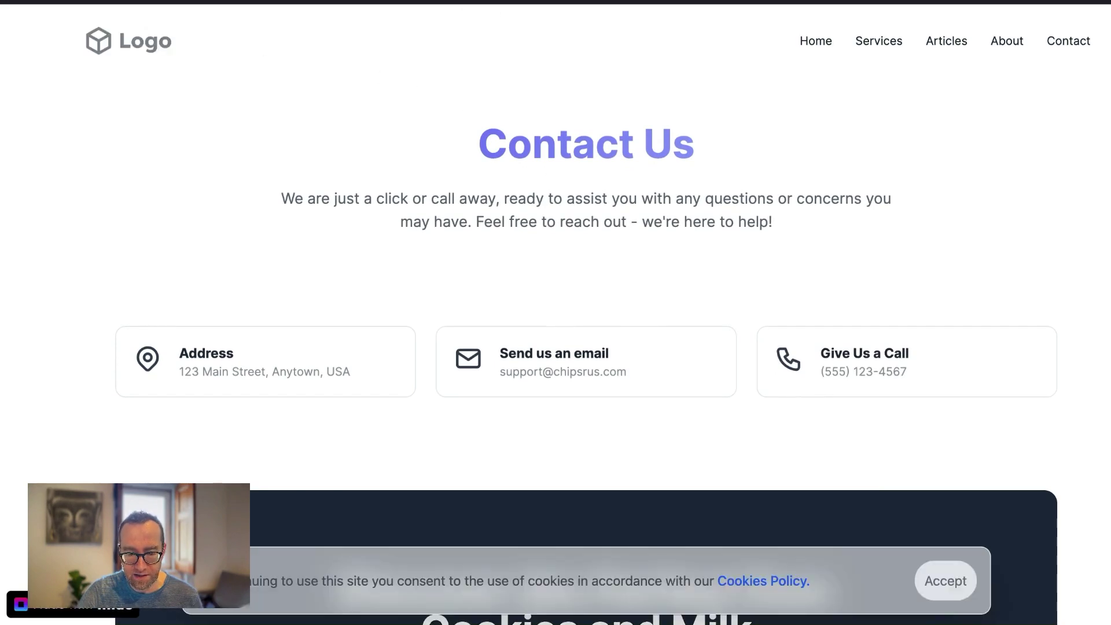
key("super+w")
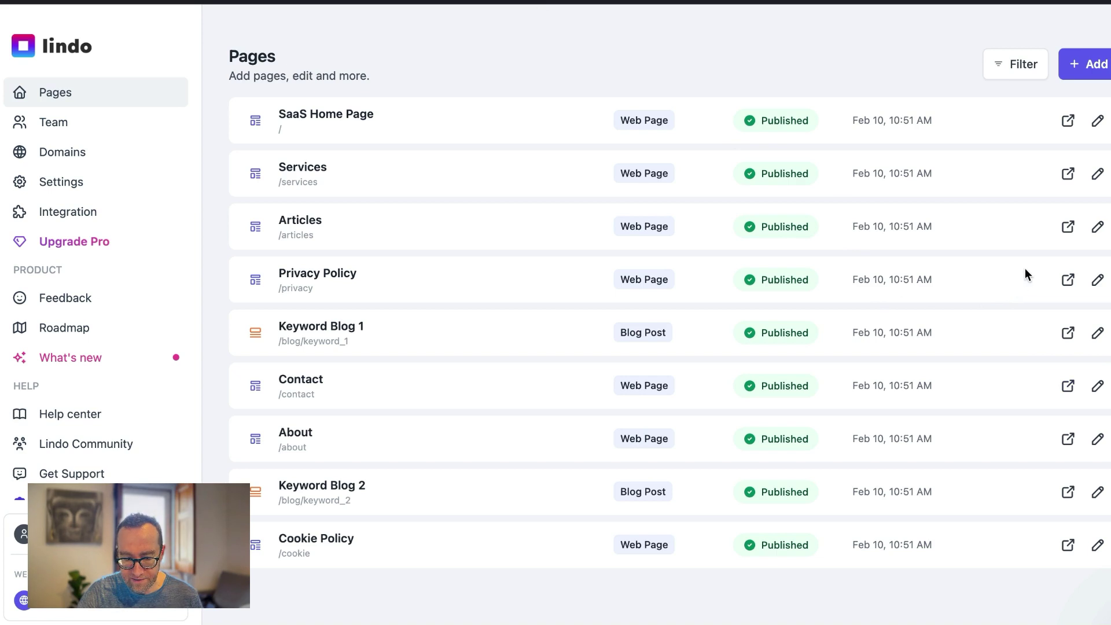
left_click(1099, 123)
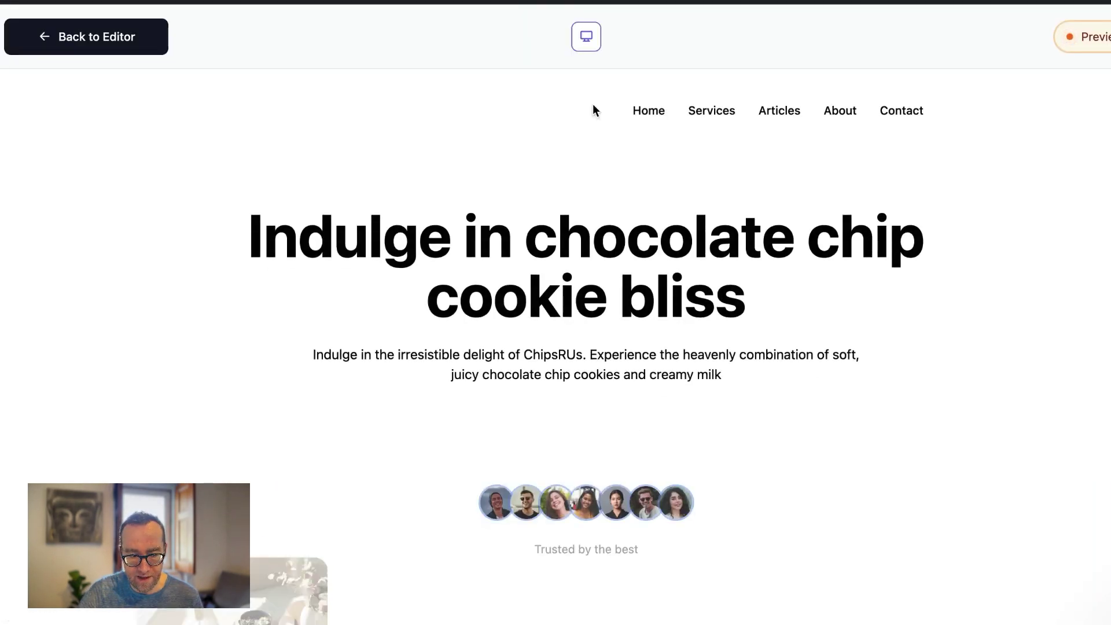
left_click(149, 40)
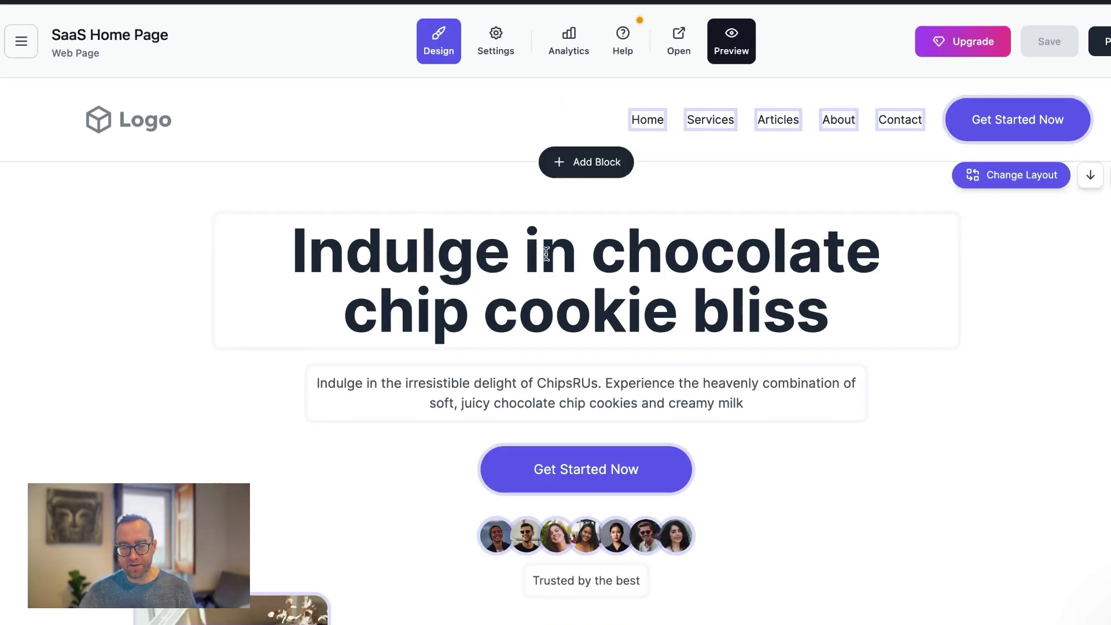
left_click(579, 166)
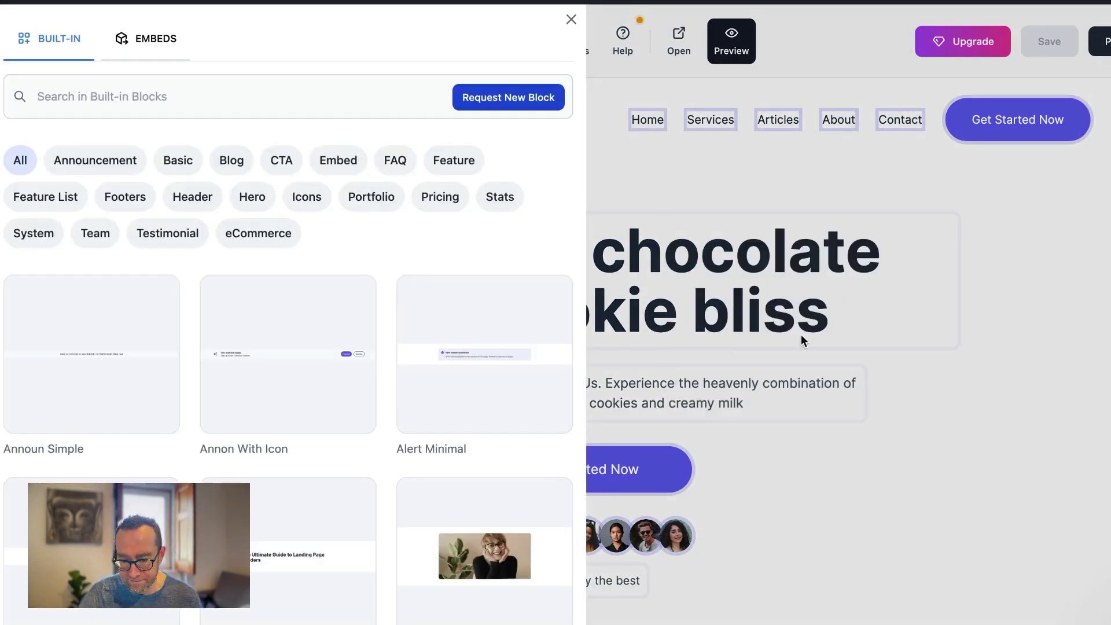
left_click(987, 328)
scroll(987, 328, "down", 15)
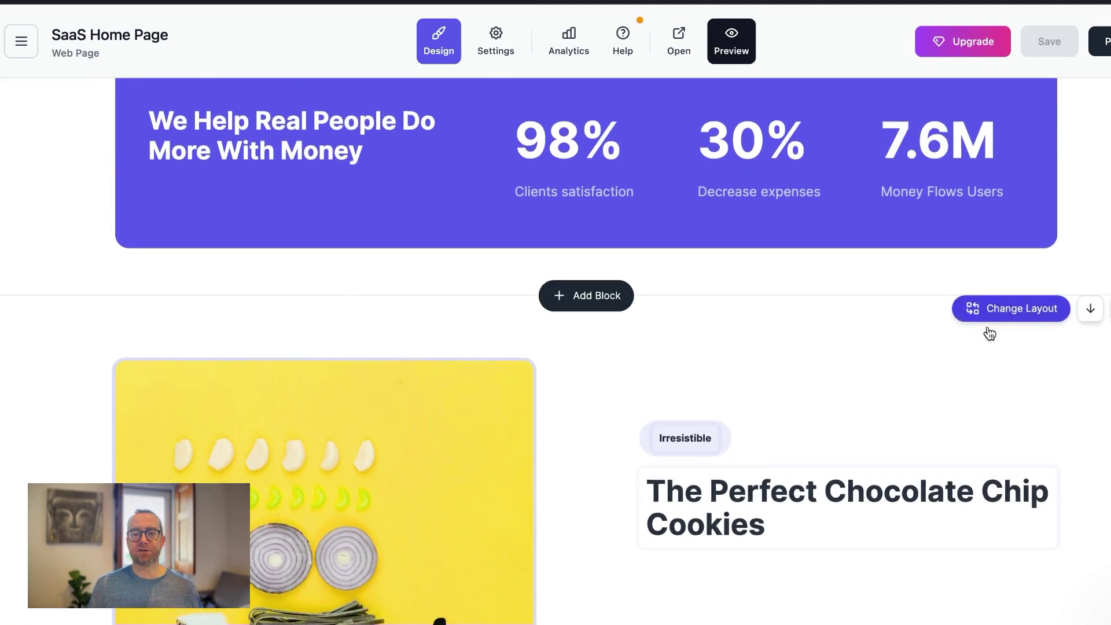